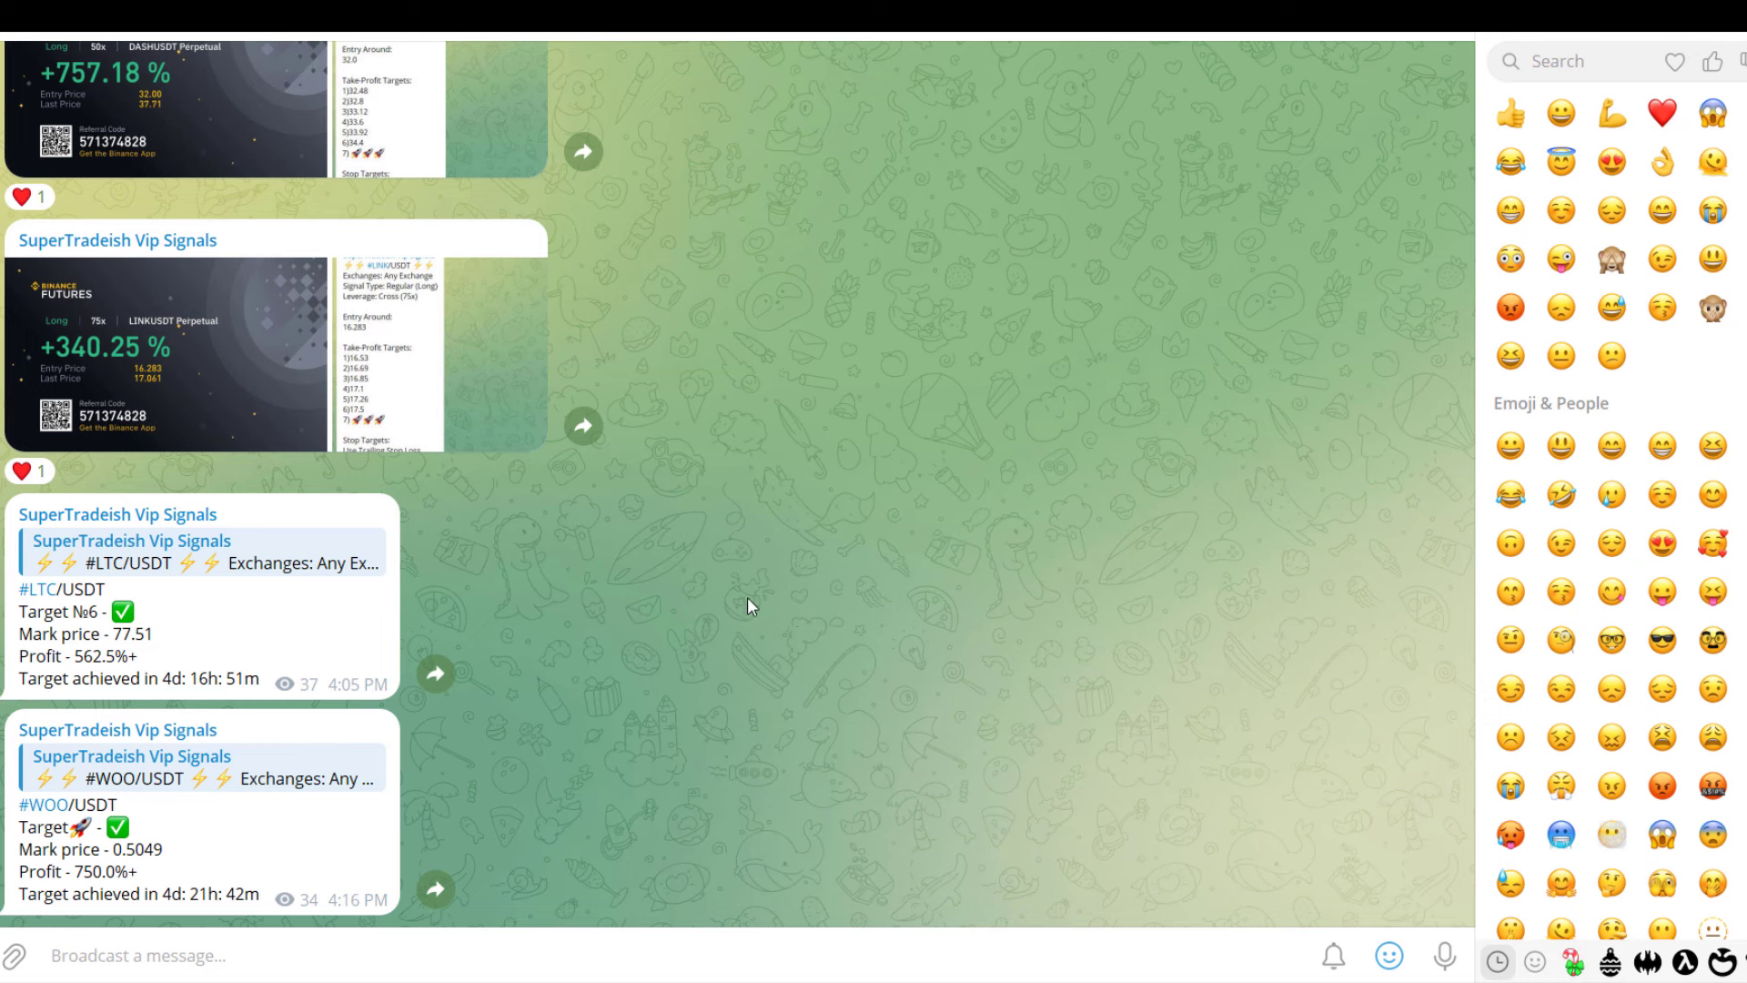
View the LINKUSDT, DASHUSDT and ARBUSDT profit screenshots in the signals channel at full size, one after another
left_click_drag(132, 875, 146, 664)
scroll(881, 717, "up", 3)
left_click(228, 684)
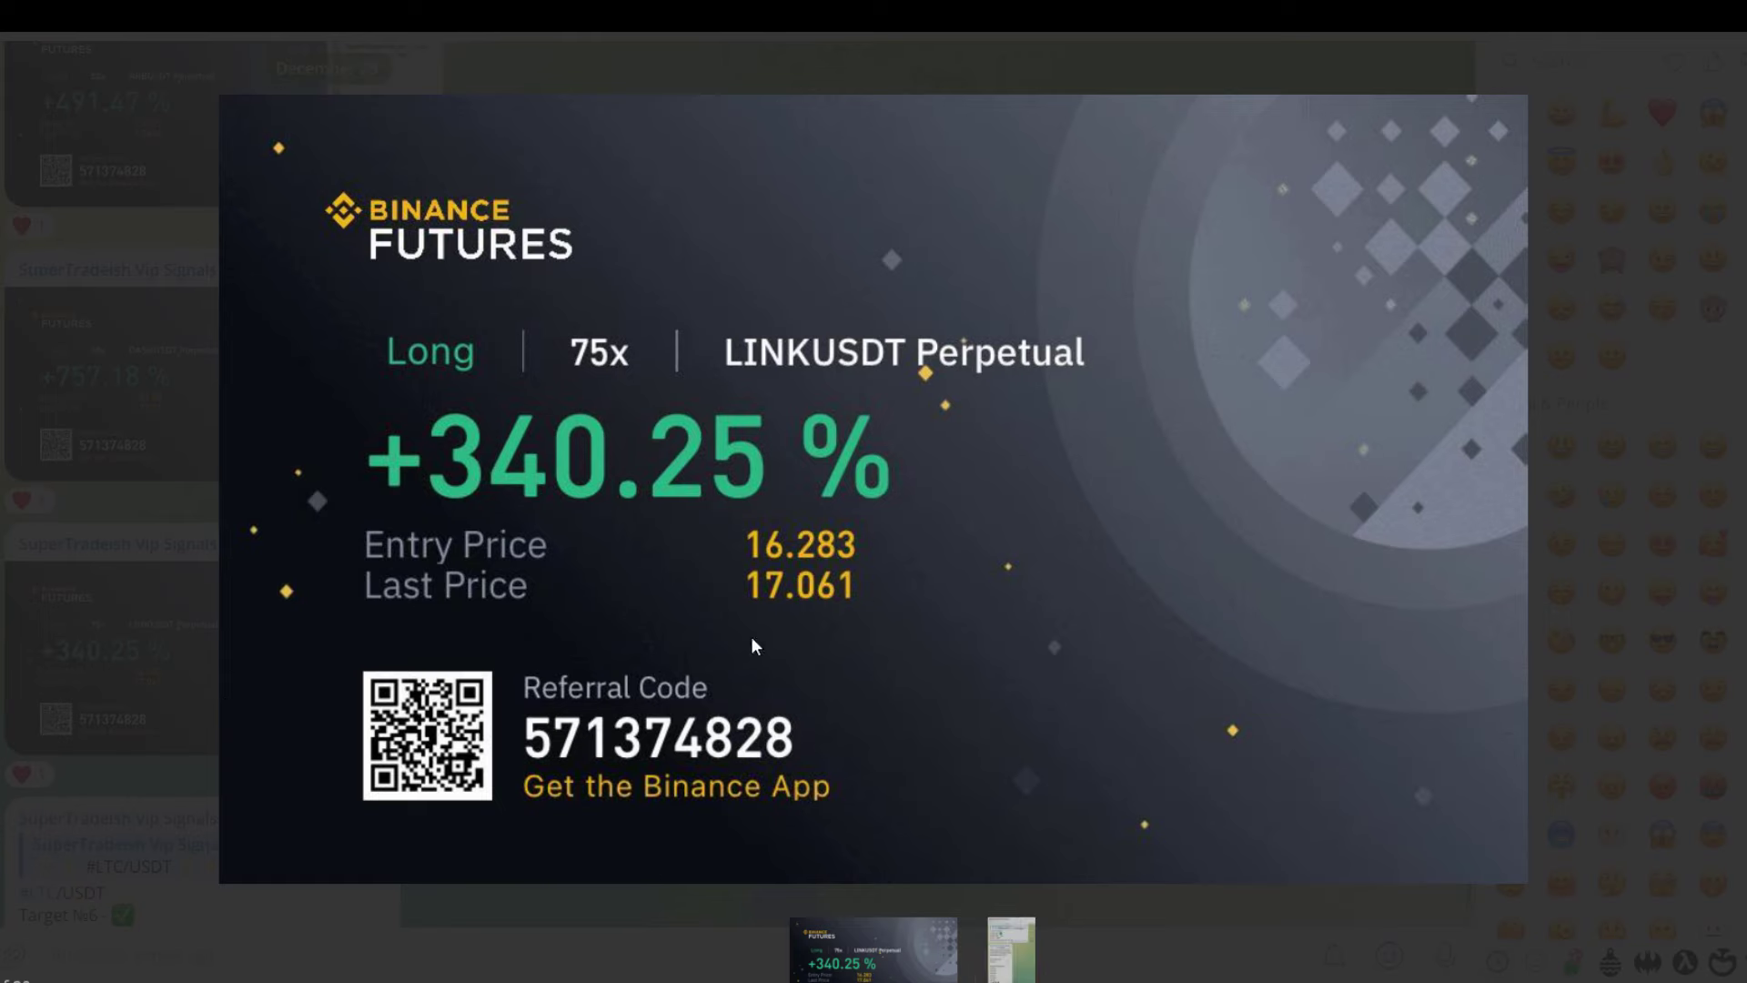
left_click(774, 54)
scroll(546, 273, "up", 1)
left_click(235, 473)
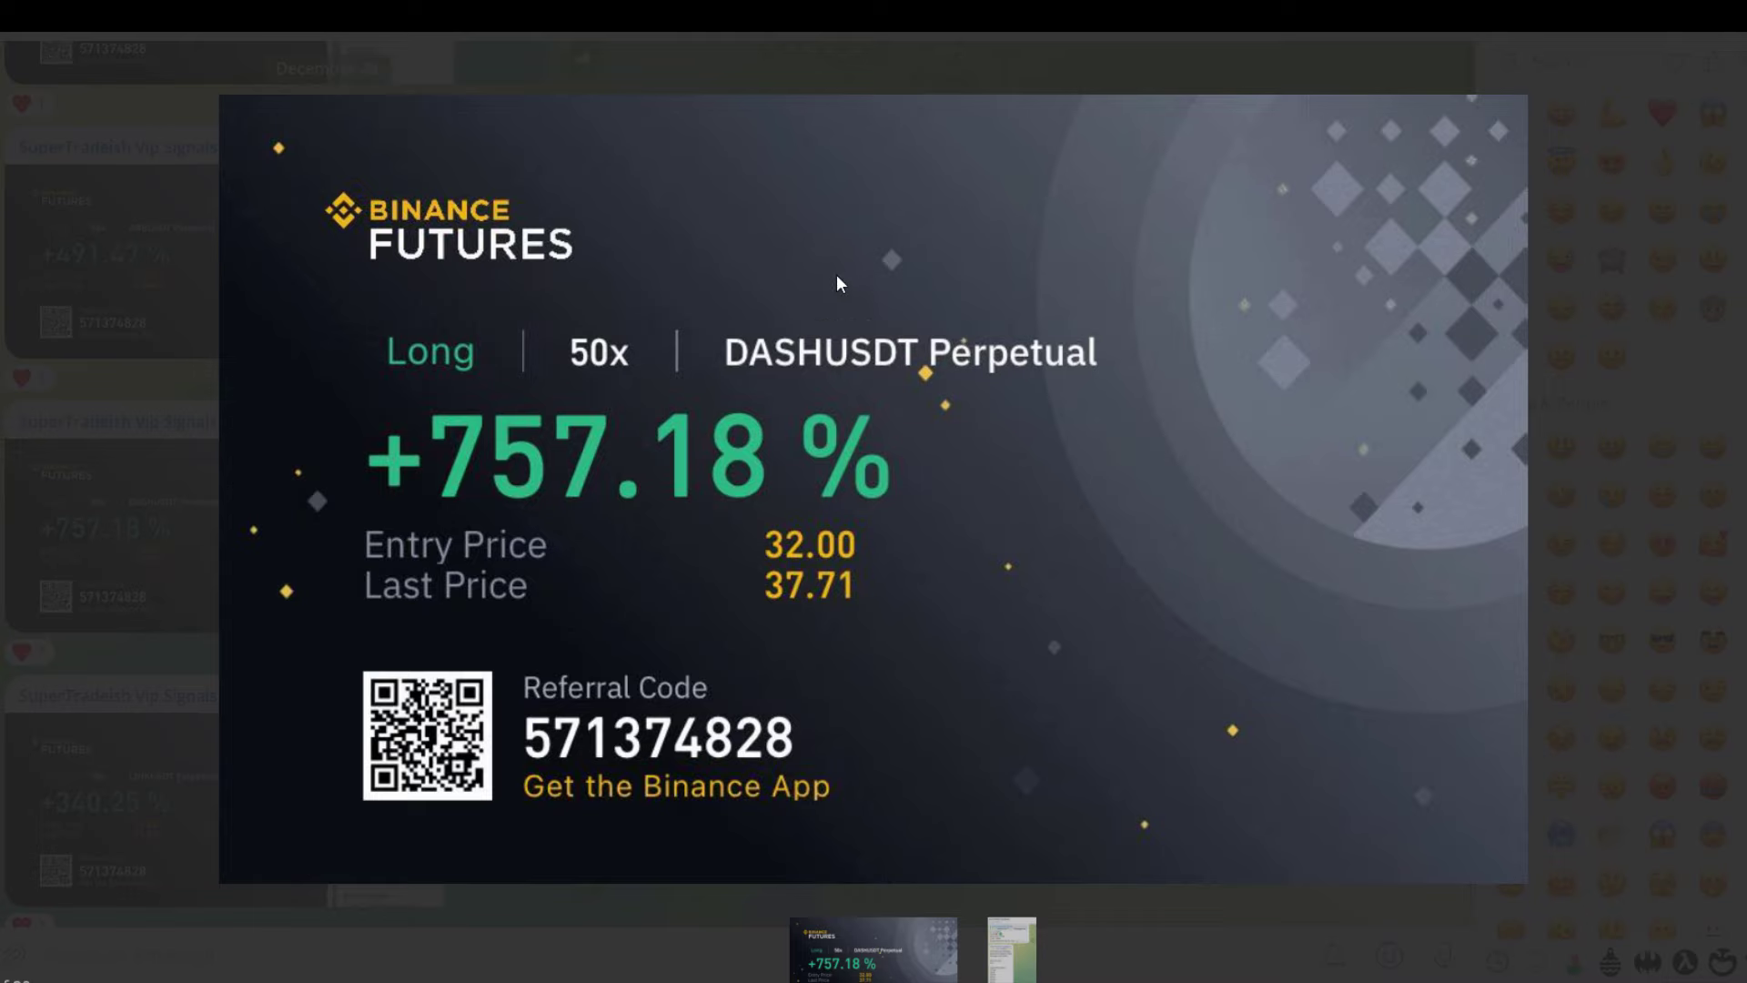
left_click(837, 55)
scroll(542, 385, "up", 2)
left_click(182, 564)
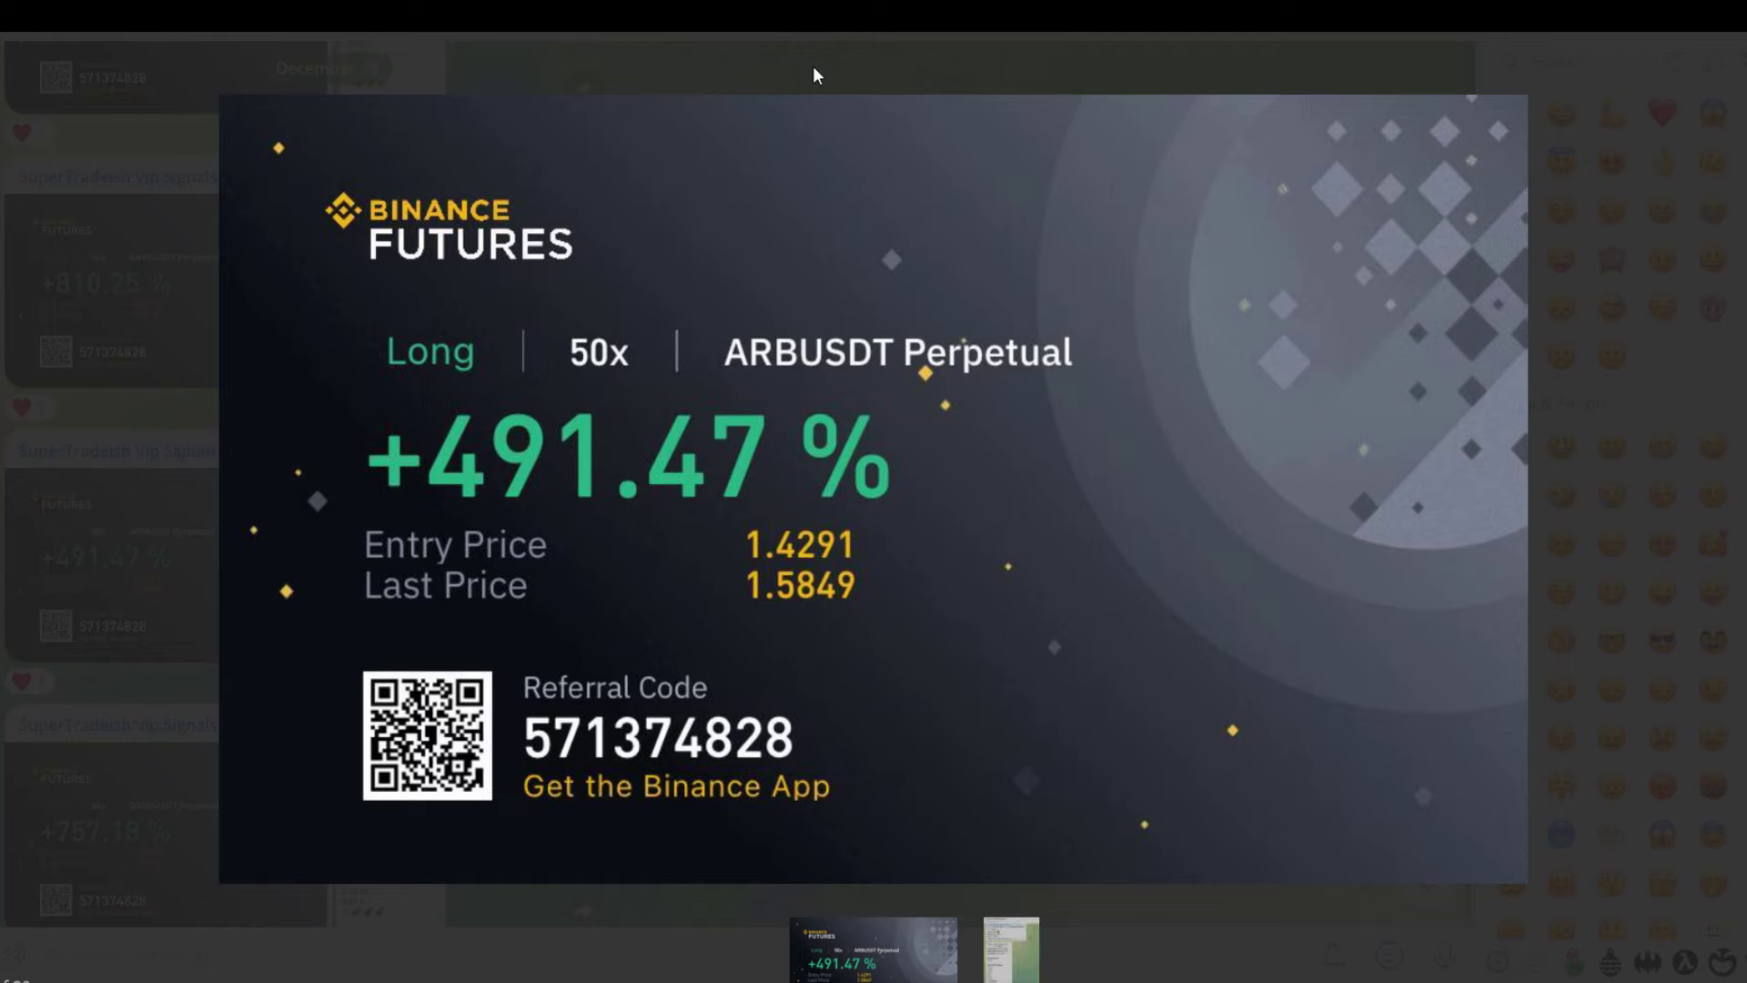
left_click(812, 36)
View the AAVEUSDT and ACEUSDT profit screenshots in the signals channel at full size
scroll(723, 261, "up", 3)
scroll(723, 260, "up", 1)
left_click(239, 621)
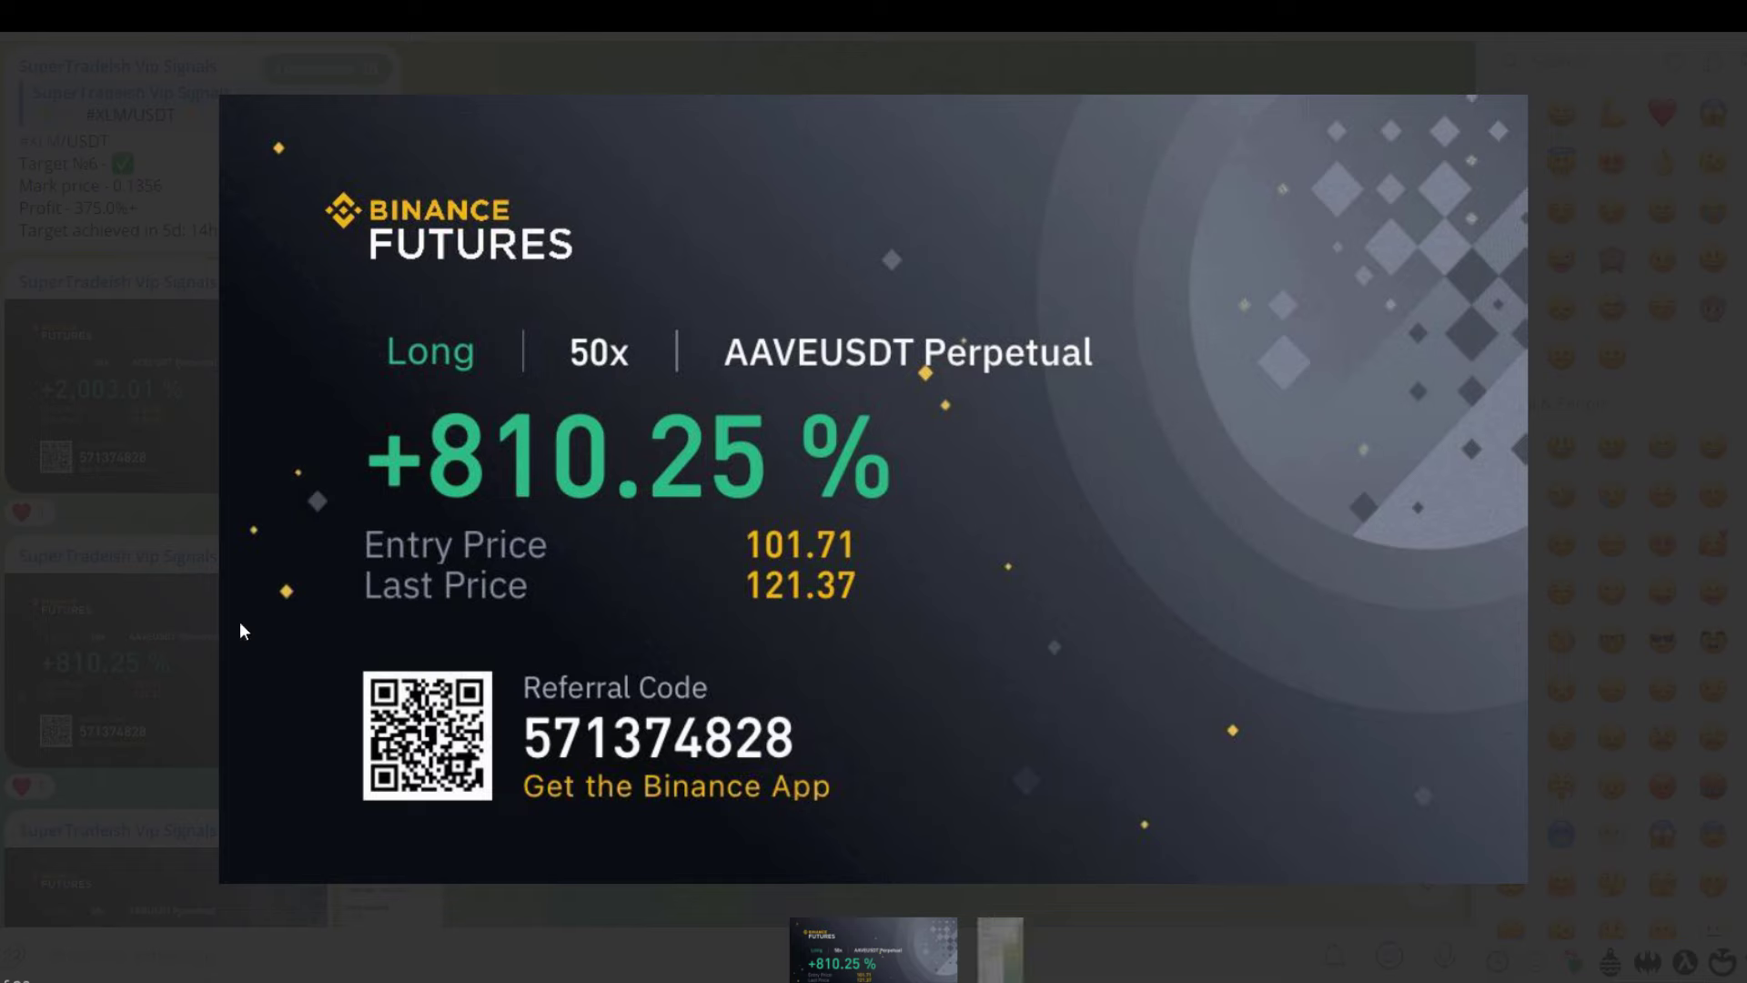
left_click(811, 52)
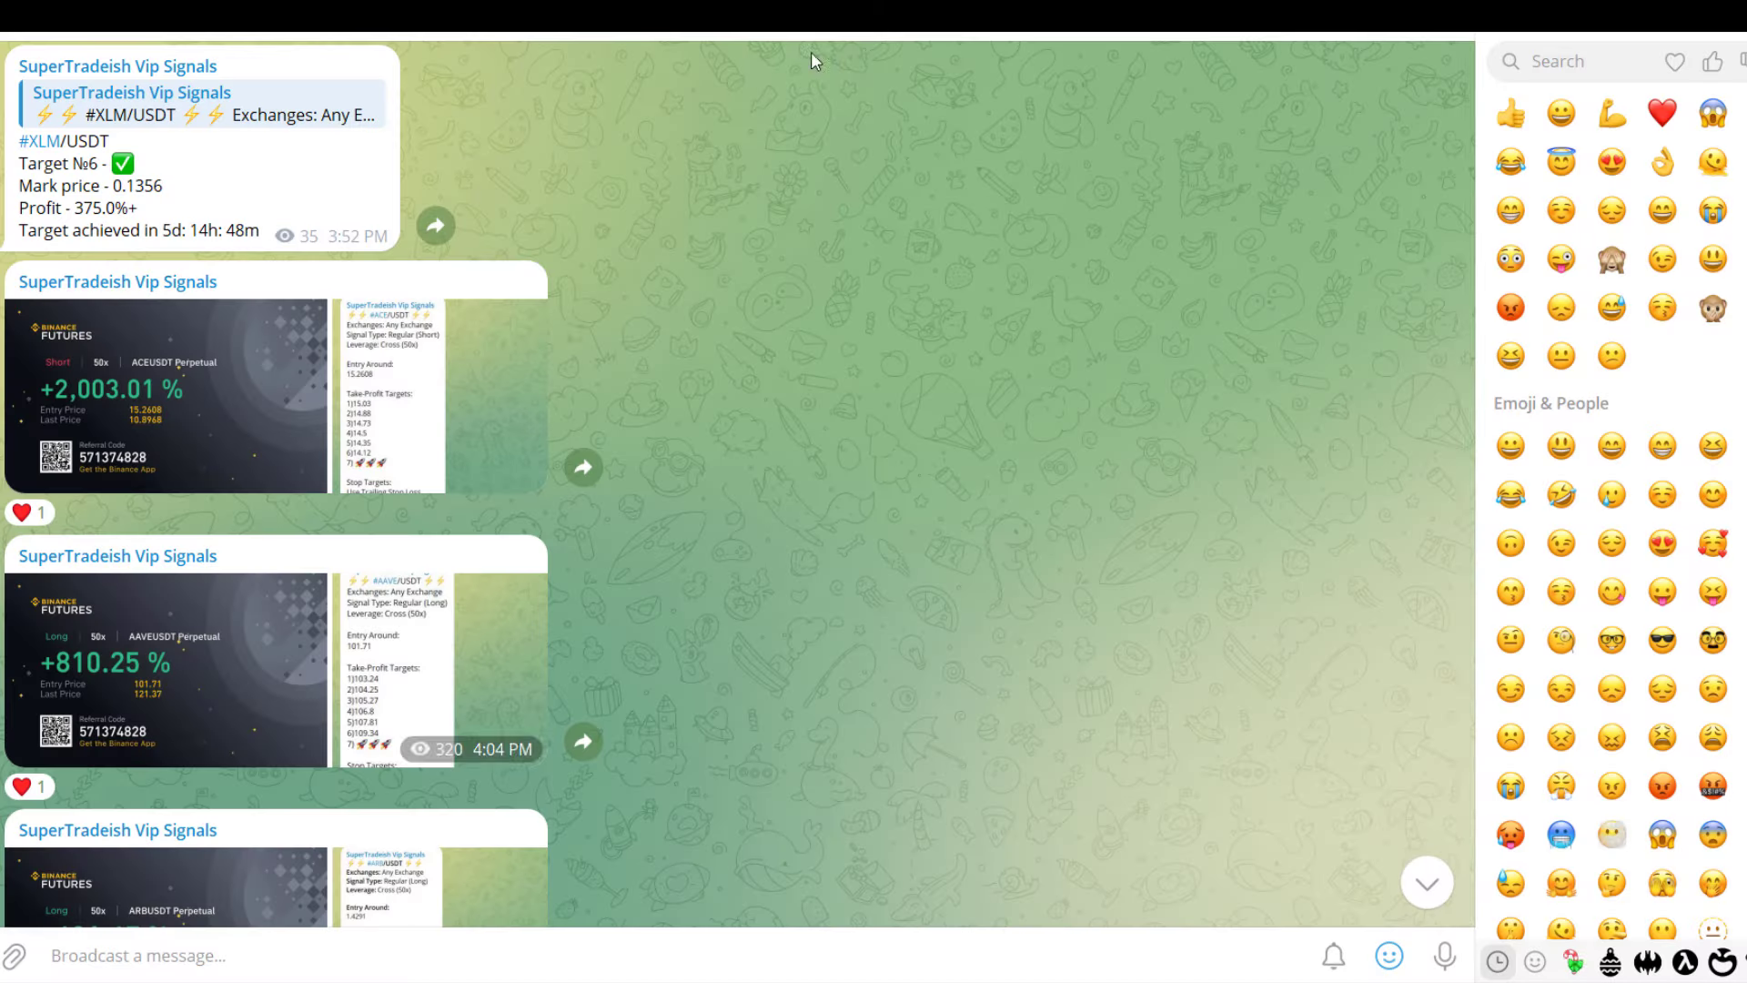
left_click(218, 386)
left_click(728, 46)
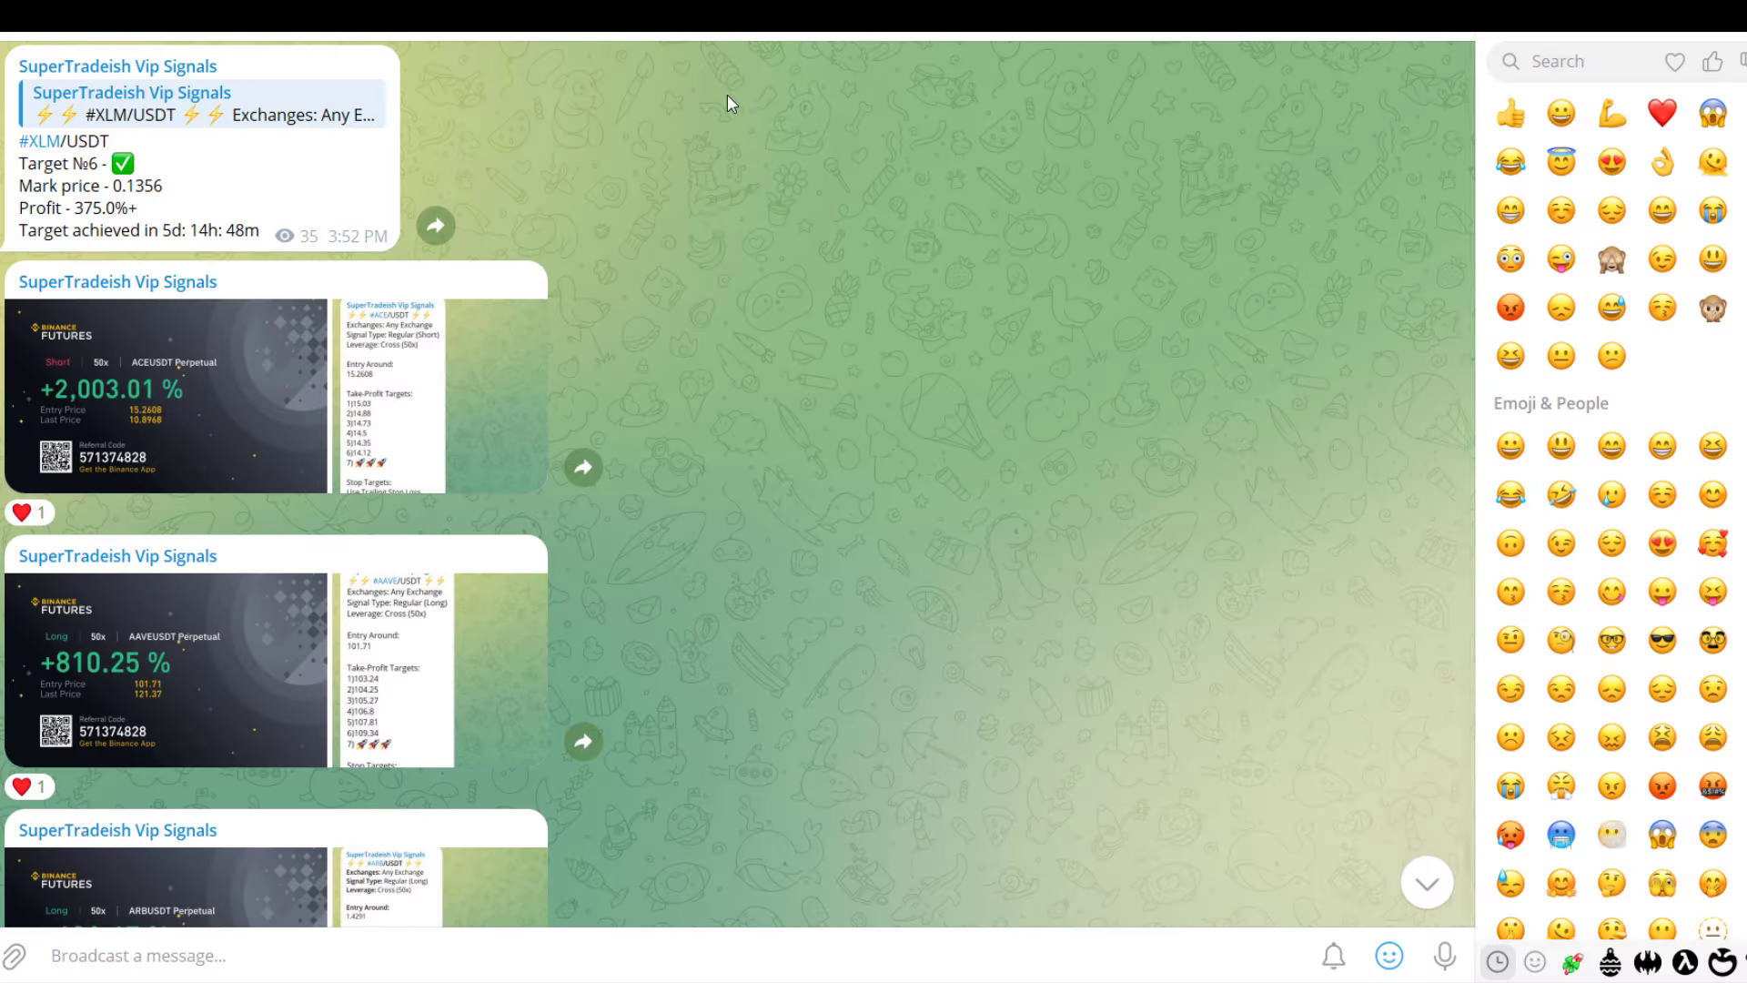
Look through the earlier December 28 signal messages for their targets, mark prices and profits
scroll(714, 204, "up", 7)
scroll(335, 669, "up", 4)
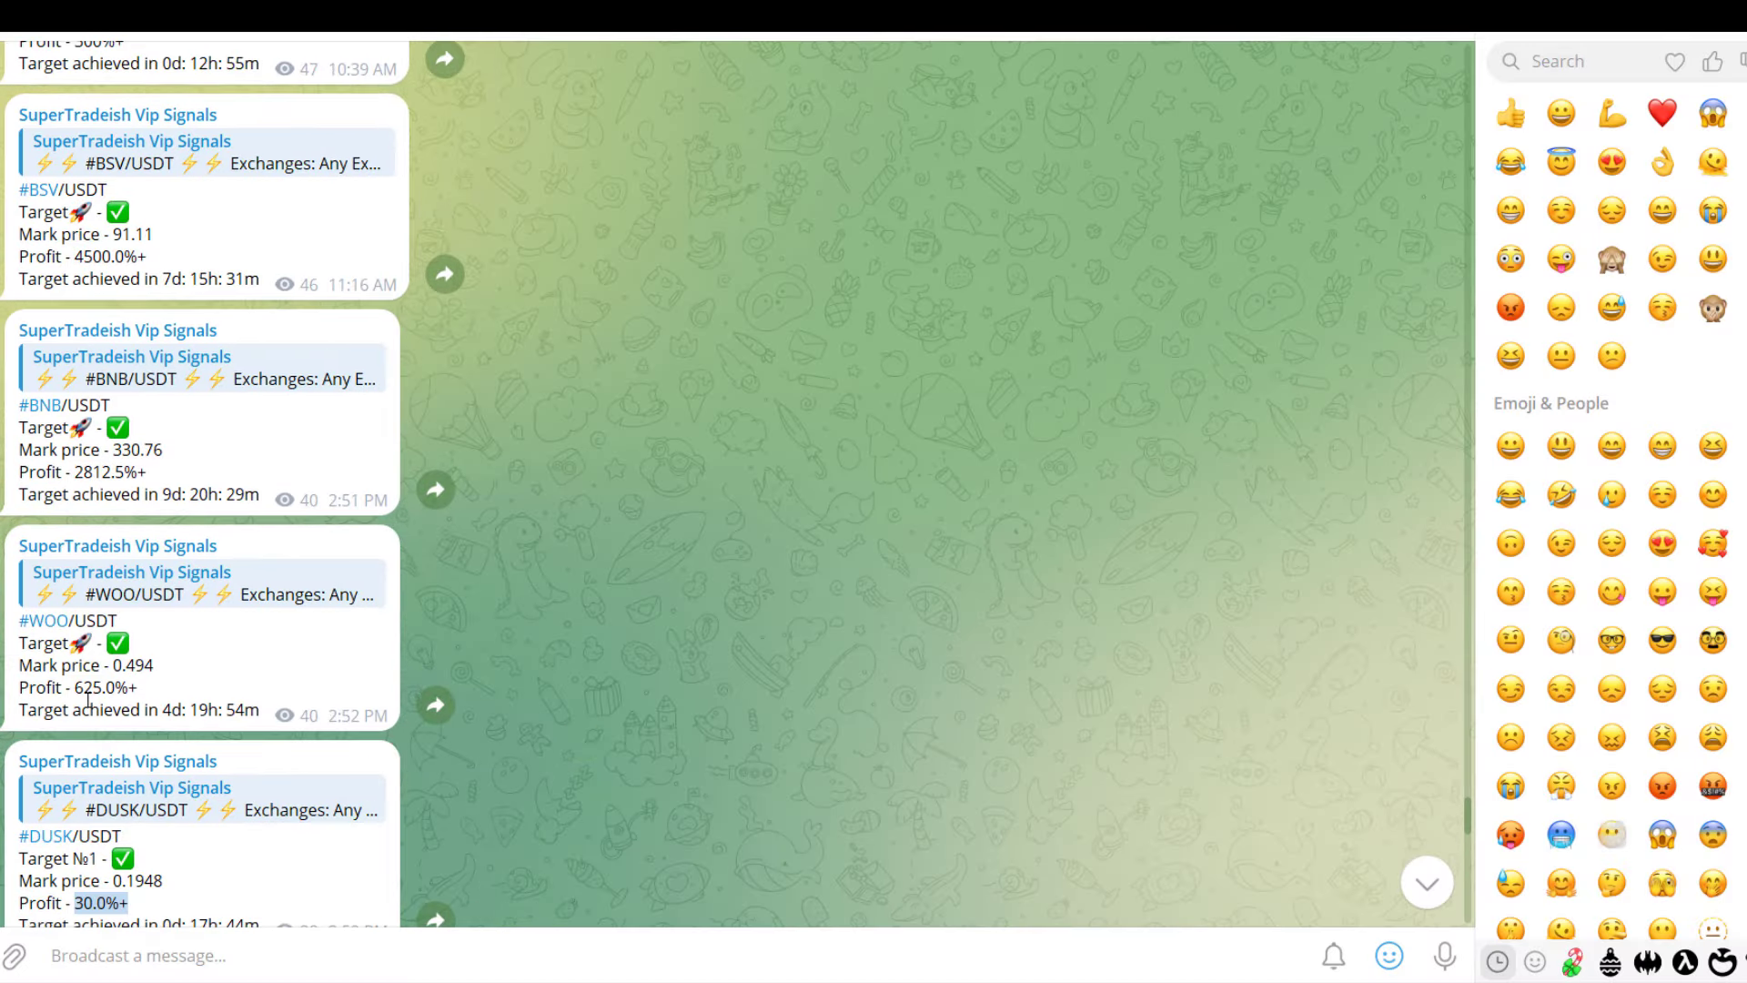
scroll(87, 700, "down", 2)
scroll(316, 695, "up", 6)
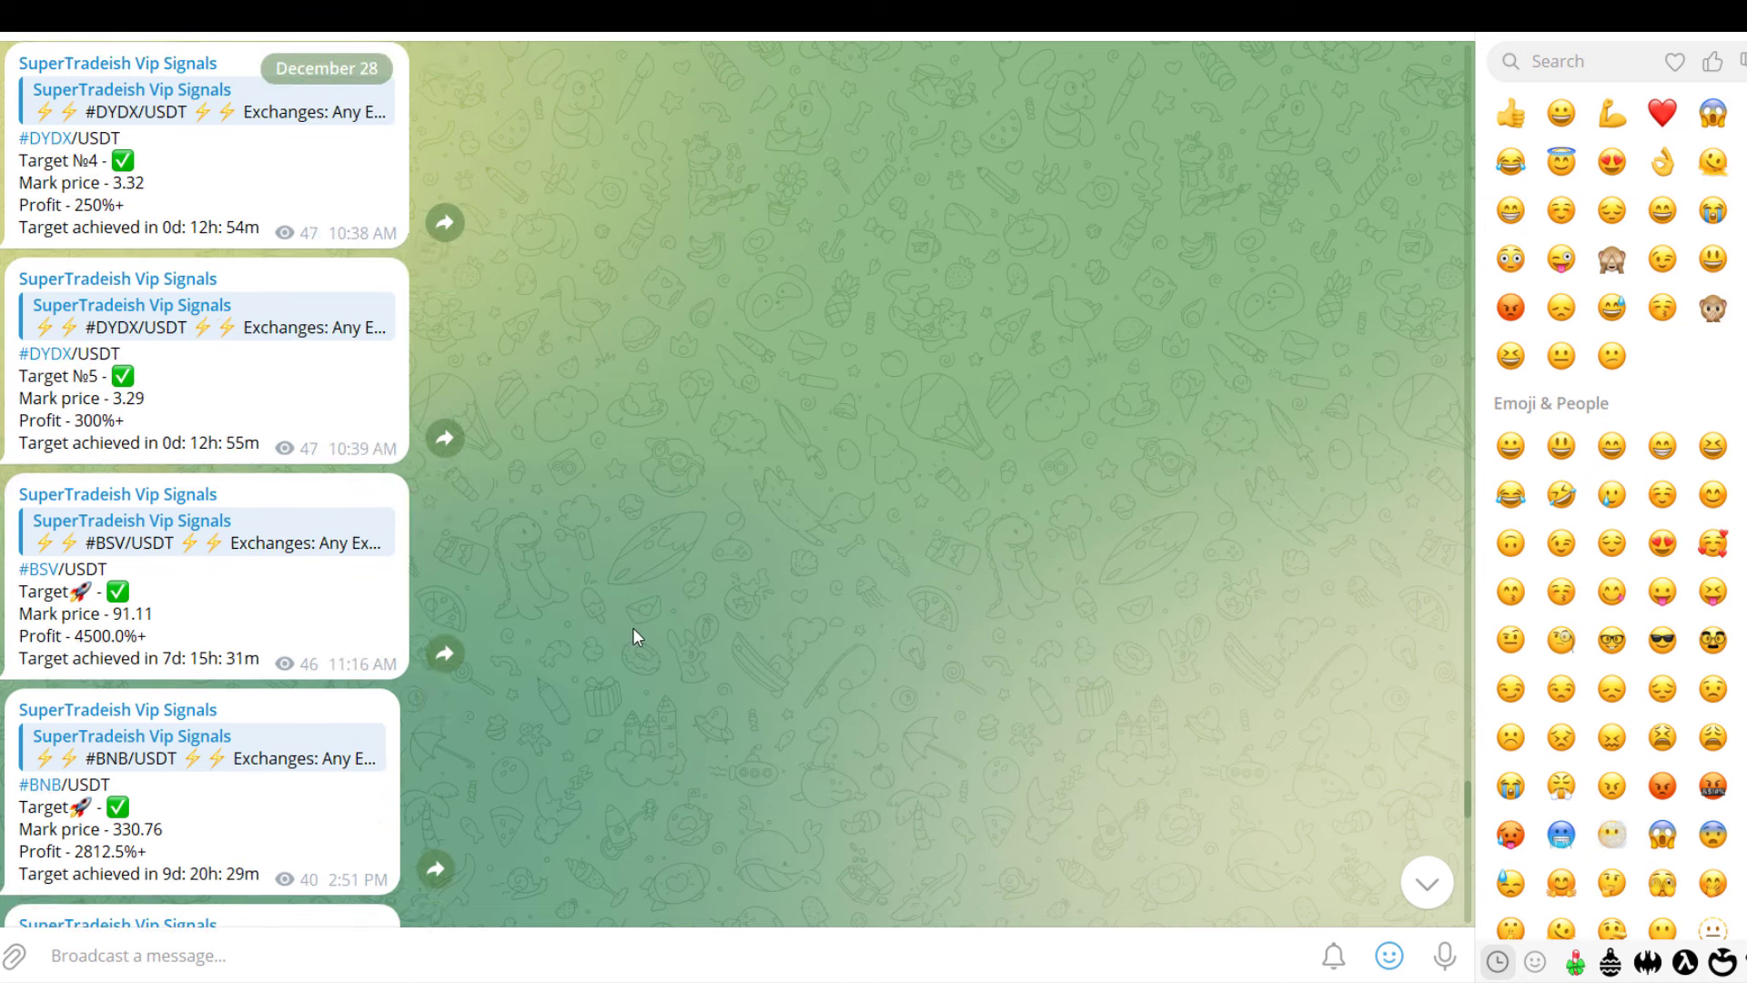
scroll(631, 626, "up", 10)
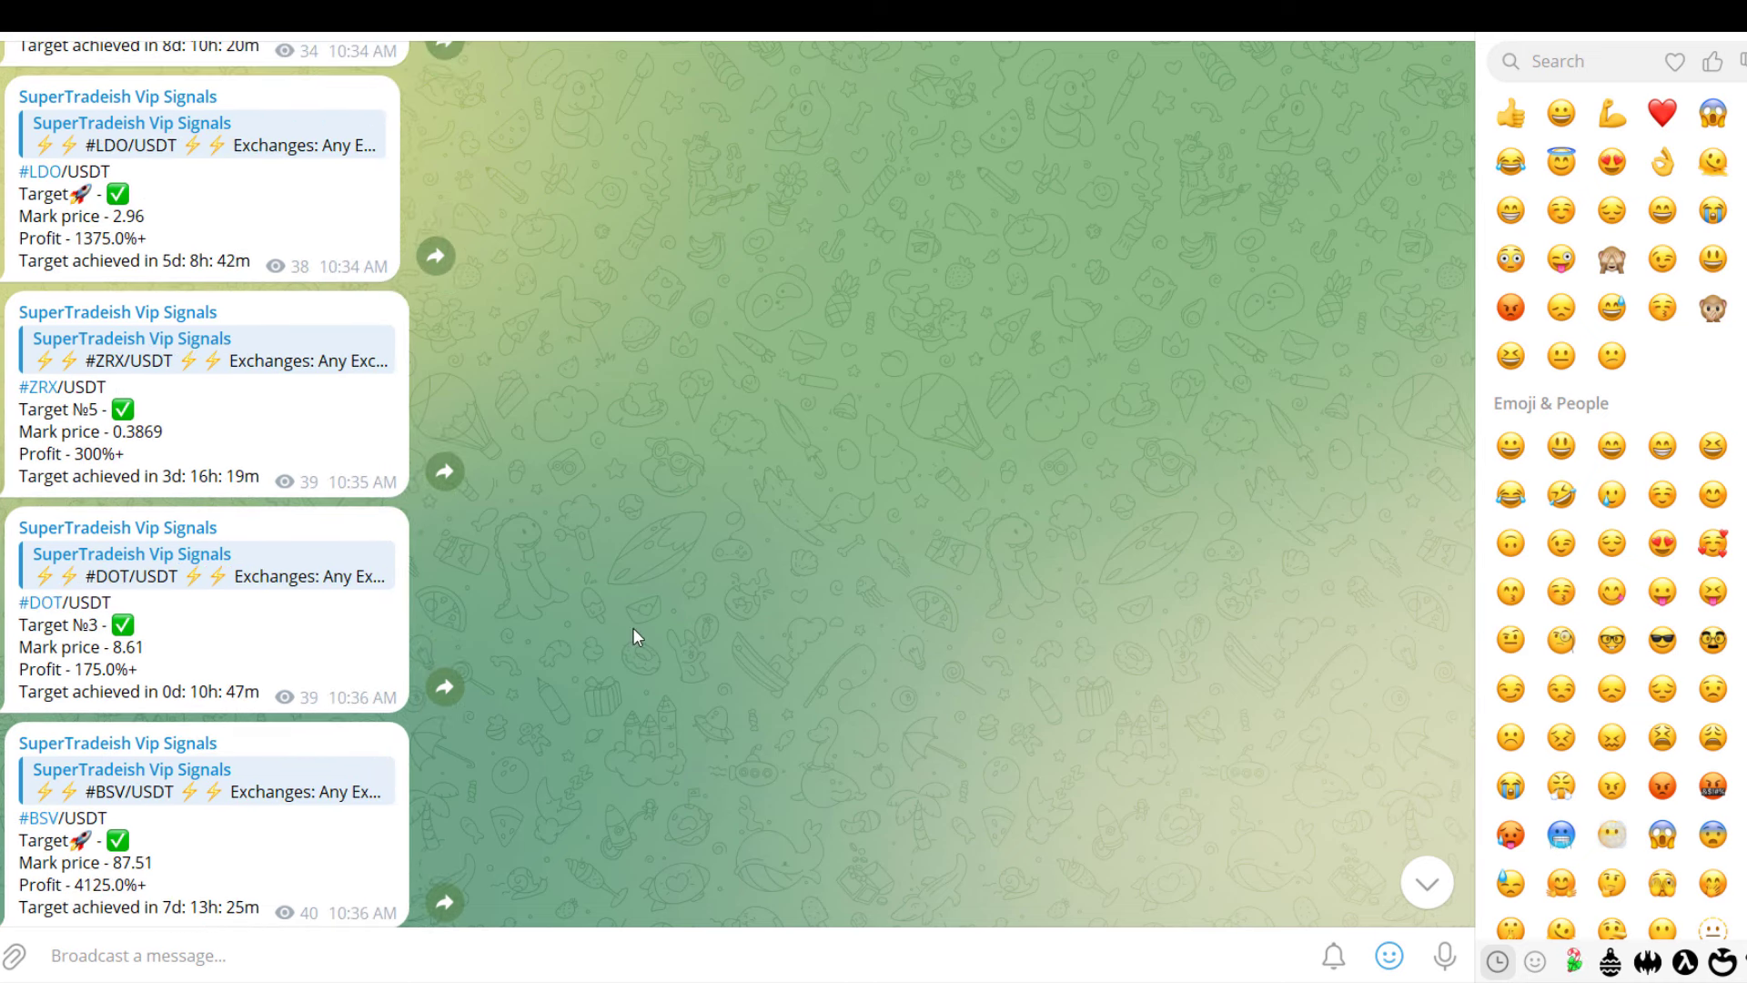
scroll(633, 628, "up", 10)
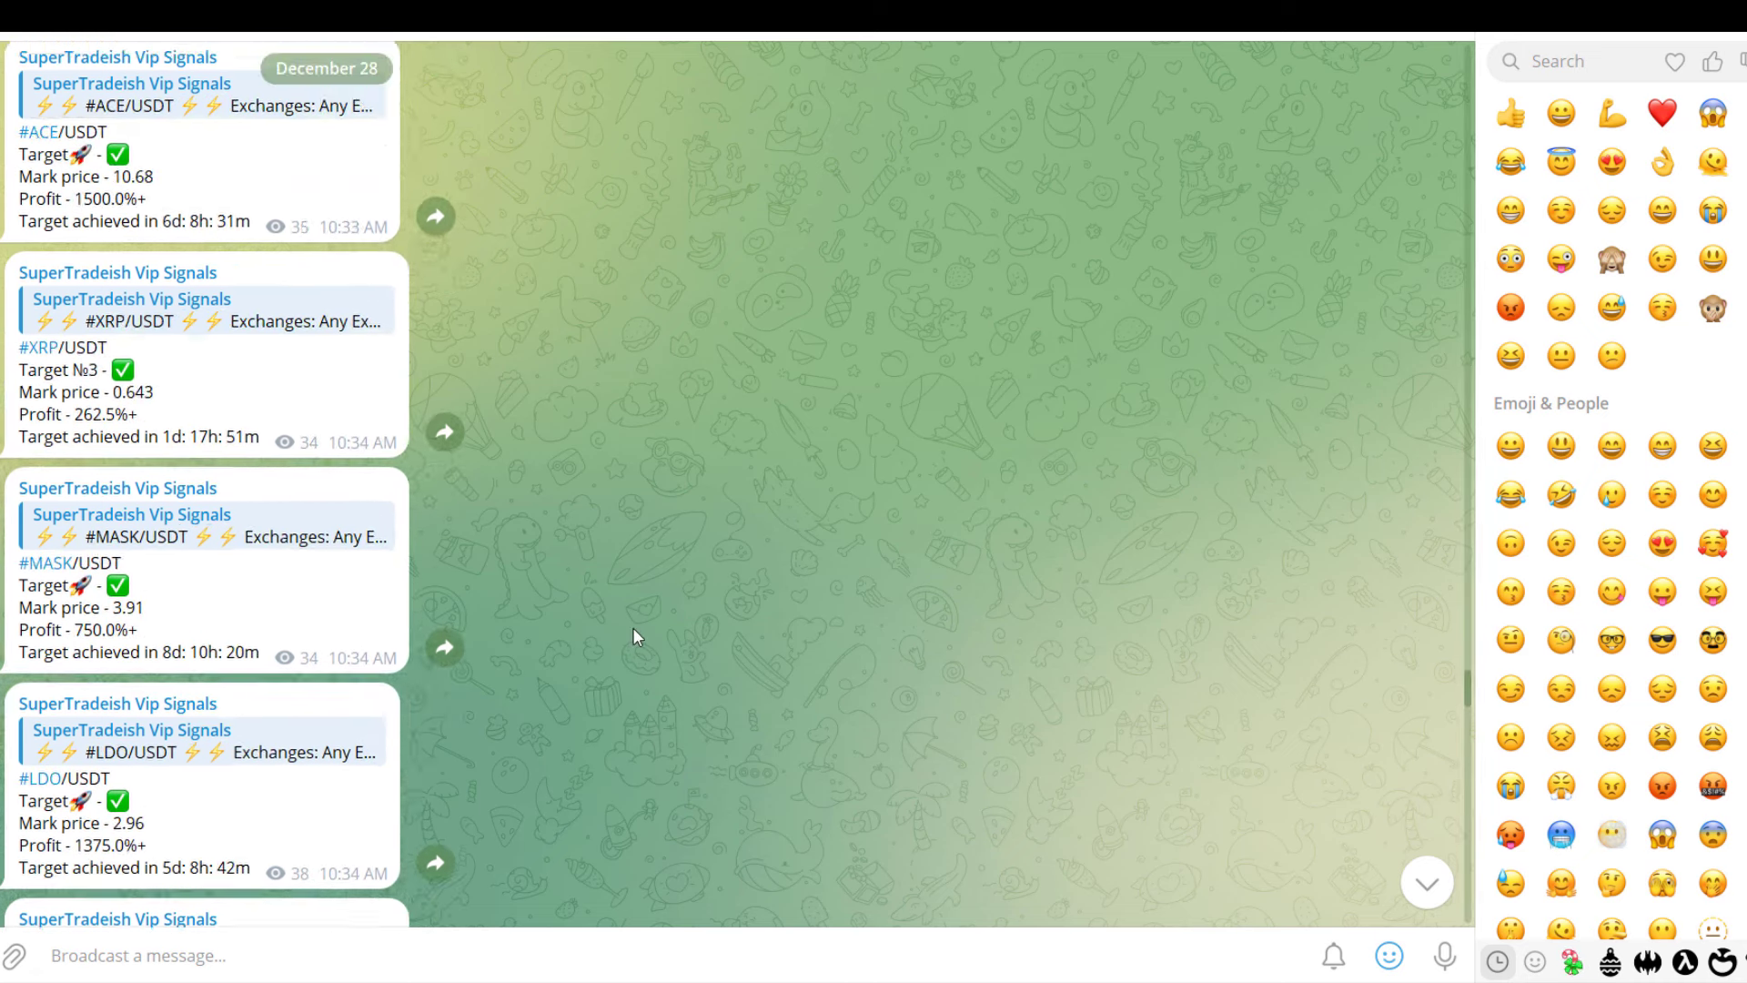
scroll(633, 629, "up", 10)
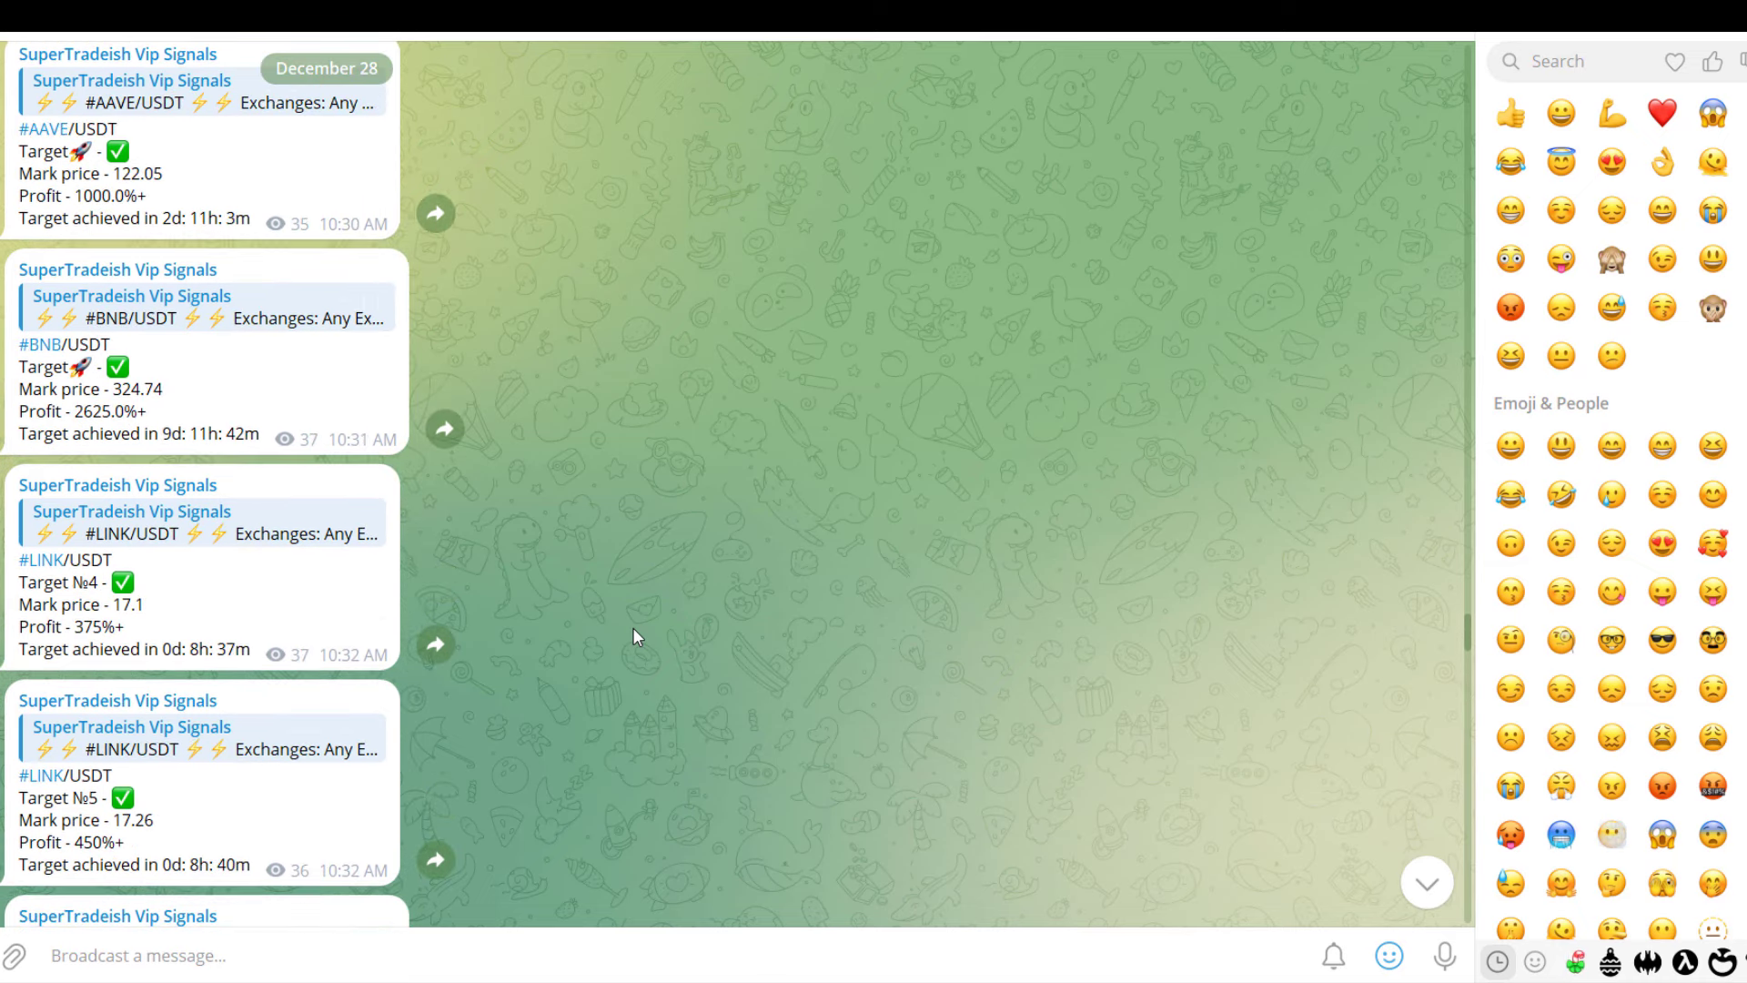
scroll(632, 626, "up", 3)
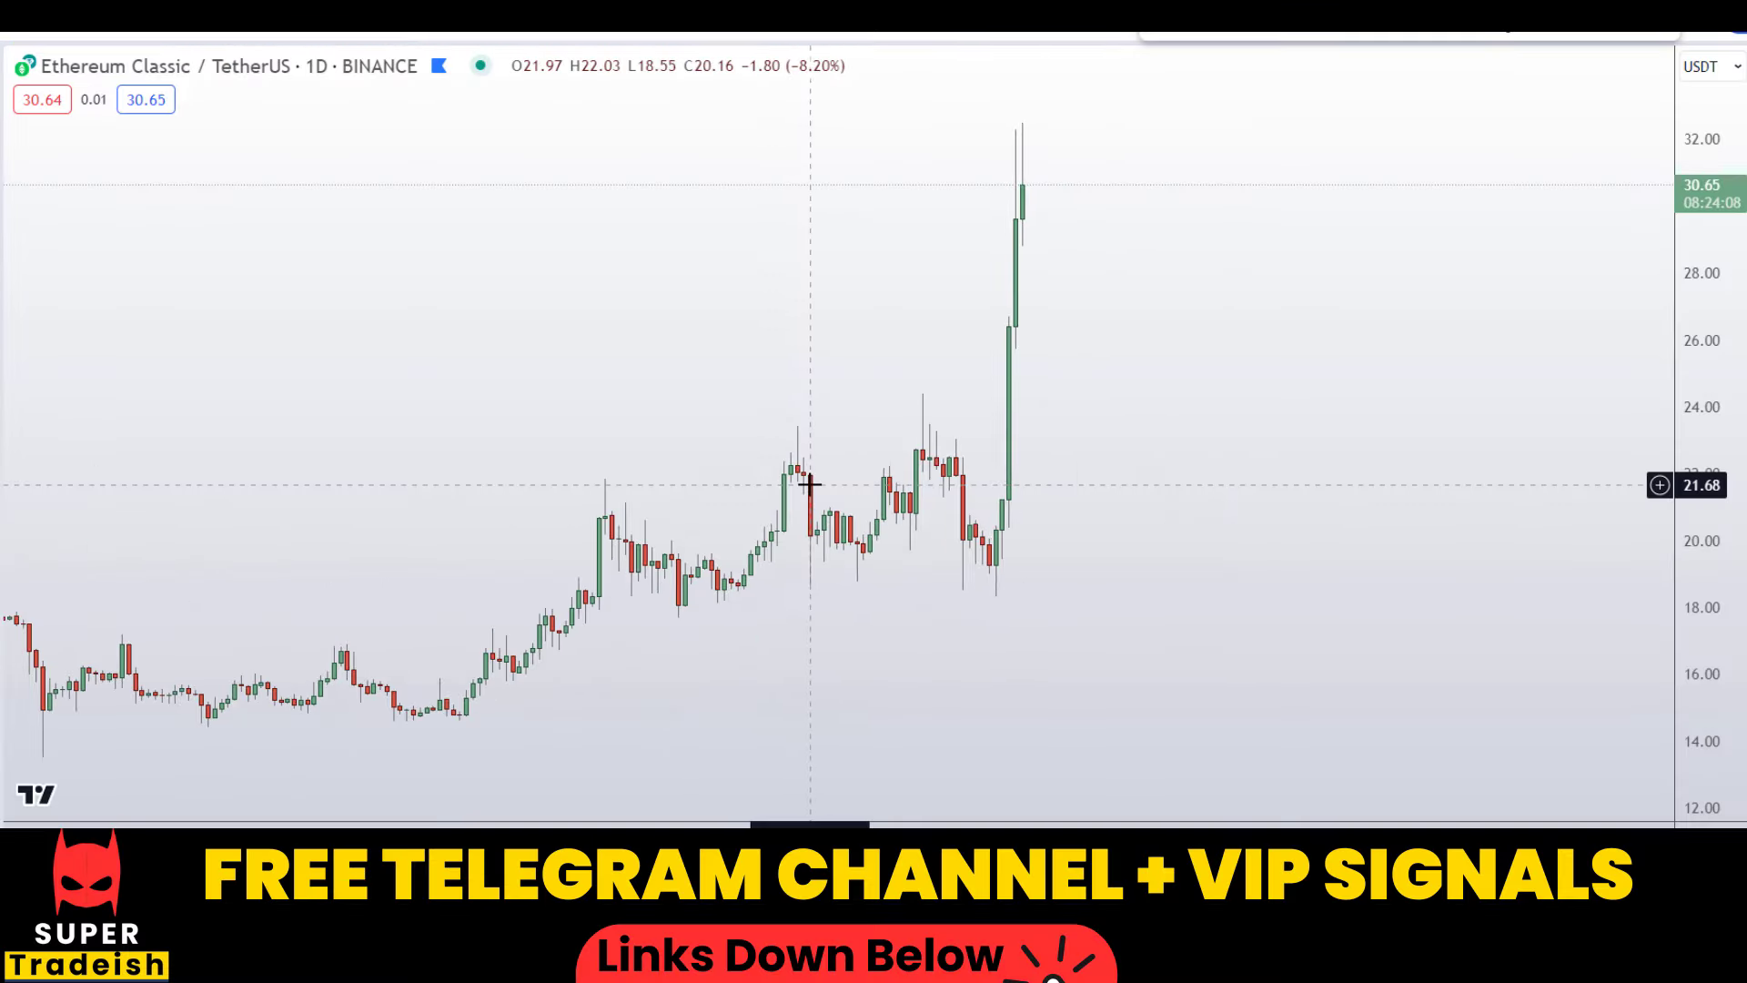
Show the Ethereum Classic / TetherUS chart on the weekly timeframe and examine its full price history
scroll(810, 484, "down", 6)
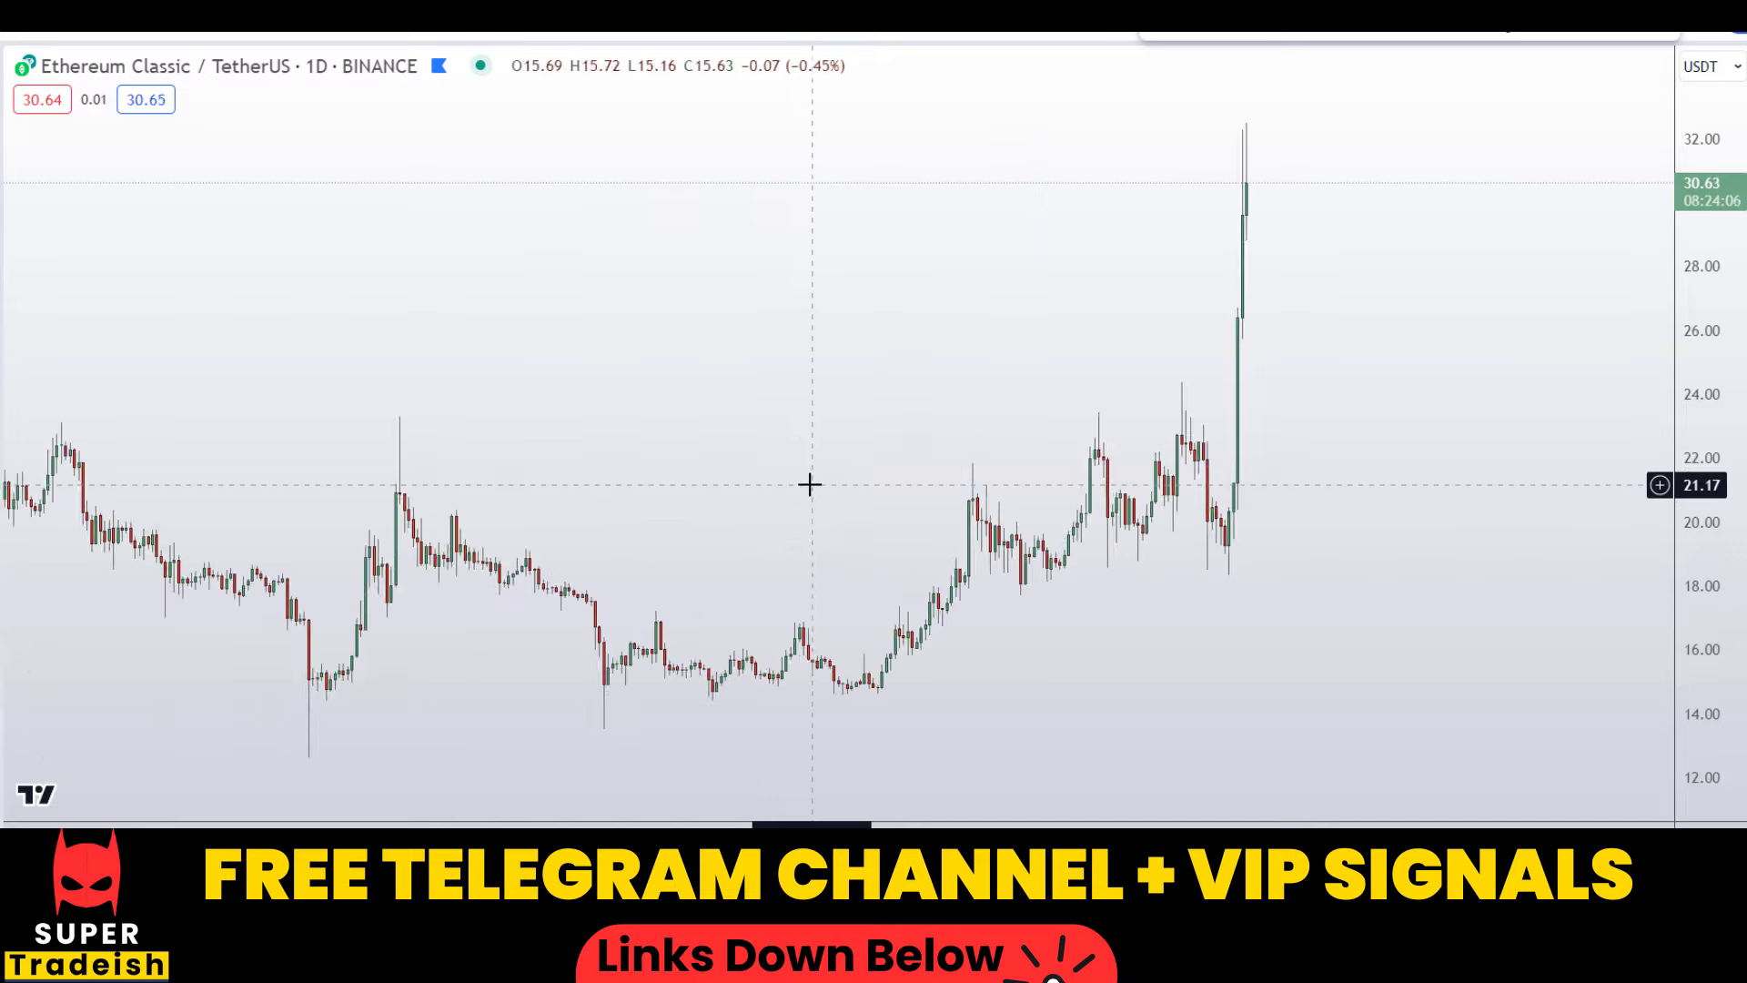
scroll(810, 485, "up", 6)
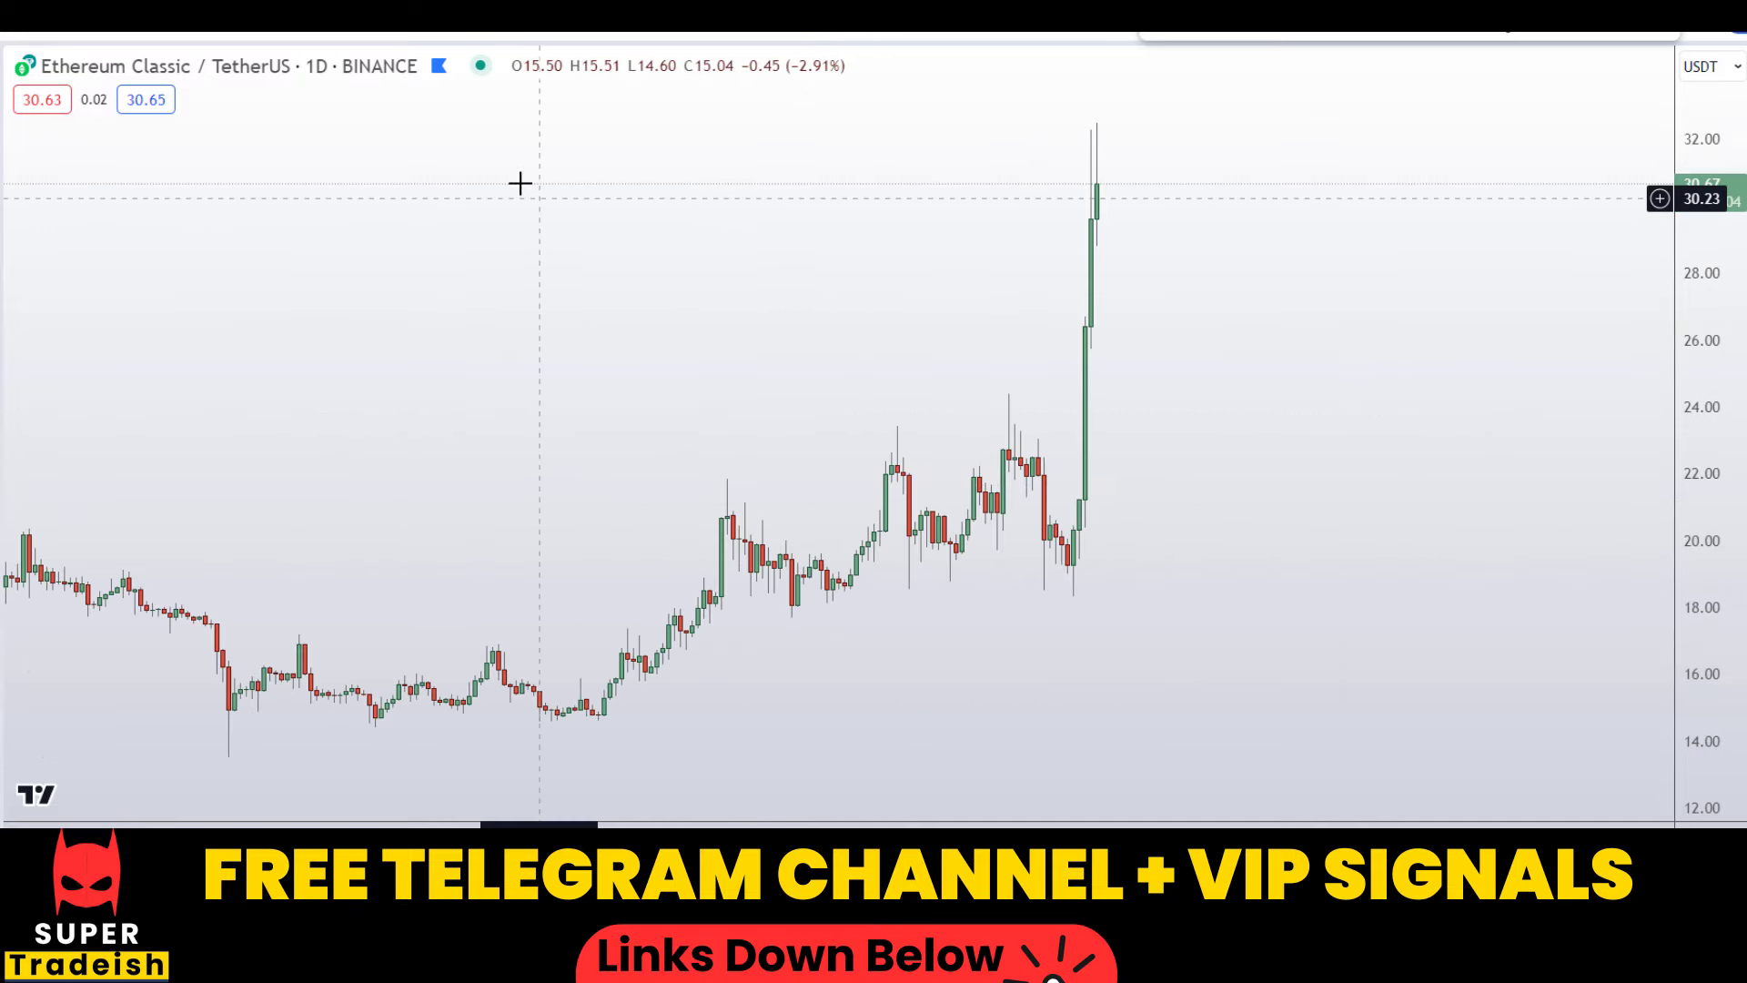
left_click(456, 31)
scroll(1049, 452, "up", 3)
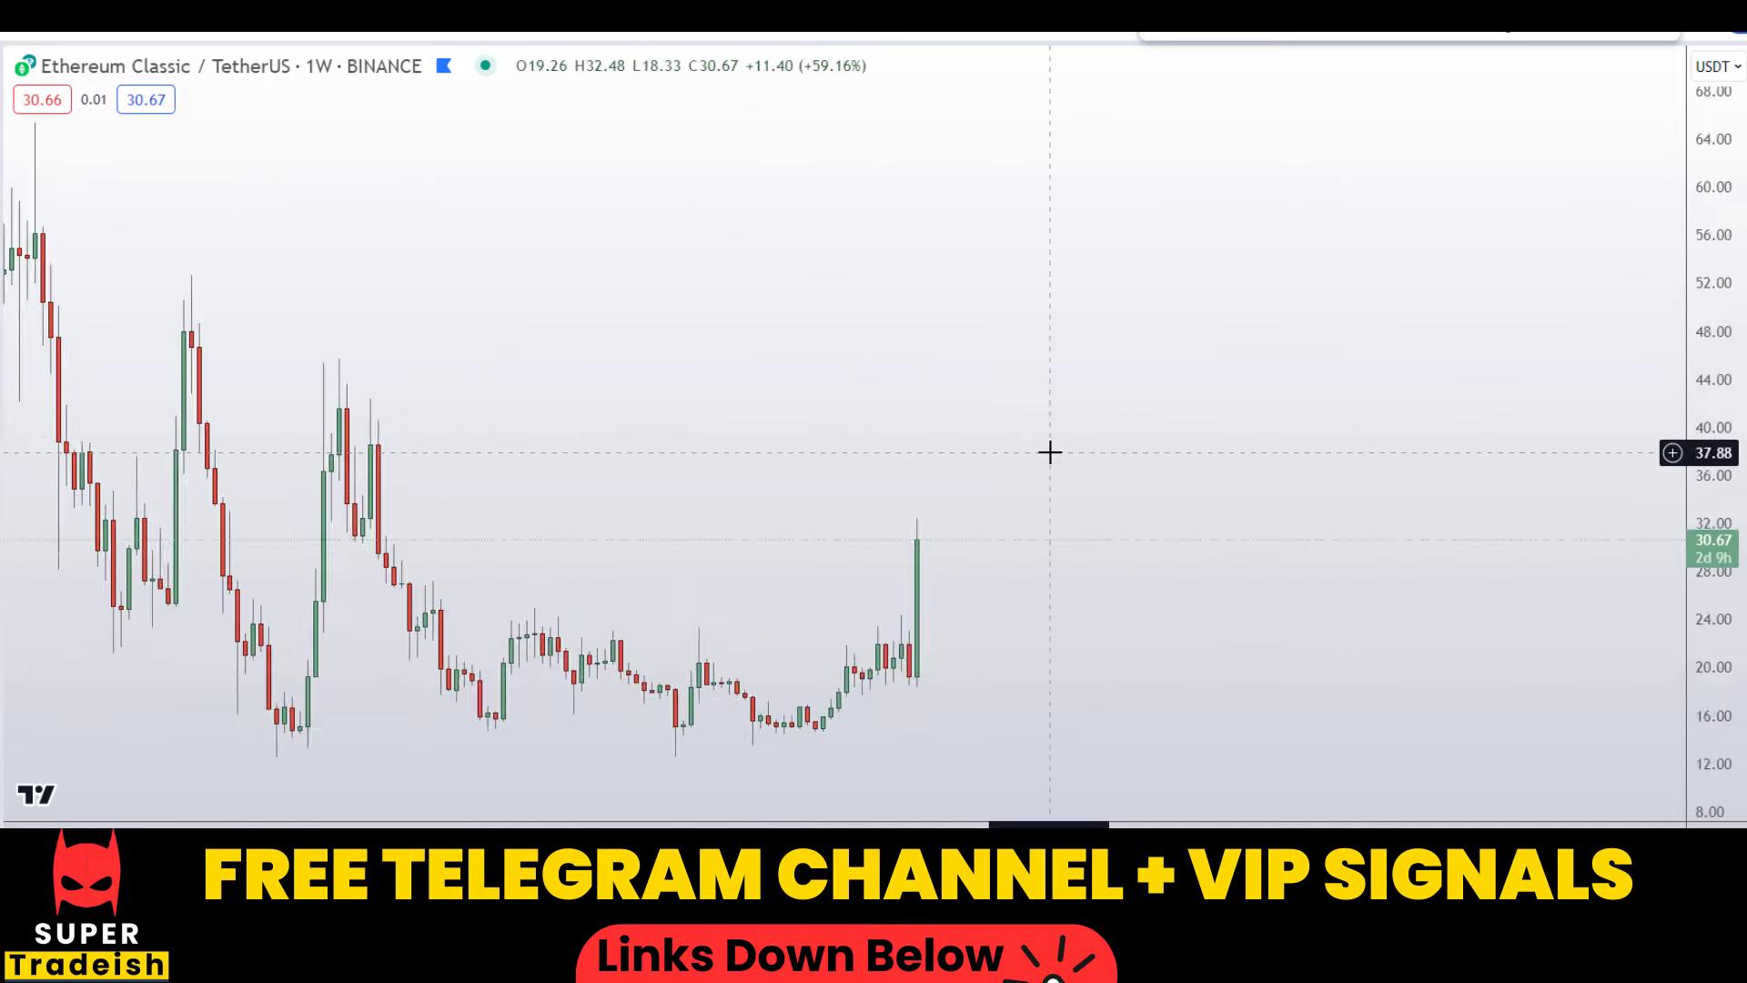
scroll(1052, 451, "down", 8)
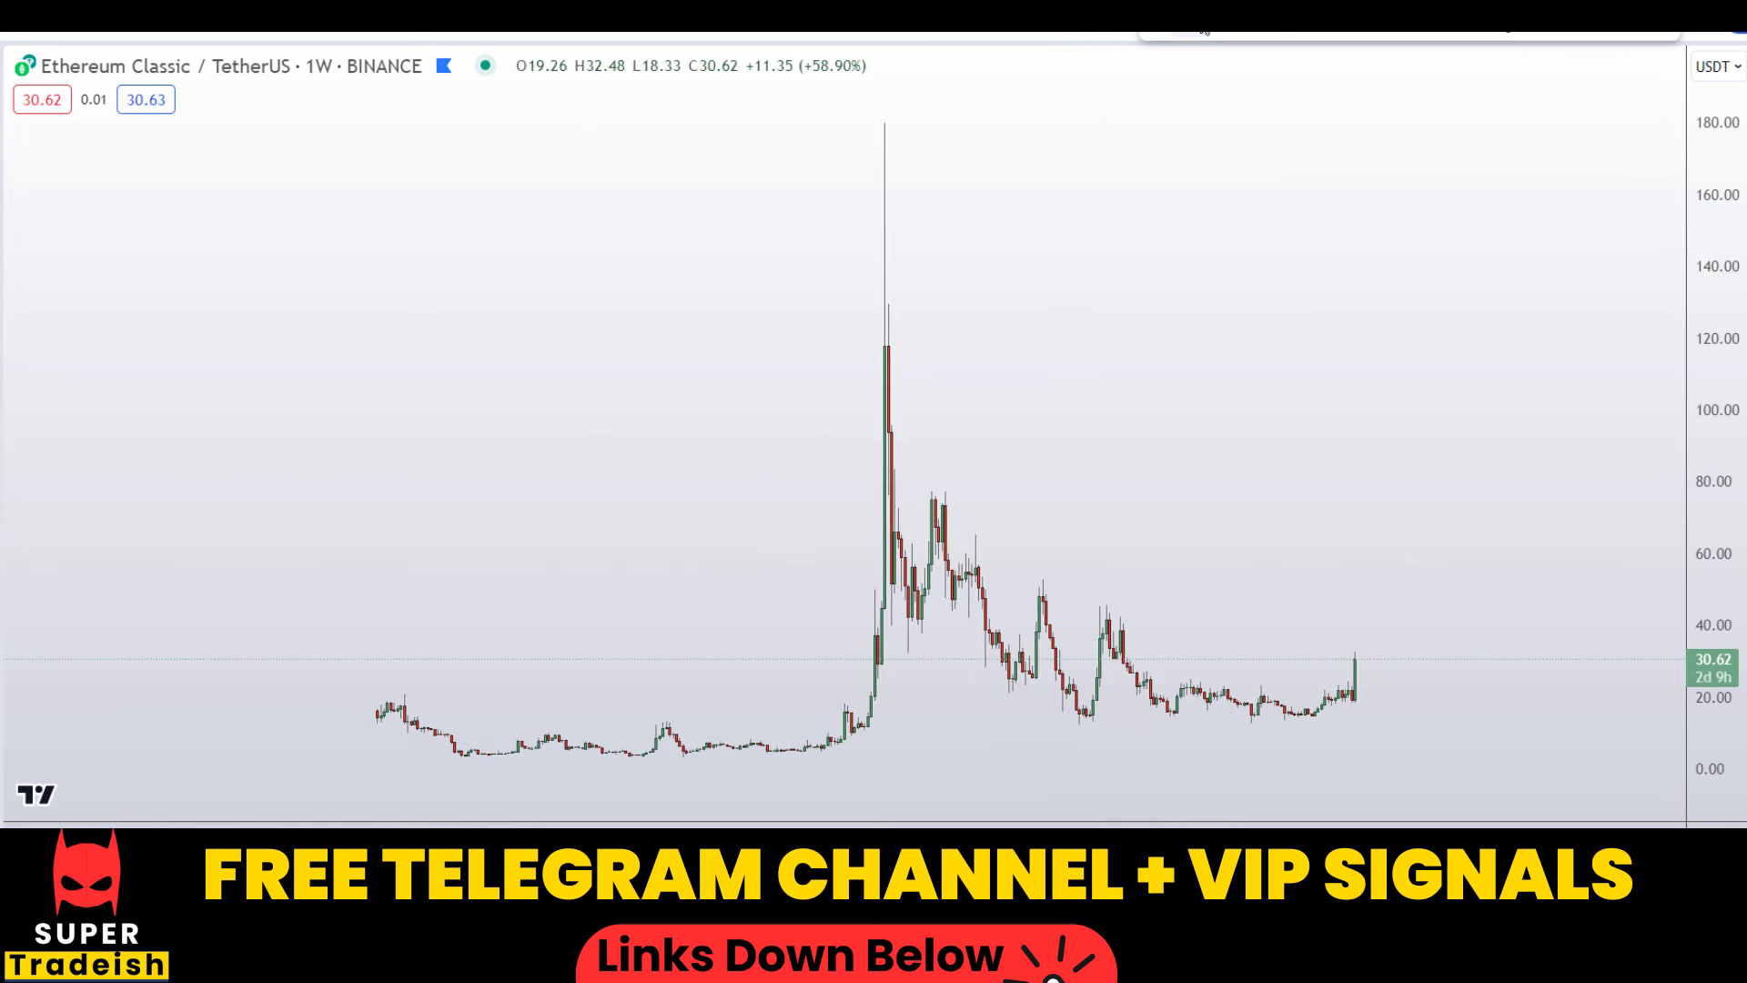
Brush a red path over the weekly rise and decline, projecting a rise to about 120, and undo it
mouse_move(813, 728)
left_mouse_down()
mouse_move(827, 160)
mouse_move(995, 695)
mouse_move(1347, 702)
mouse_move(1506, 325)
left_mouse_up()
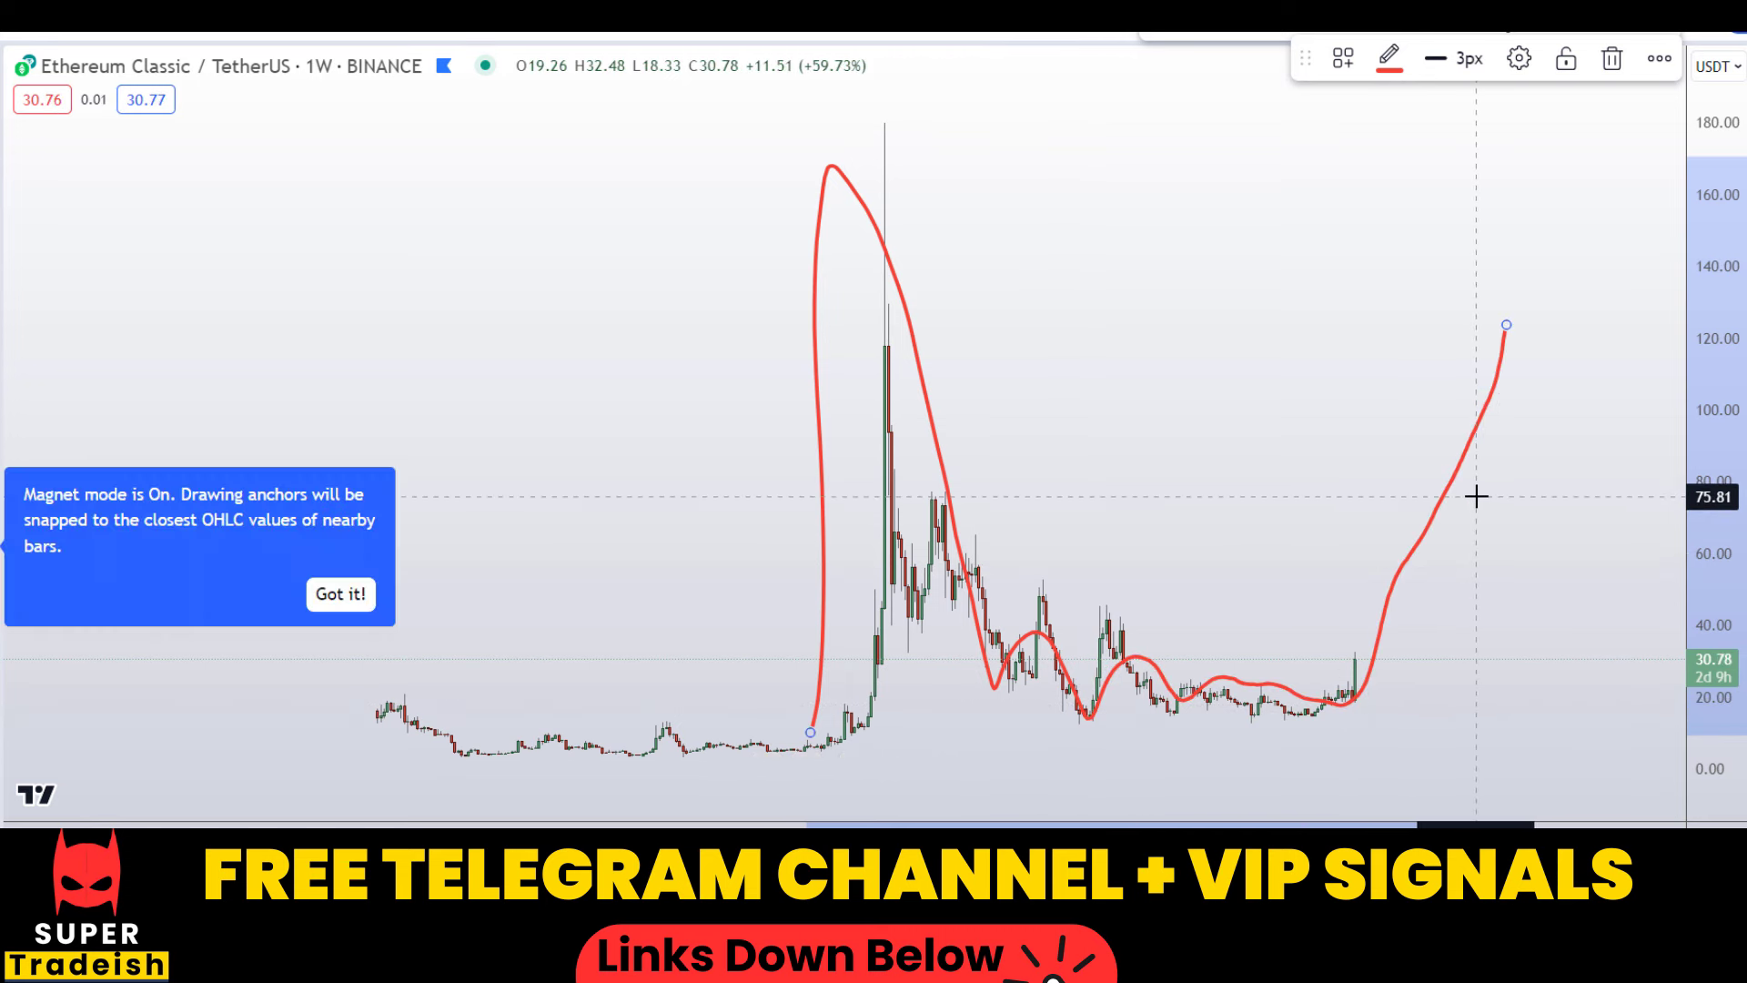
key("ctrl+z")
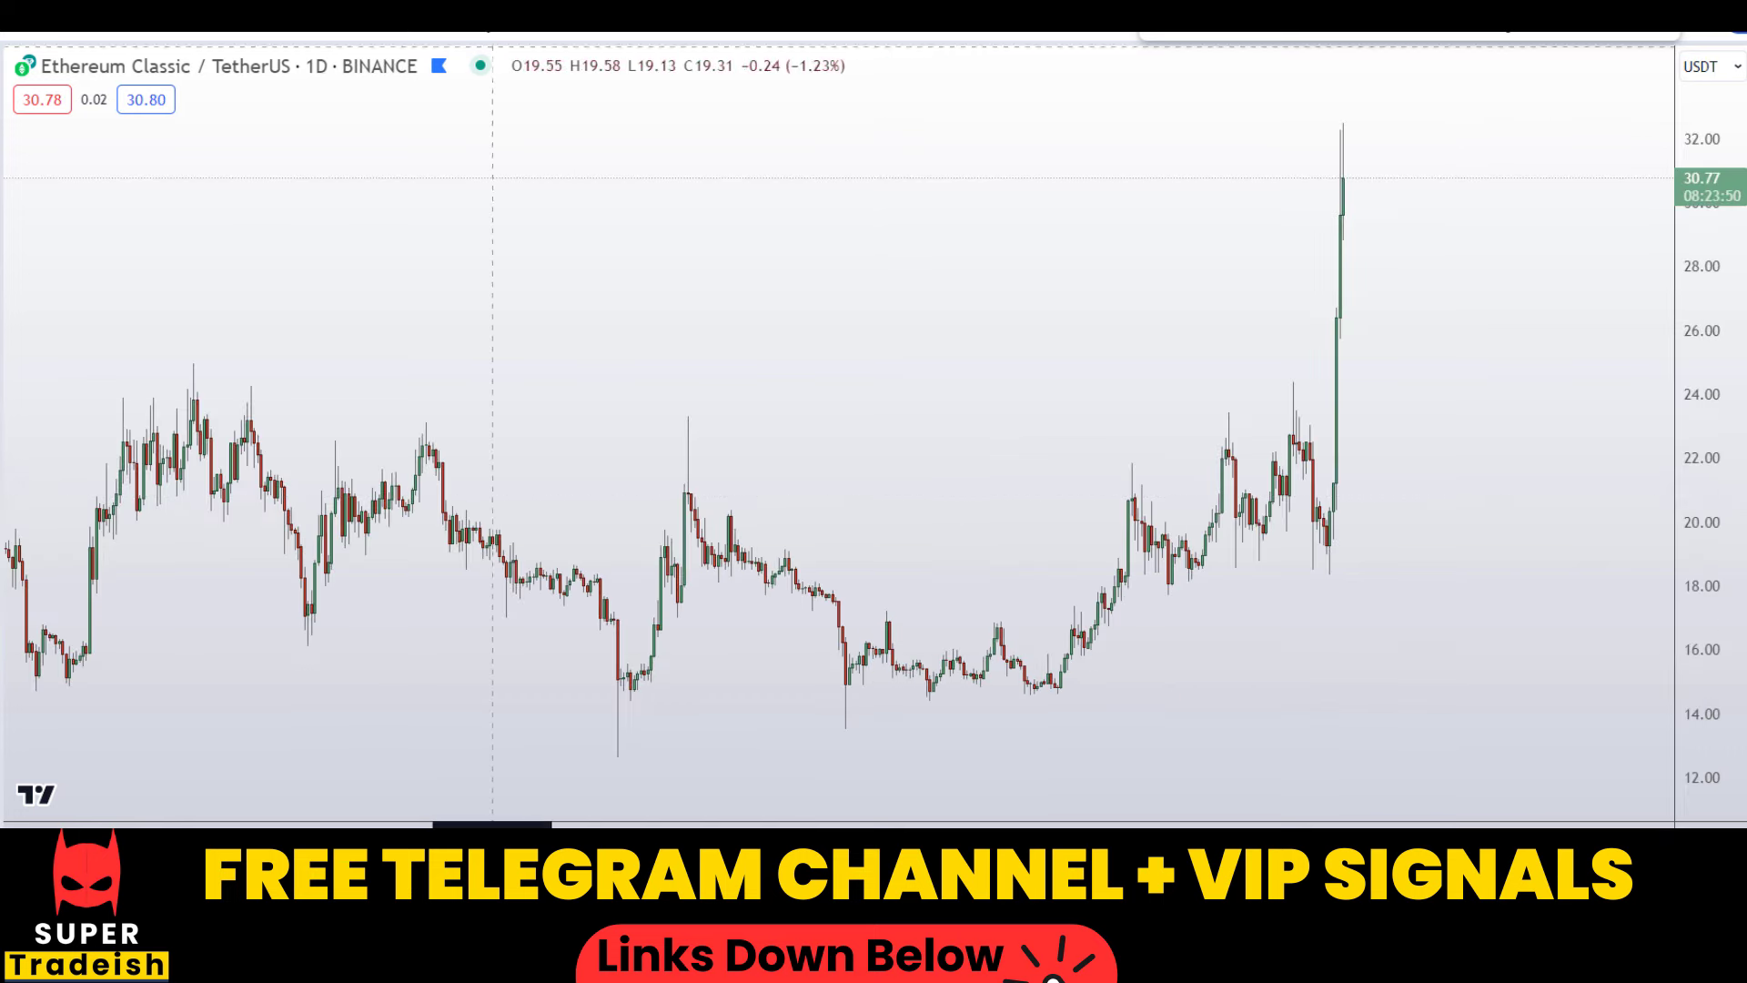
On the weekly chart, circle the latest rally and brush a horizontal resistance line at about 22.9, and undo both marks
left_click(456, 22)
scroll(1147, 539, "up", 5)
scroll(1011, 662, "up", 5)
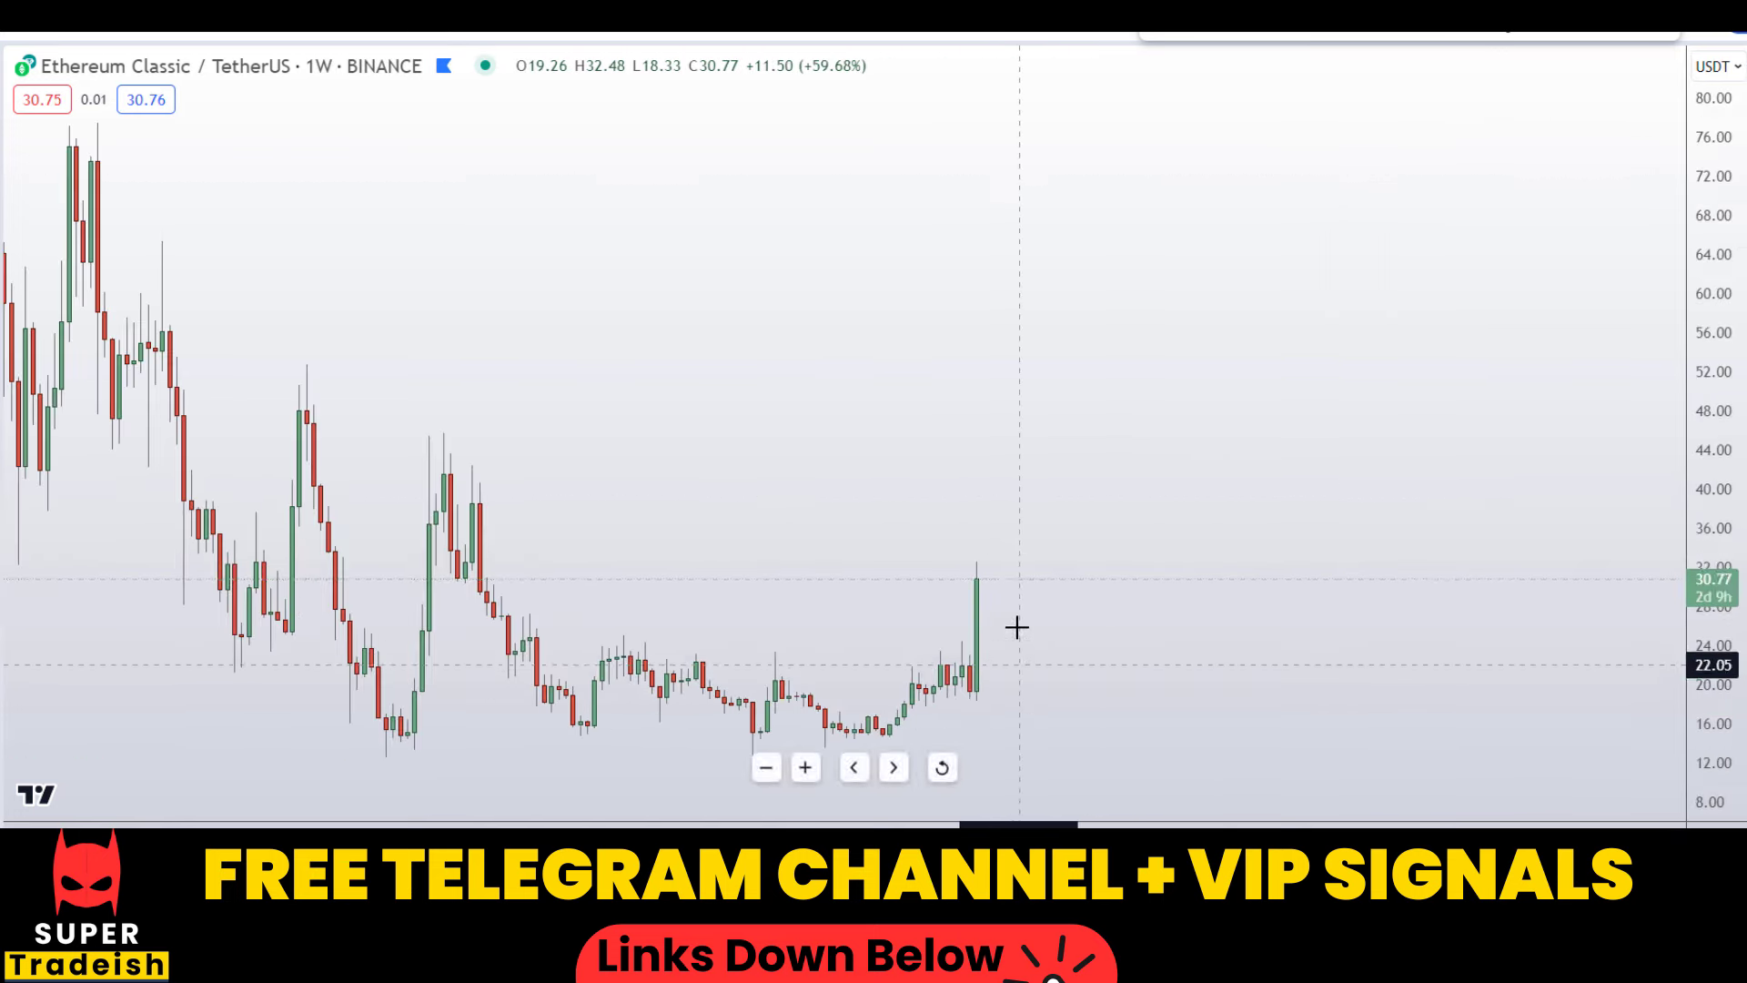
mouse_move(982, 543)
left_mouse_down()
mouse_move(974, 741)
mouse_move(1063, 577)
mouse_move(985, 537)
left_mouse_up()
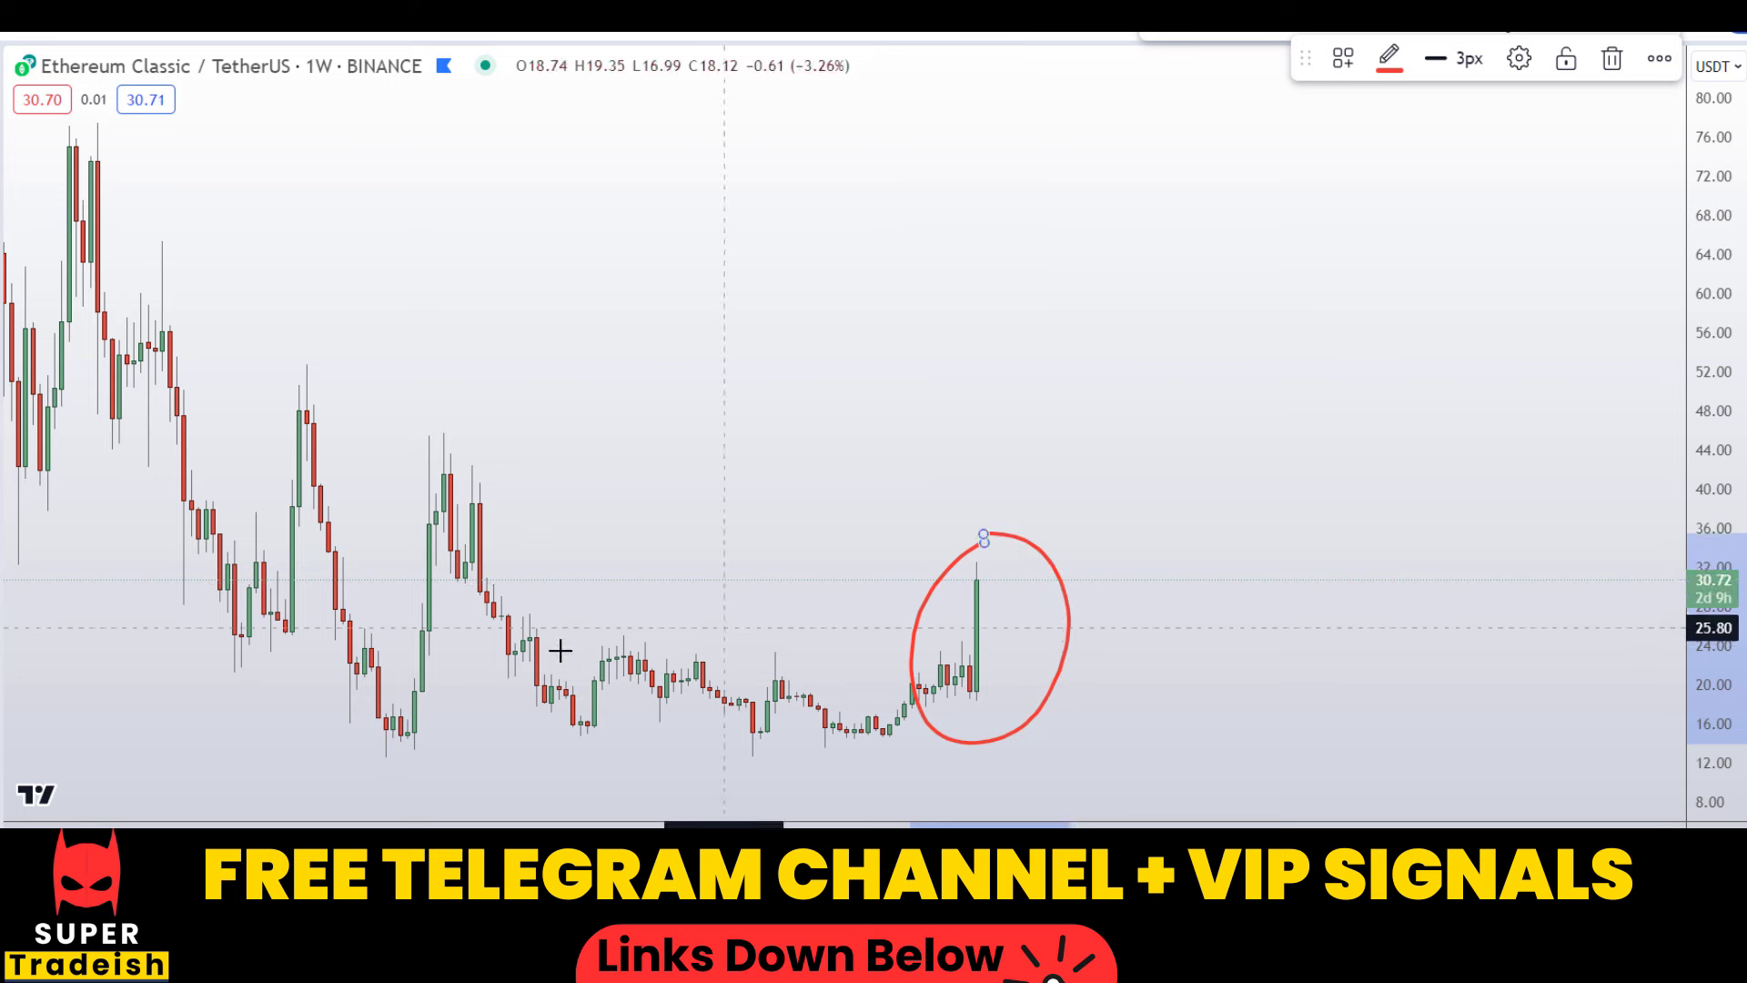
left_click_drag(528, 655, 1129, 655)
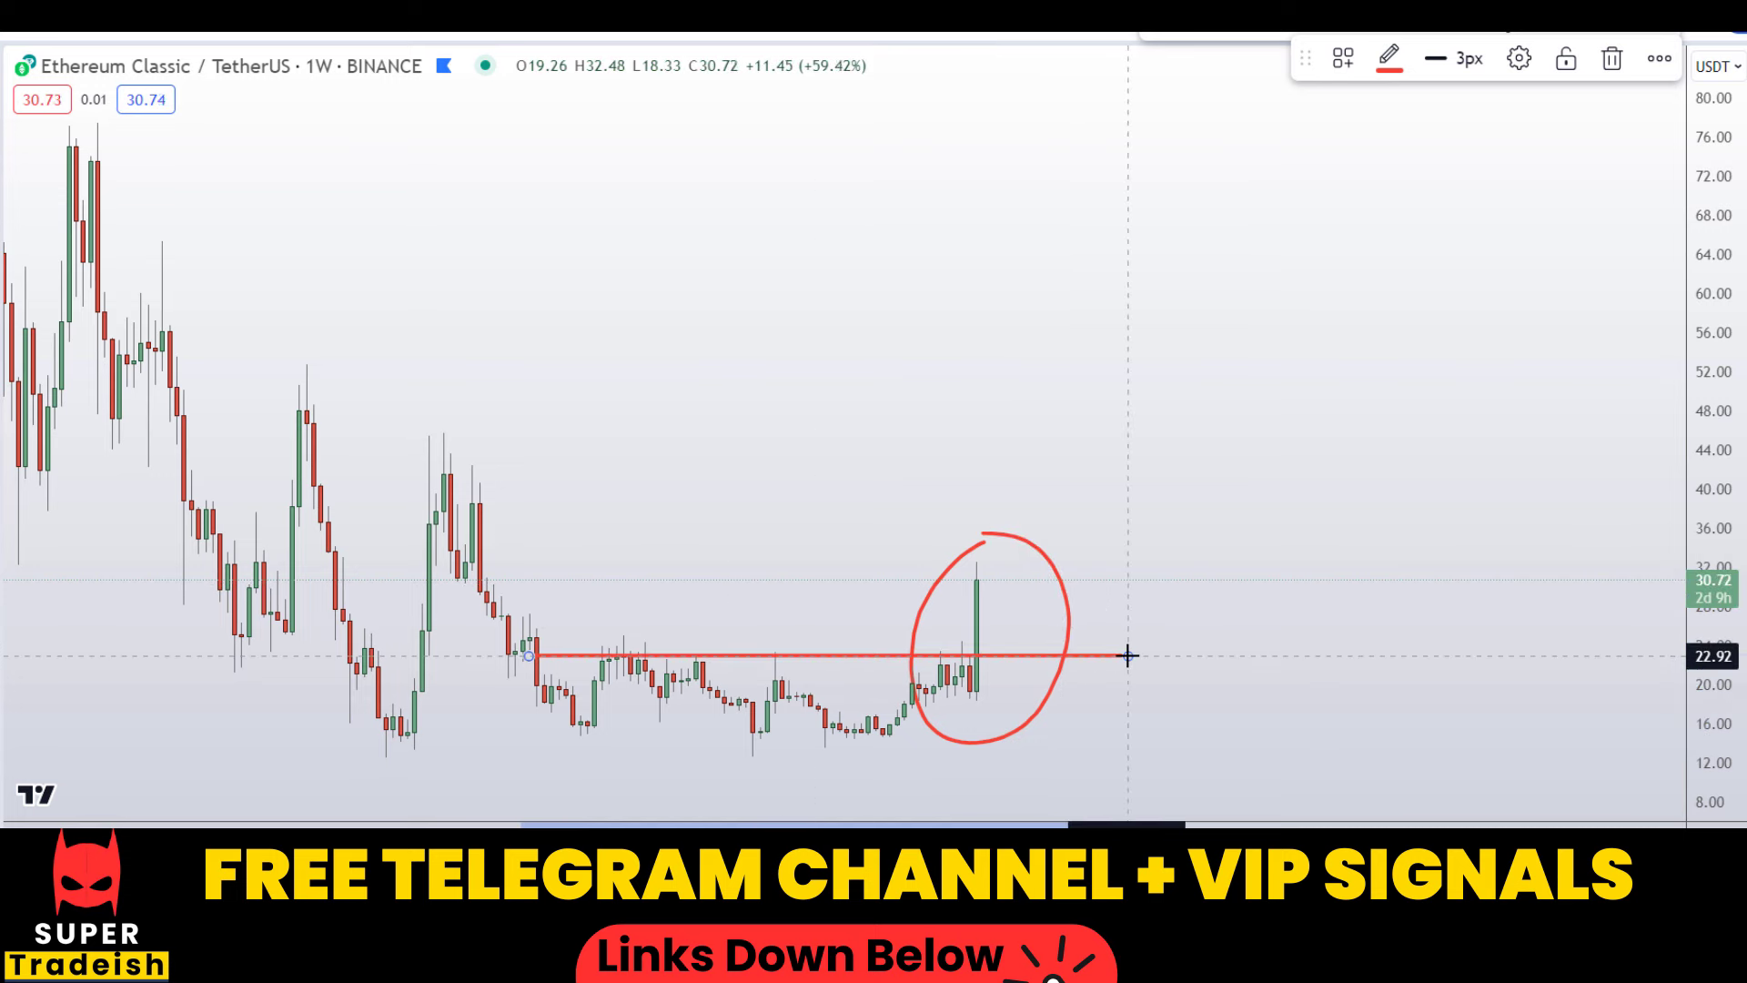
key("ctrl+z")
key("ctrl+z")
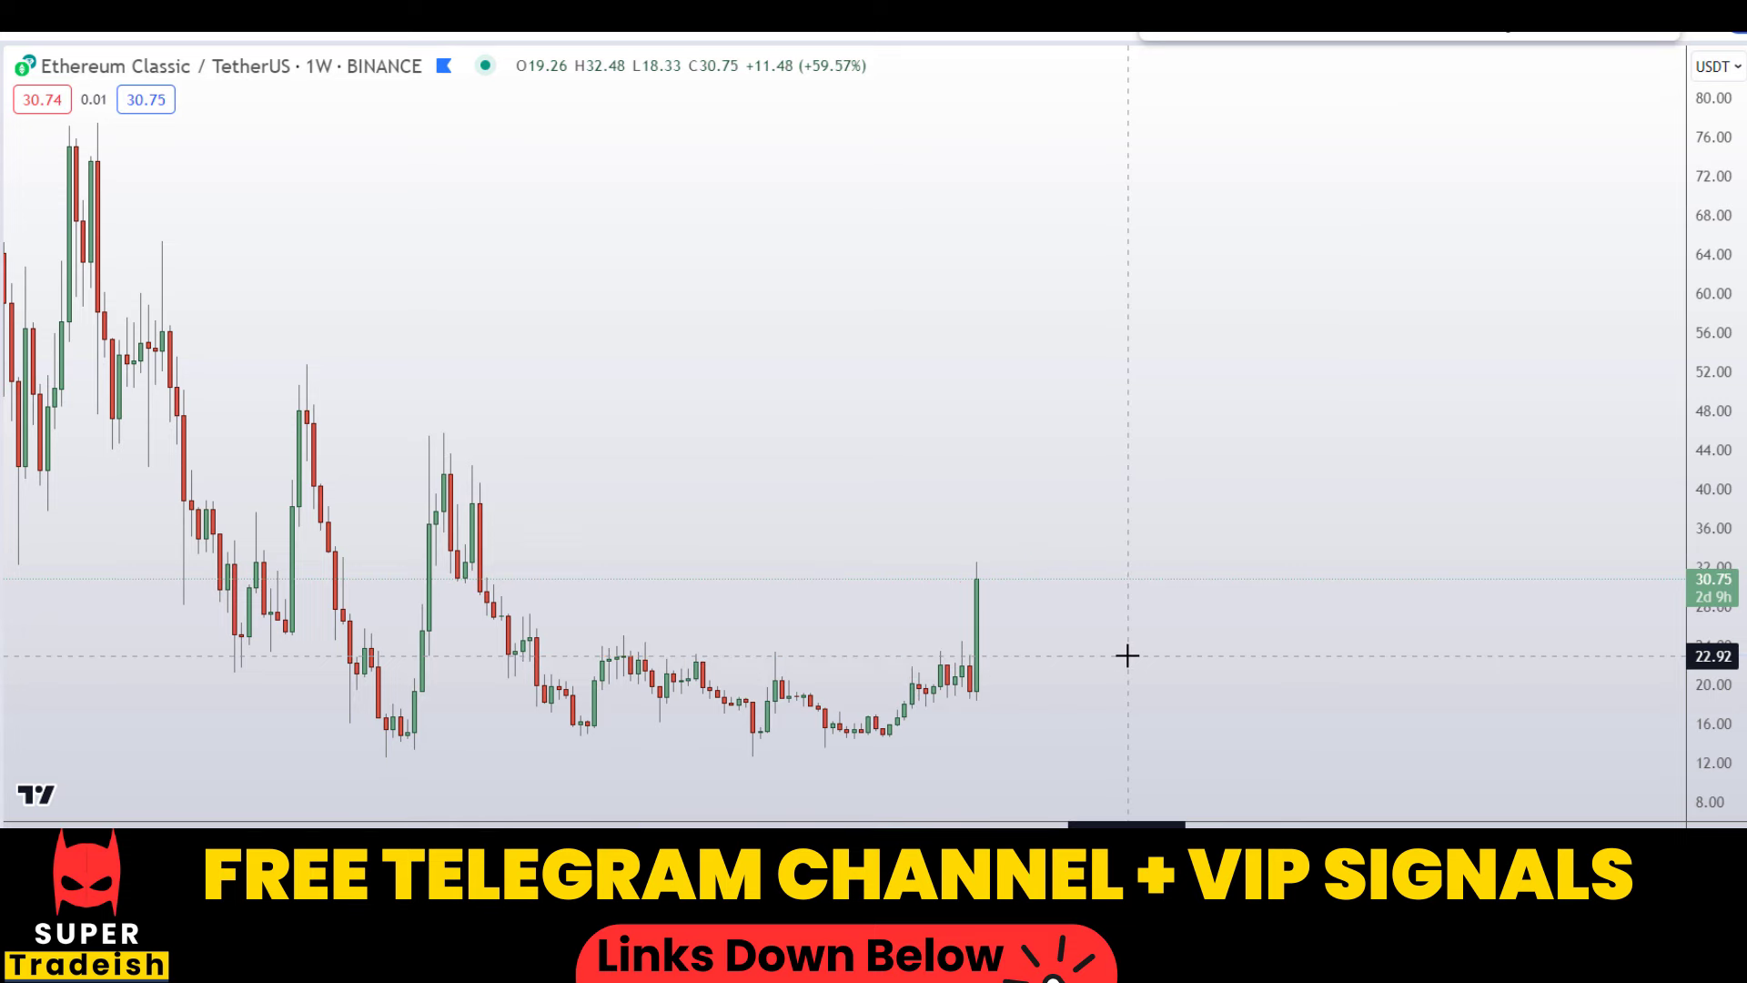
Set the Ethereum Classic chart back to the daily timeframe
left_click(424, 24)
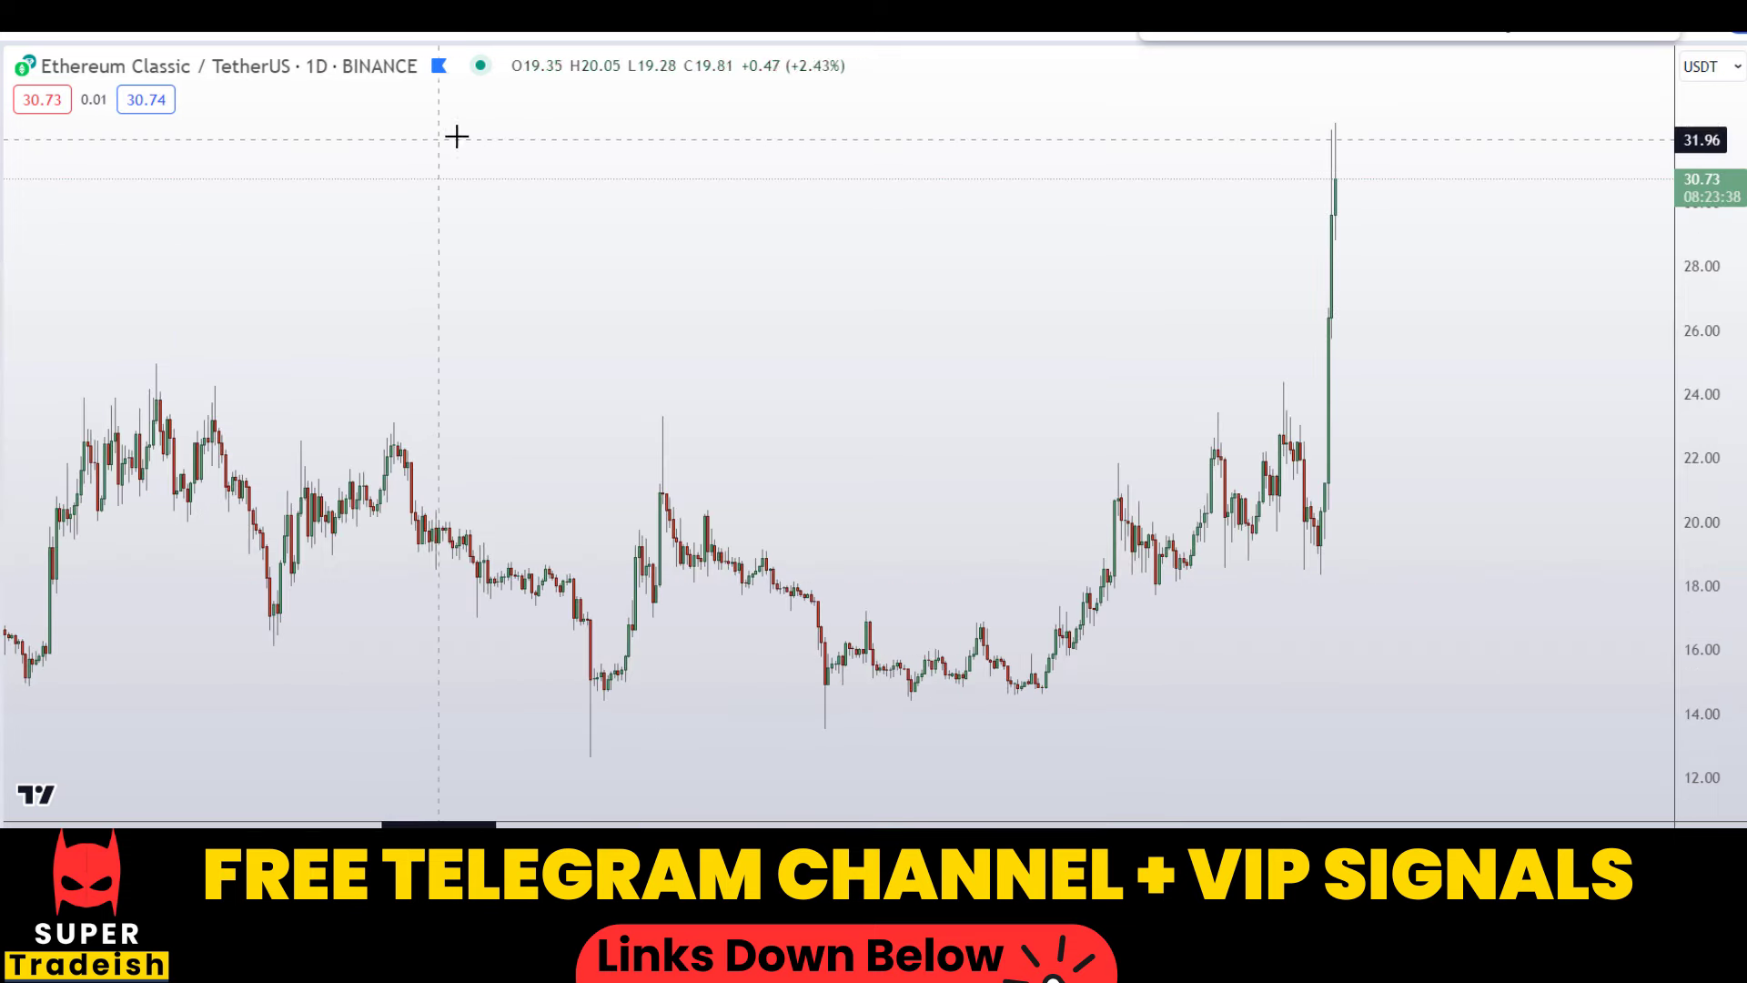
scroll(784, 203, "down", 4)
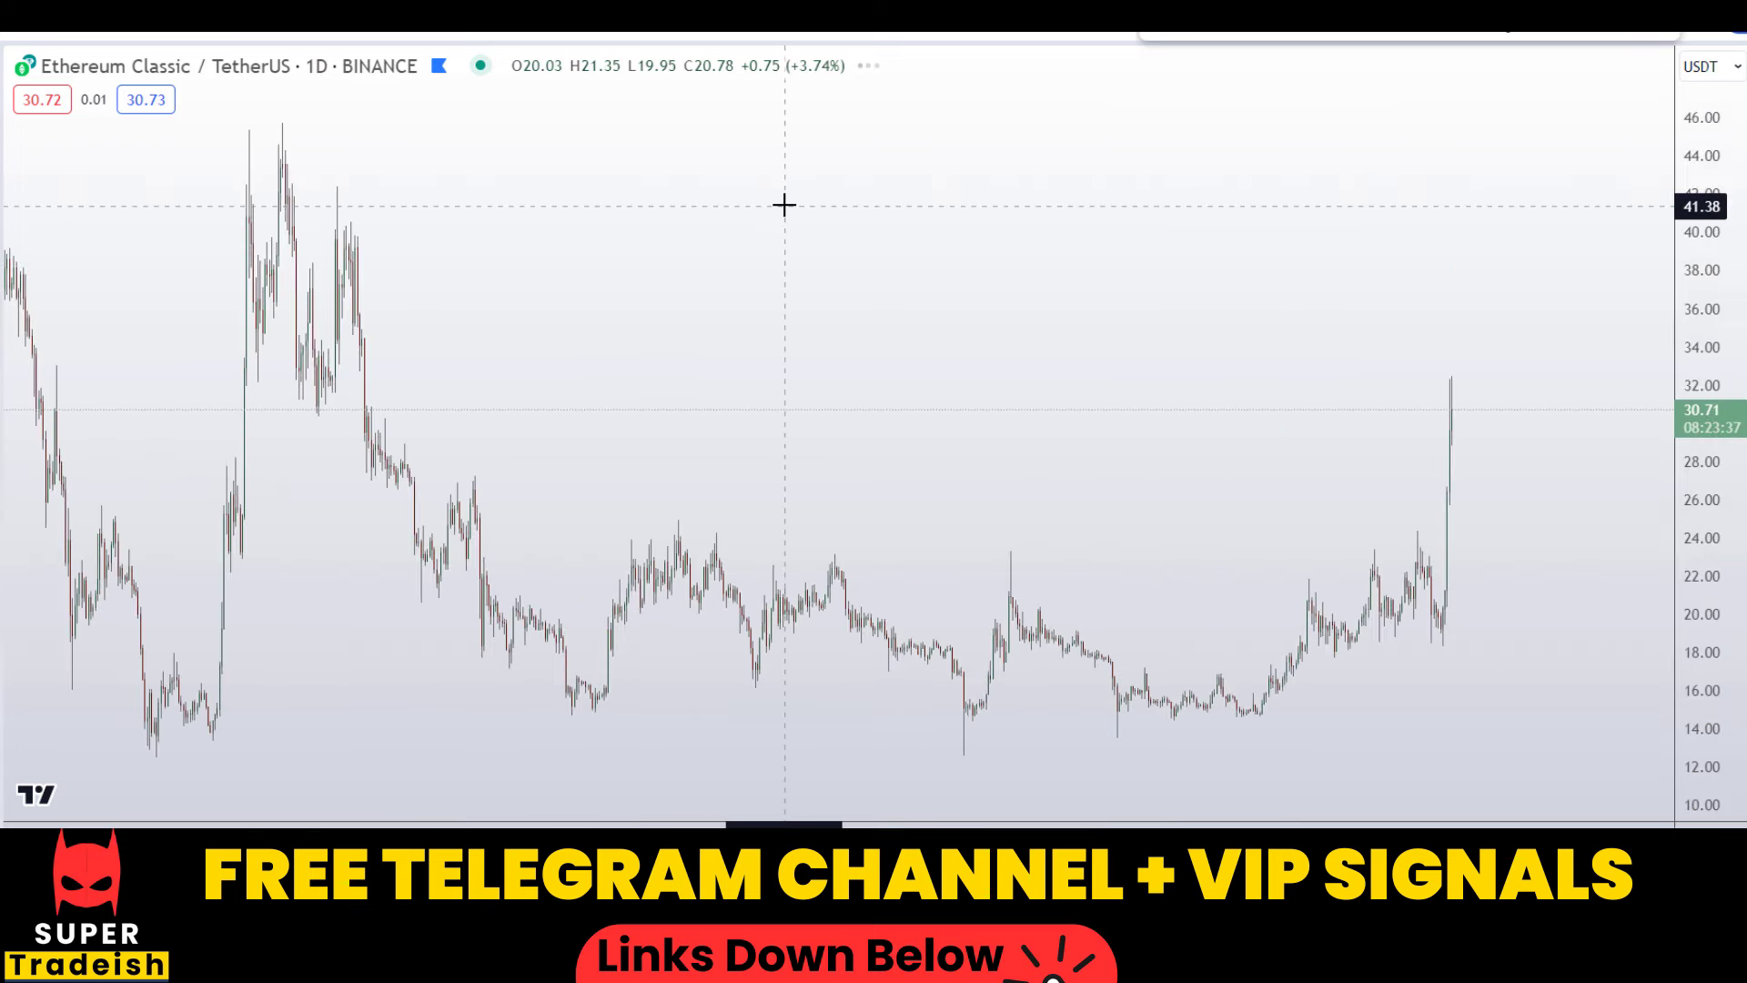
scroll(784, 203, "up", 6)
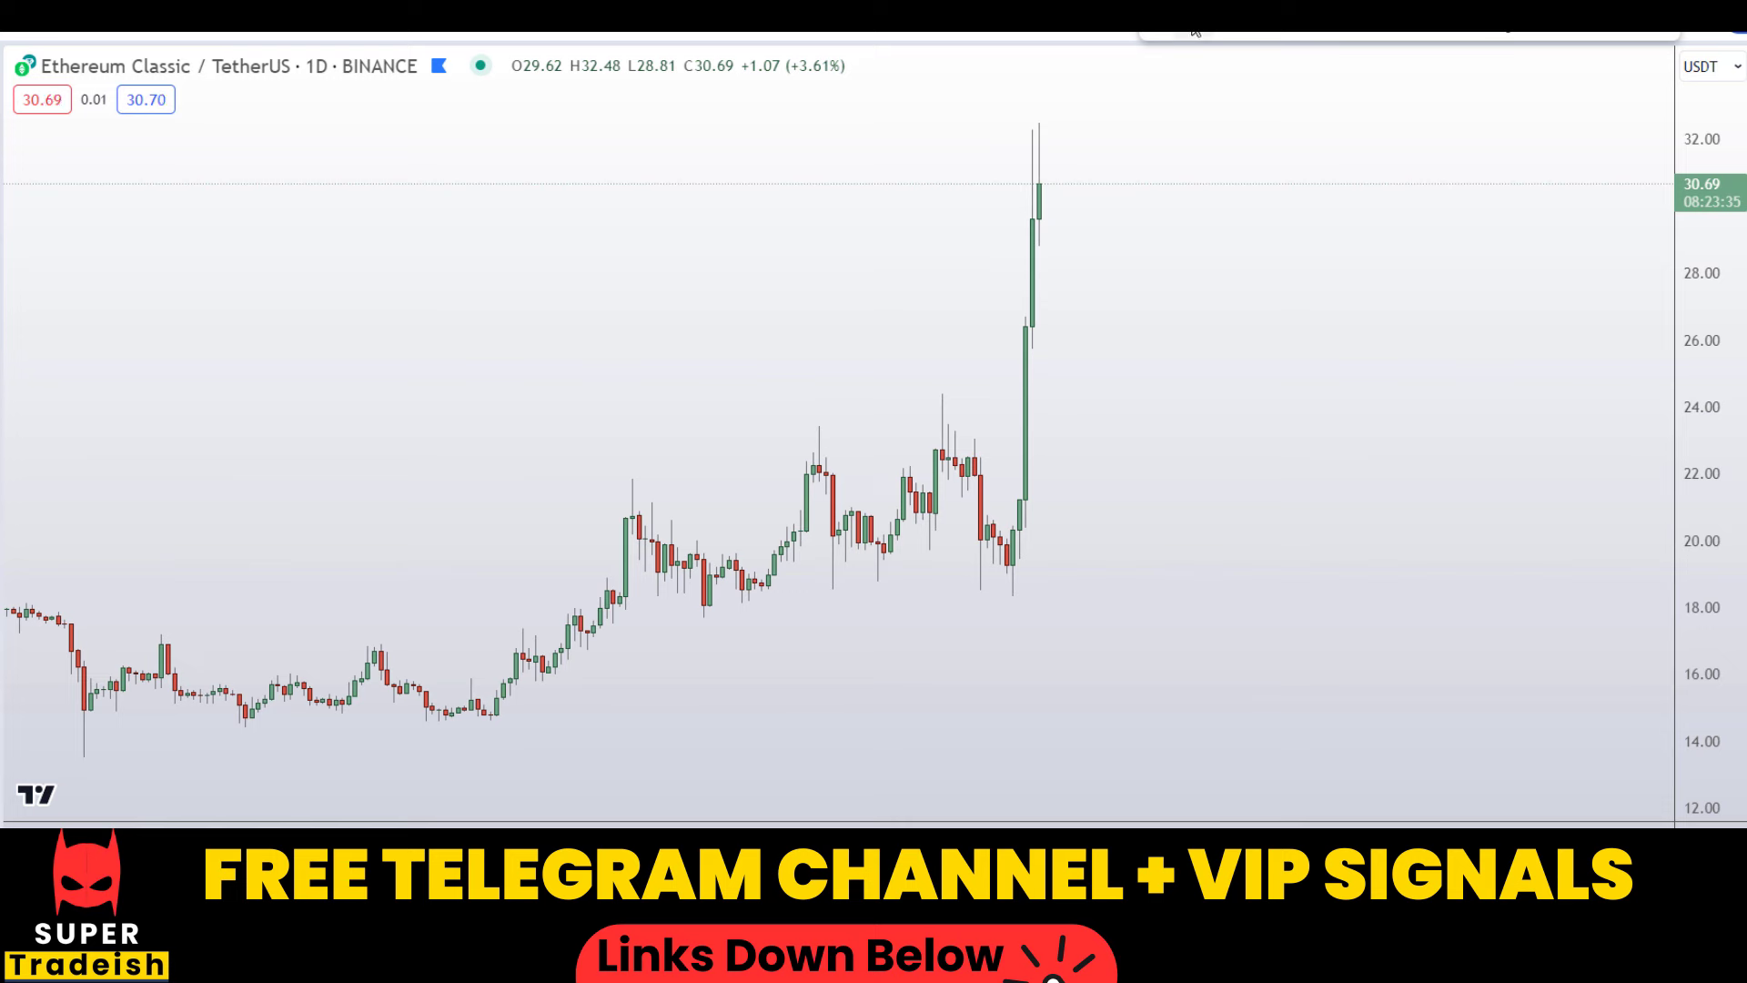
Brush a cross on the daily peak and a path of rally, sideways consolidation and renewed rise, and undo the strokes
mouse_move(992, 193)
left_mouse_down()
mouse_move(1047, 144)
mouse_move(1071, 186)
left_mouse_up()
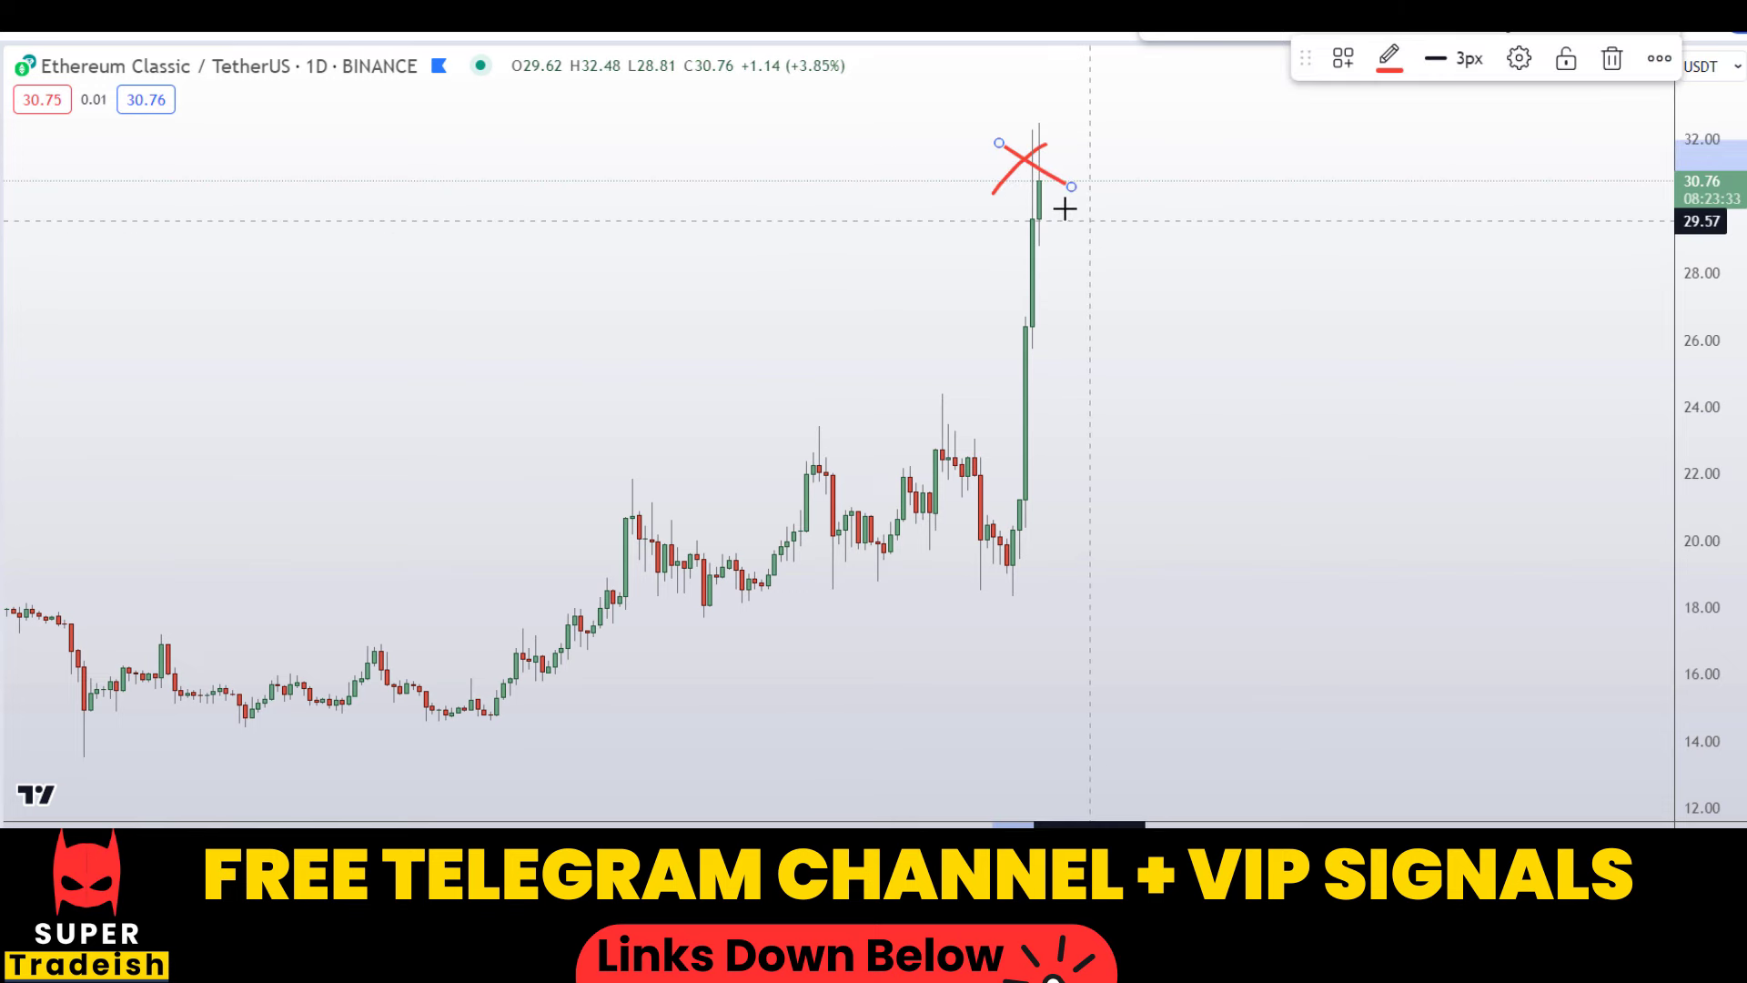
mouse_move(1000, 596)
left_mouse_down()
mouse_move(1047, 136)
mouse_move(1076, 258)
mouse_move(1209, 219)
mouse_move(1278, 236)
mouse_move(1327, 66)
left_mouse_up()
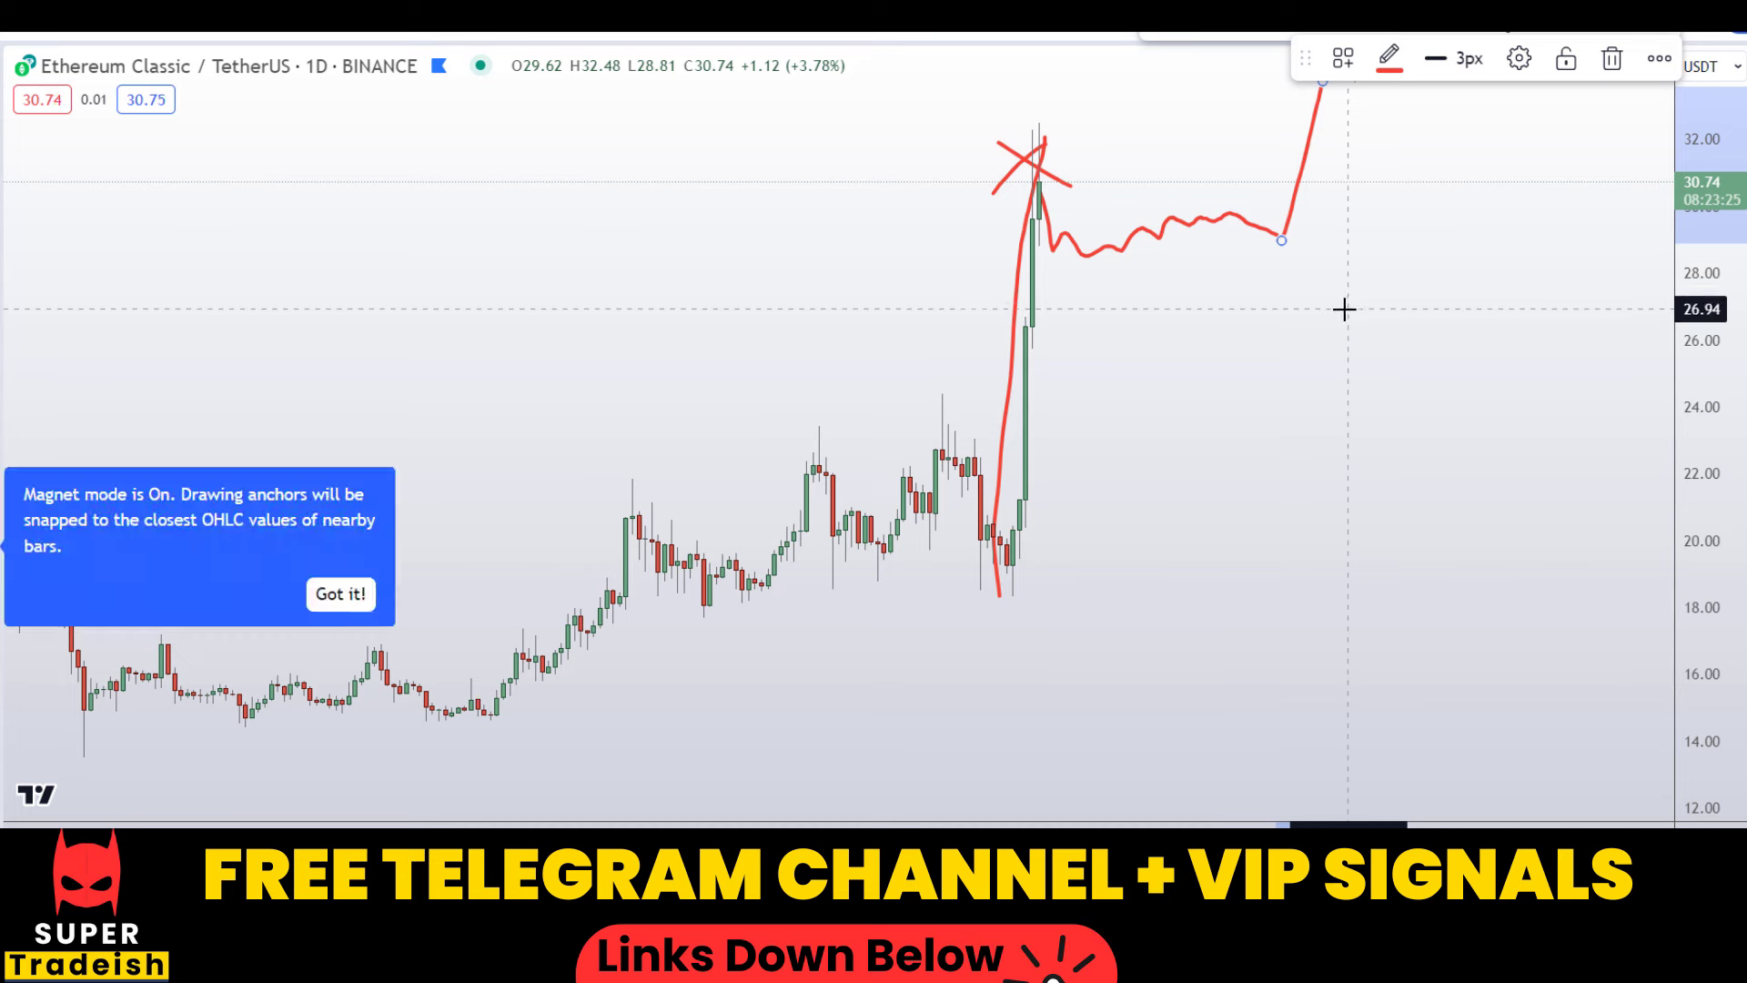
key("ctrl+z")
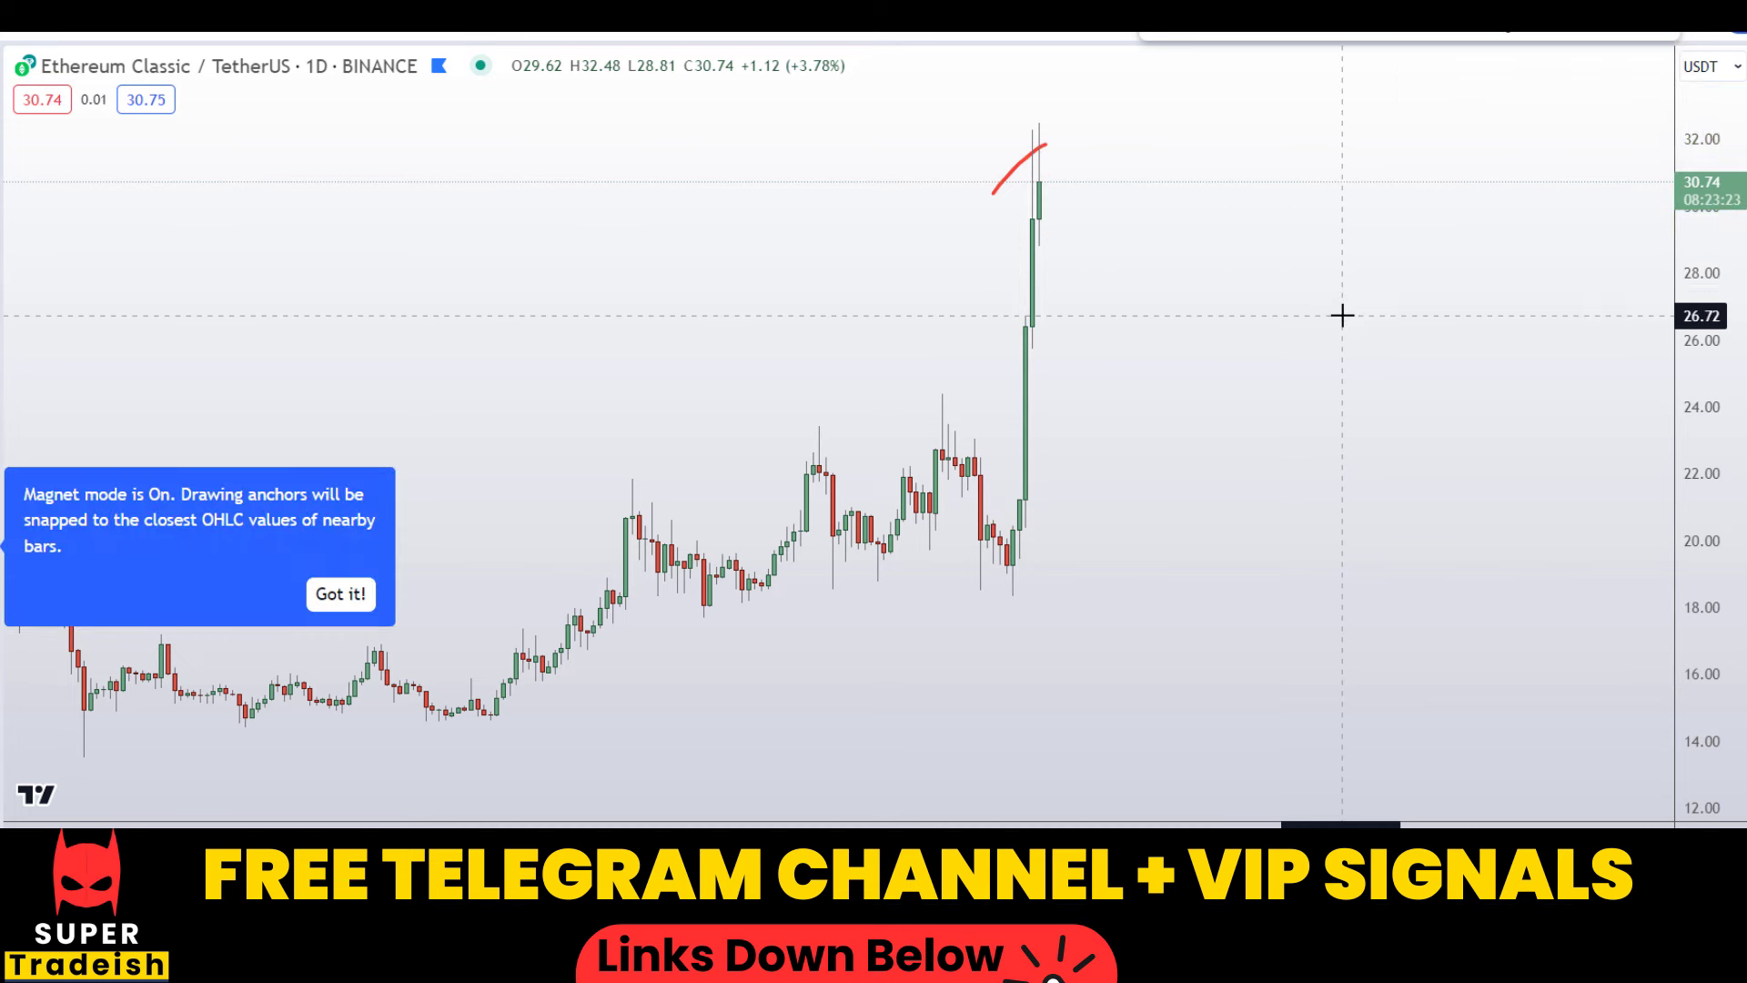
key("ctrl+z")
Place a horizontal line at 27.30 on the daily chart, at the former price reaction level
scroll(1342, 316, "down", 8)
scroll(1342, 316, "up", 3)
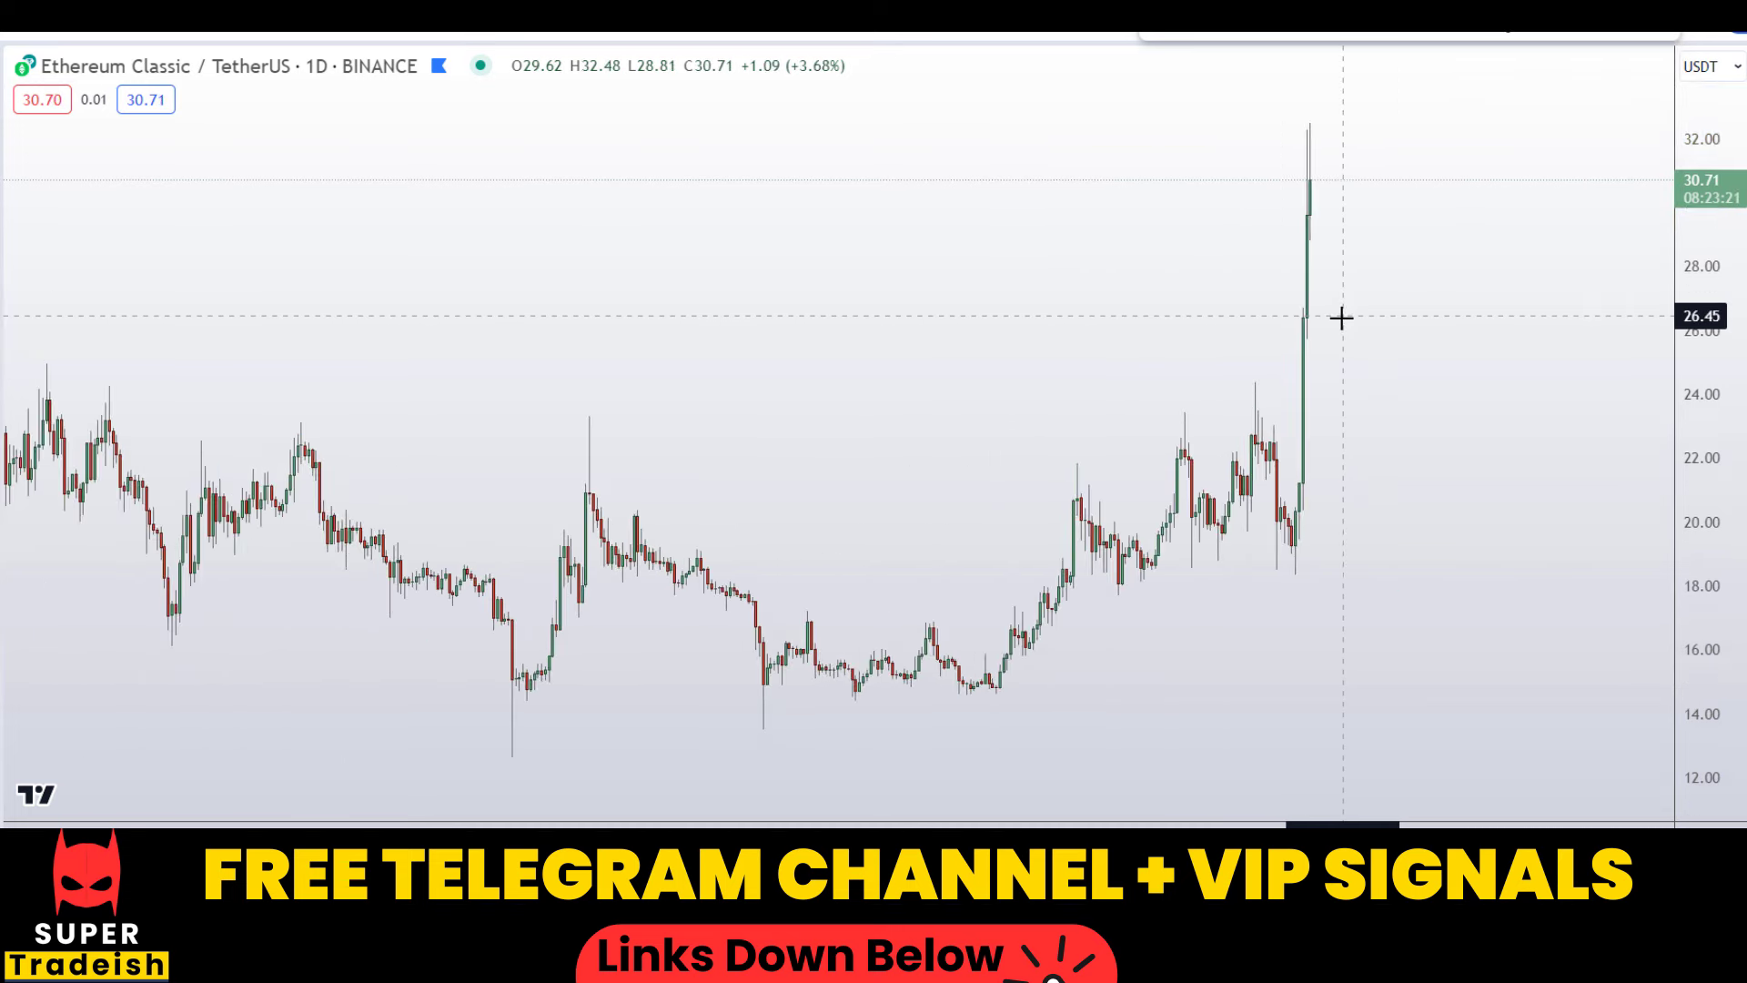
scroll(1342, 315, "down", 5)
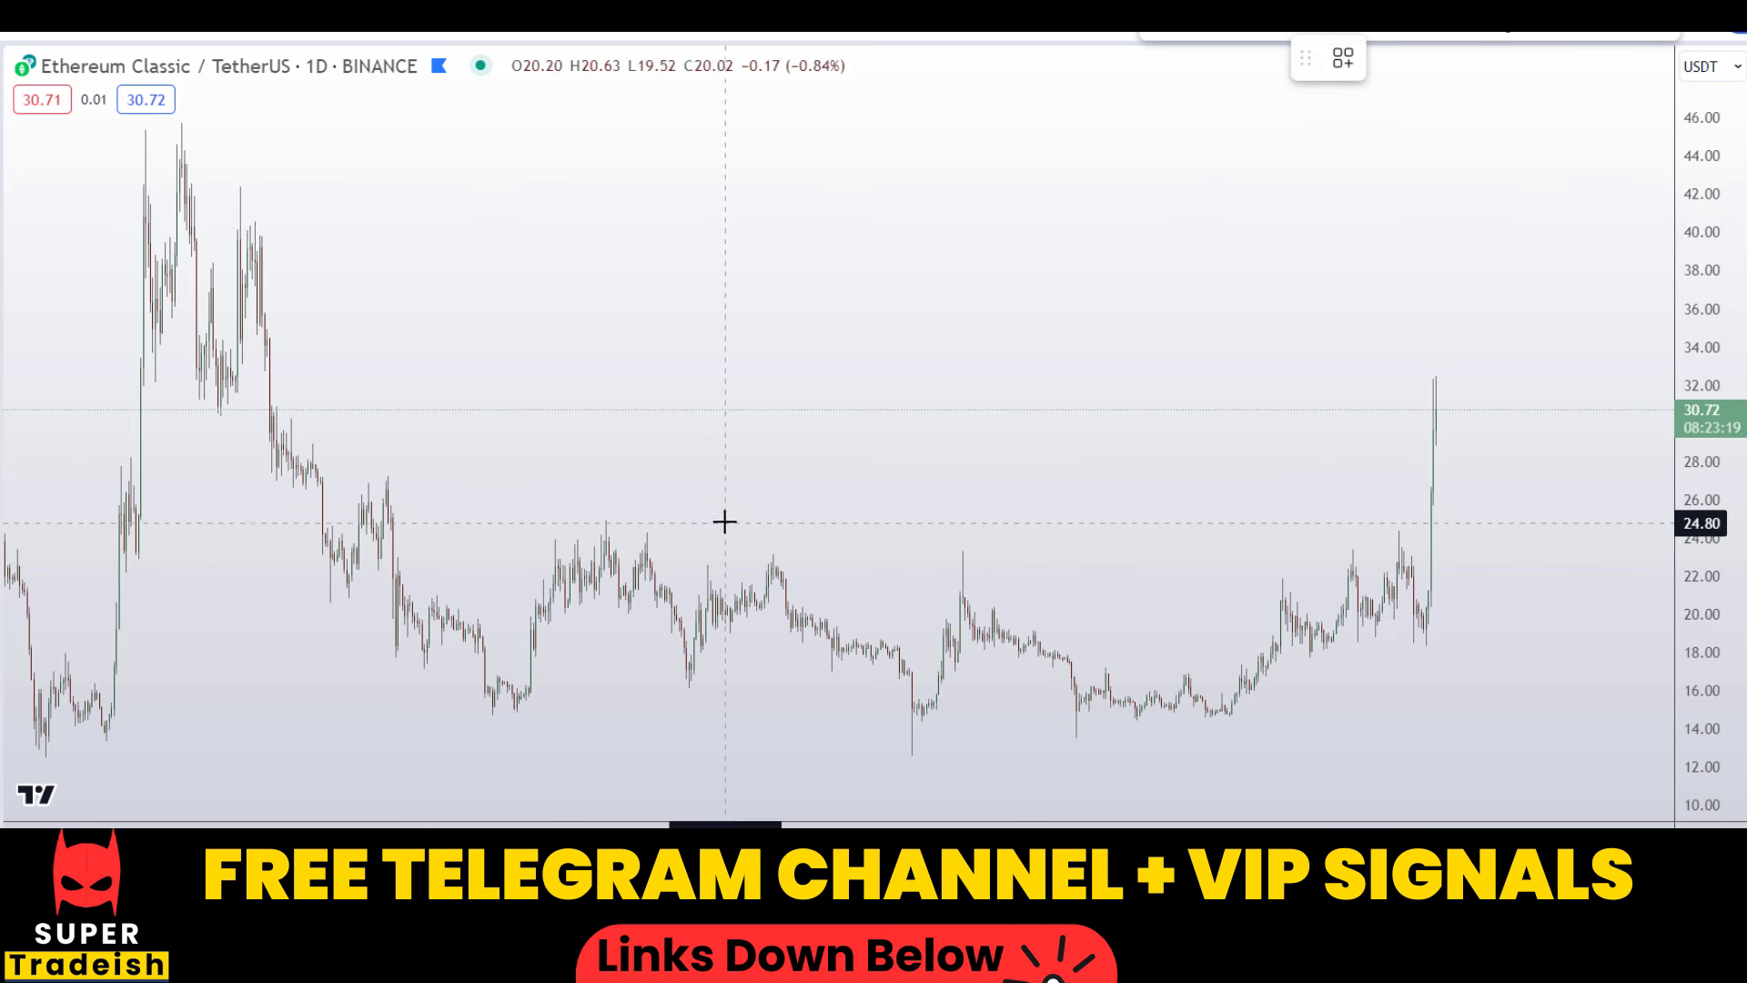
key("alt+h")
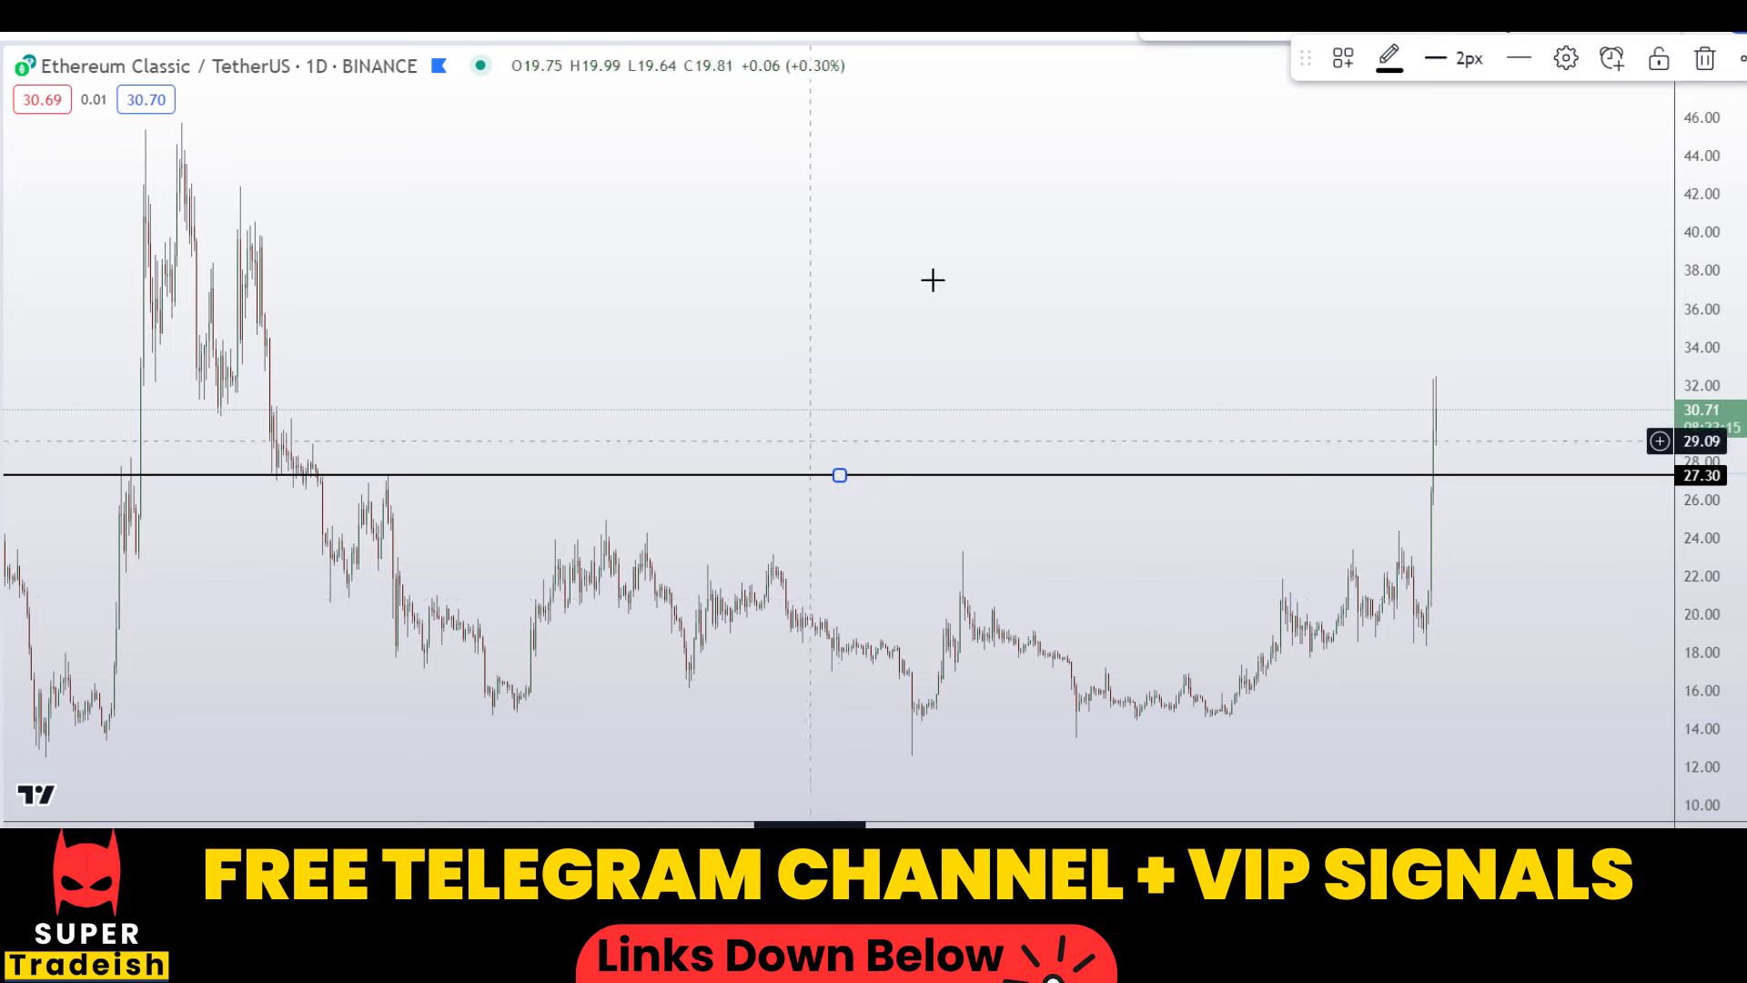
Circle two past reactions at the 27.30 line, brush a retest and bounce to about 40, and undo the brush strokes
left_click(1219, 23)
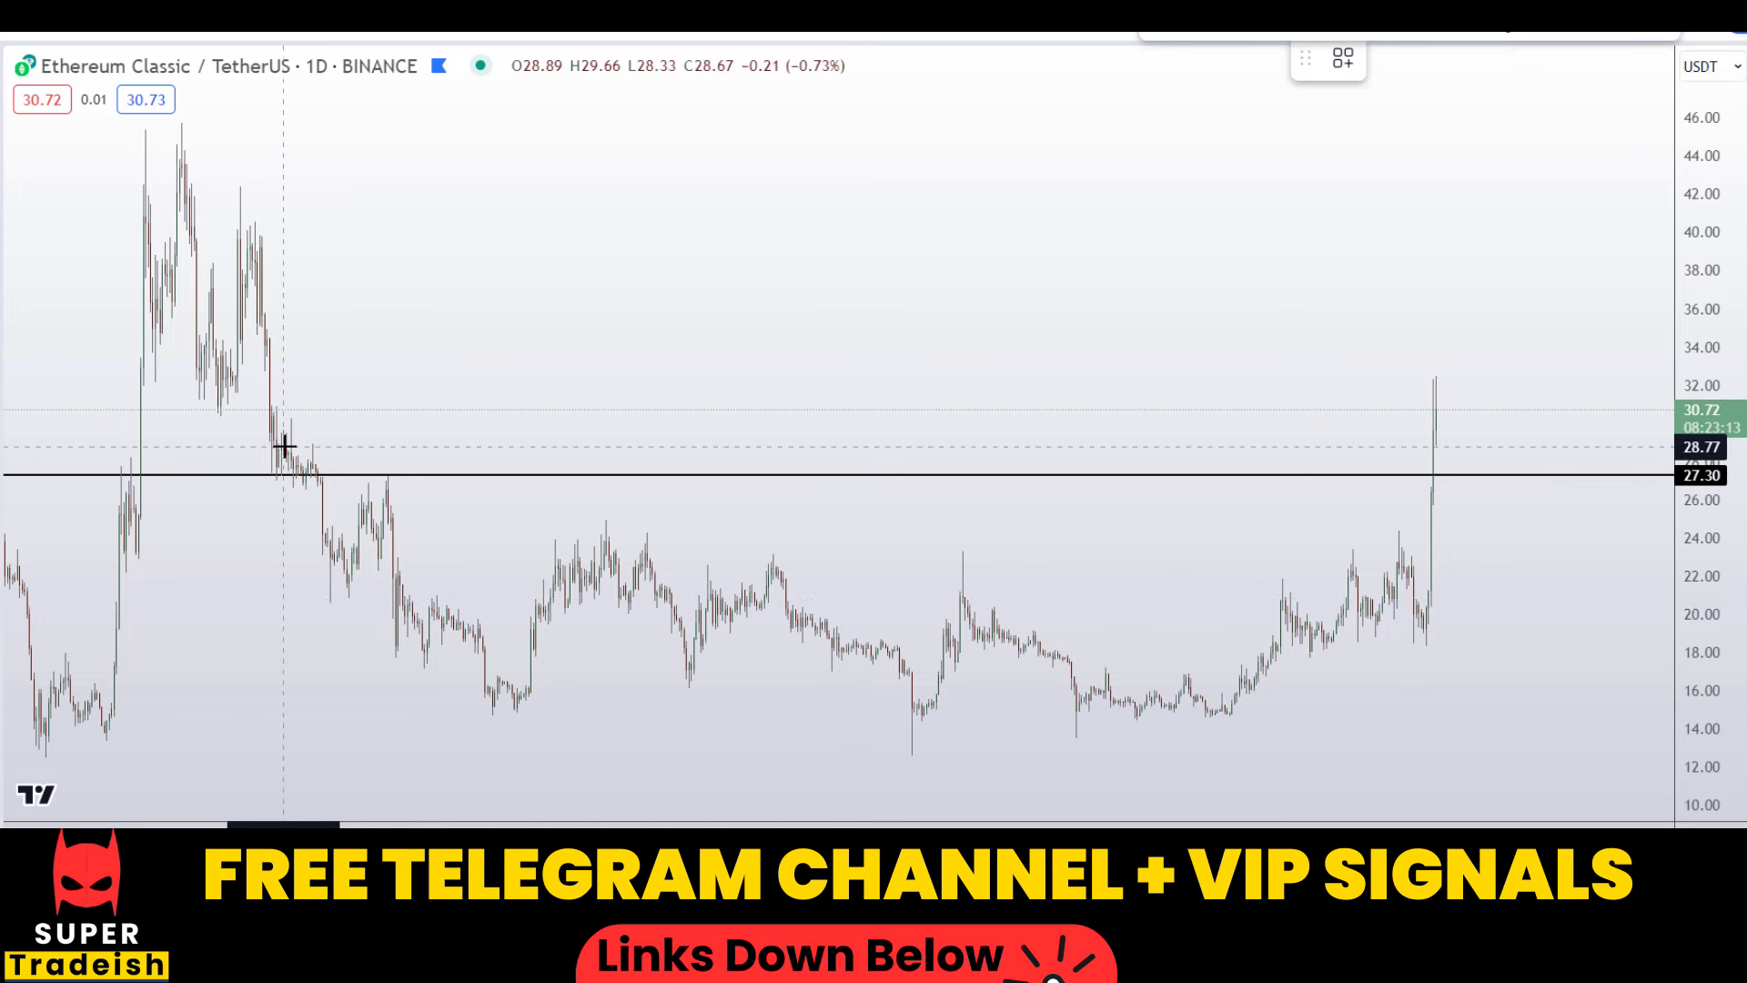
mouse_move(273, 434)
left_mouse_down()
mouse_move(285, 507)
mouse_move(312, 446)
mouse_move(347, 495)
mouse_move(437, 402)
mouse_move(419, 411)
left_mouse_up()
mouse_move(1436, 412)
left_mouse_down()
mouse_move(1481, 494)
mouse_move(1543, 228)
left_mouse_up()
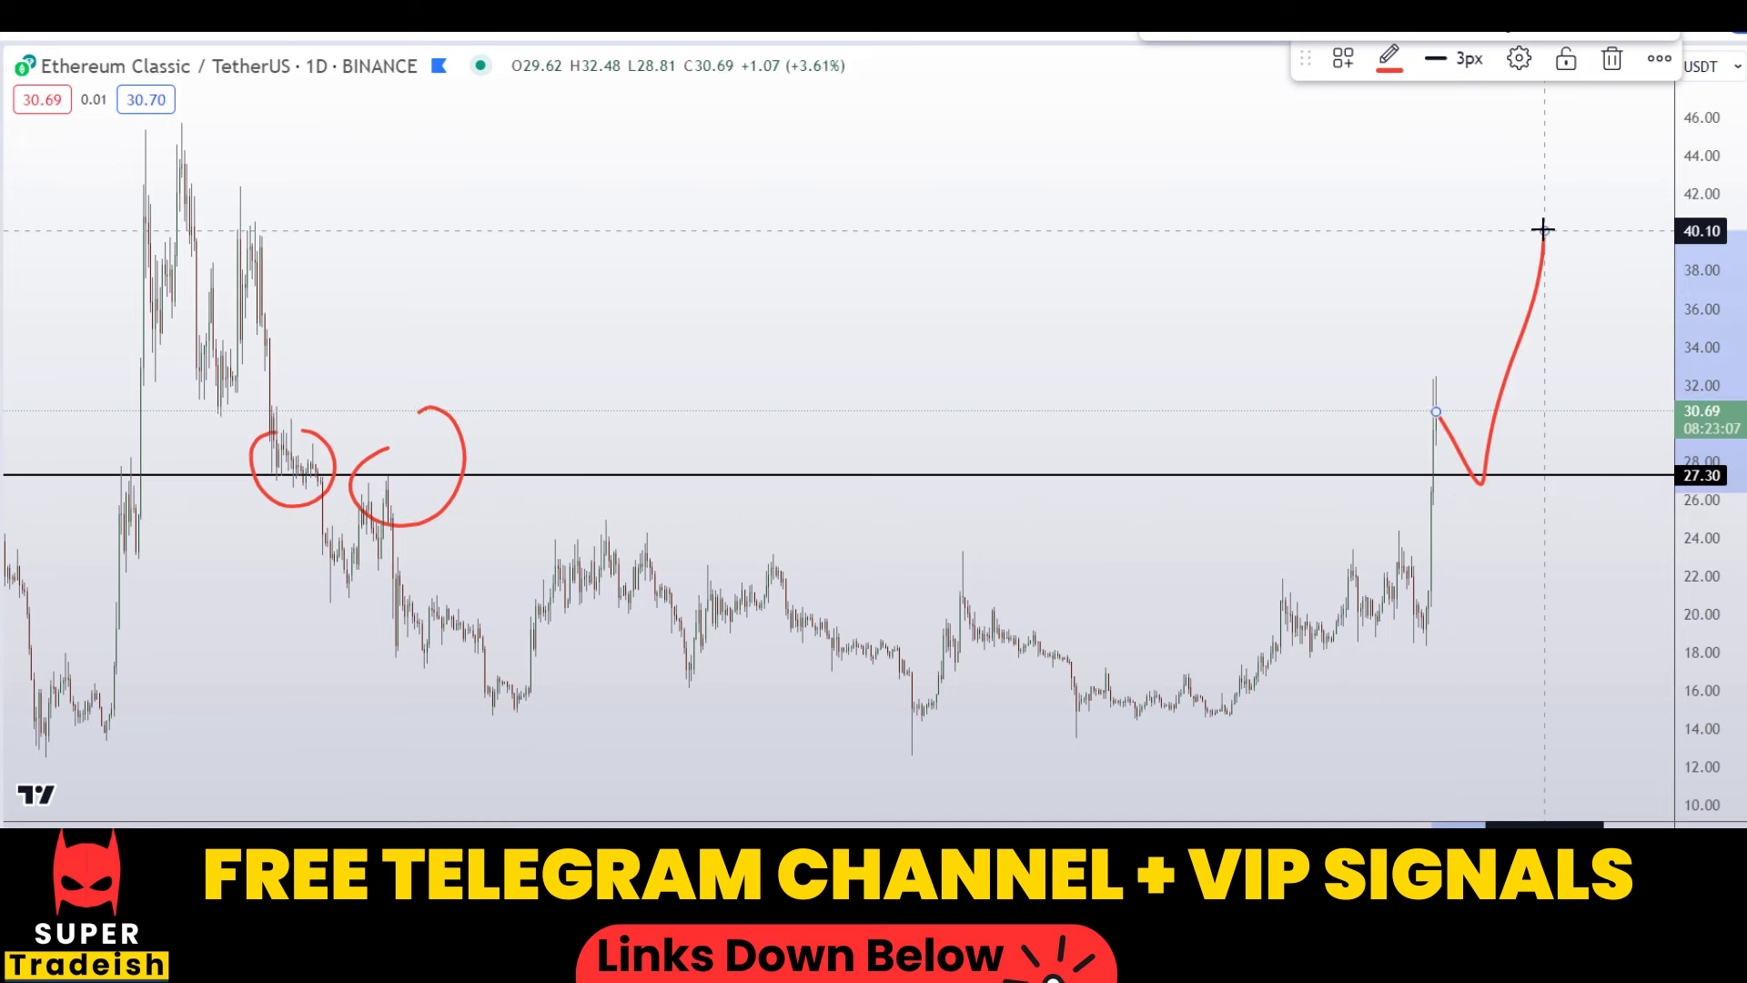
key("ctrl+z")
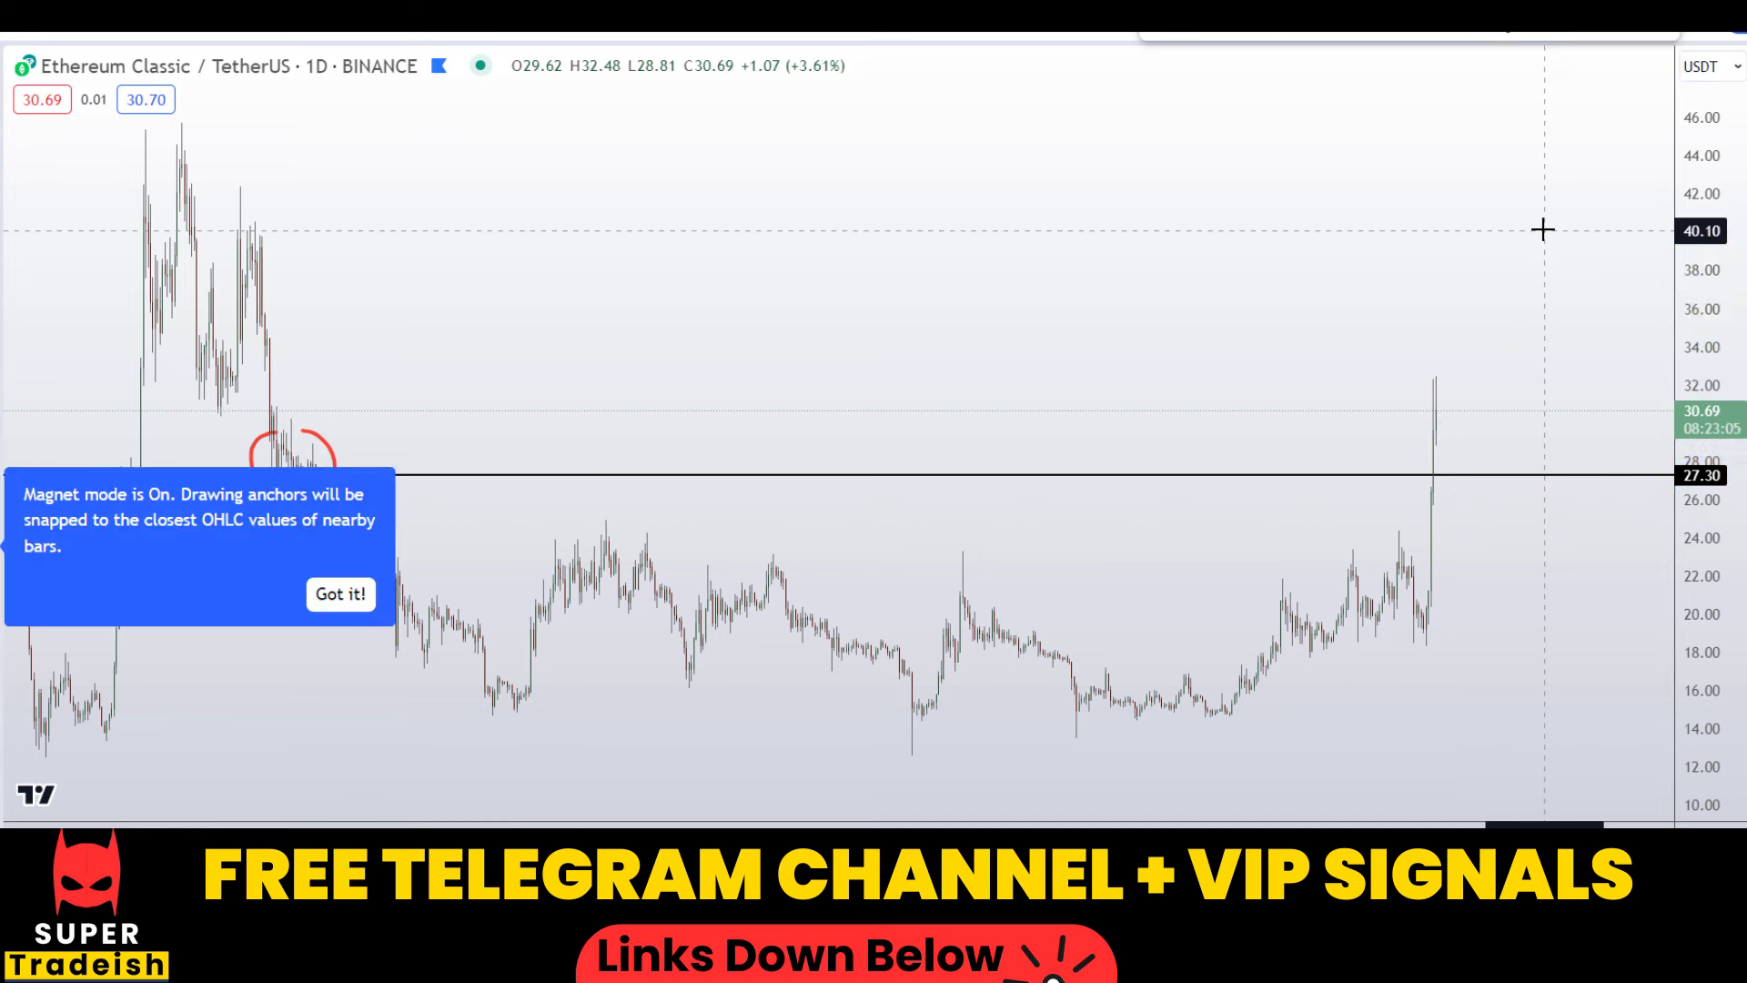
scroll(983, 411, "up", 5)
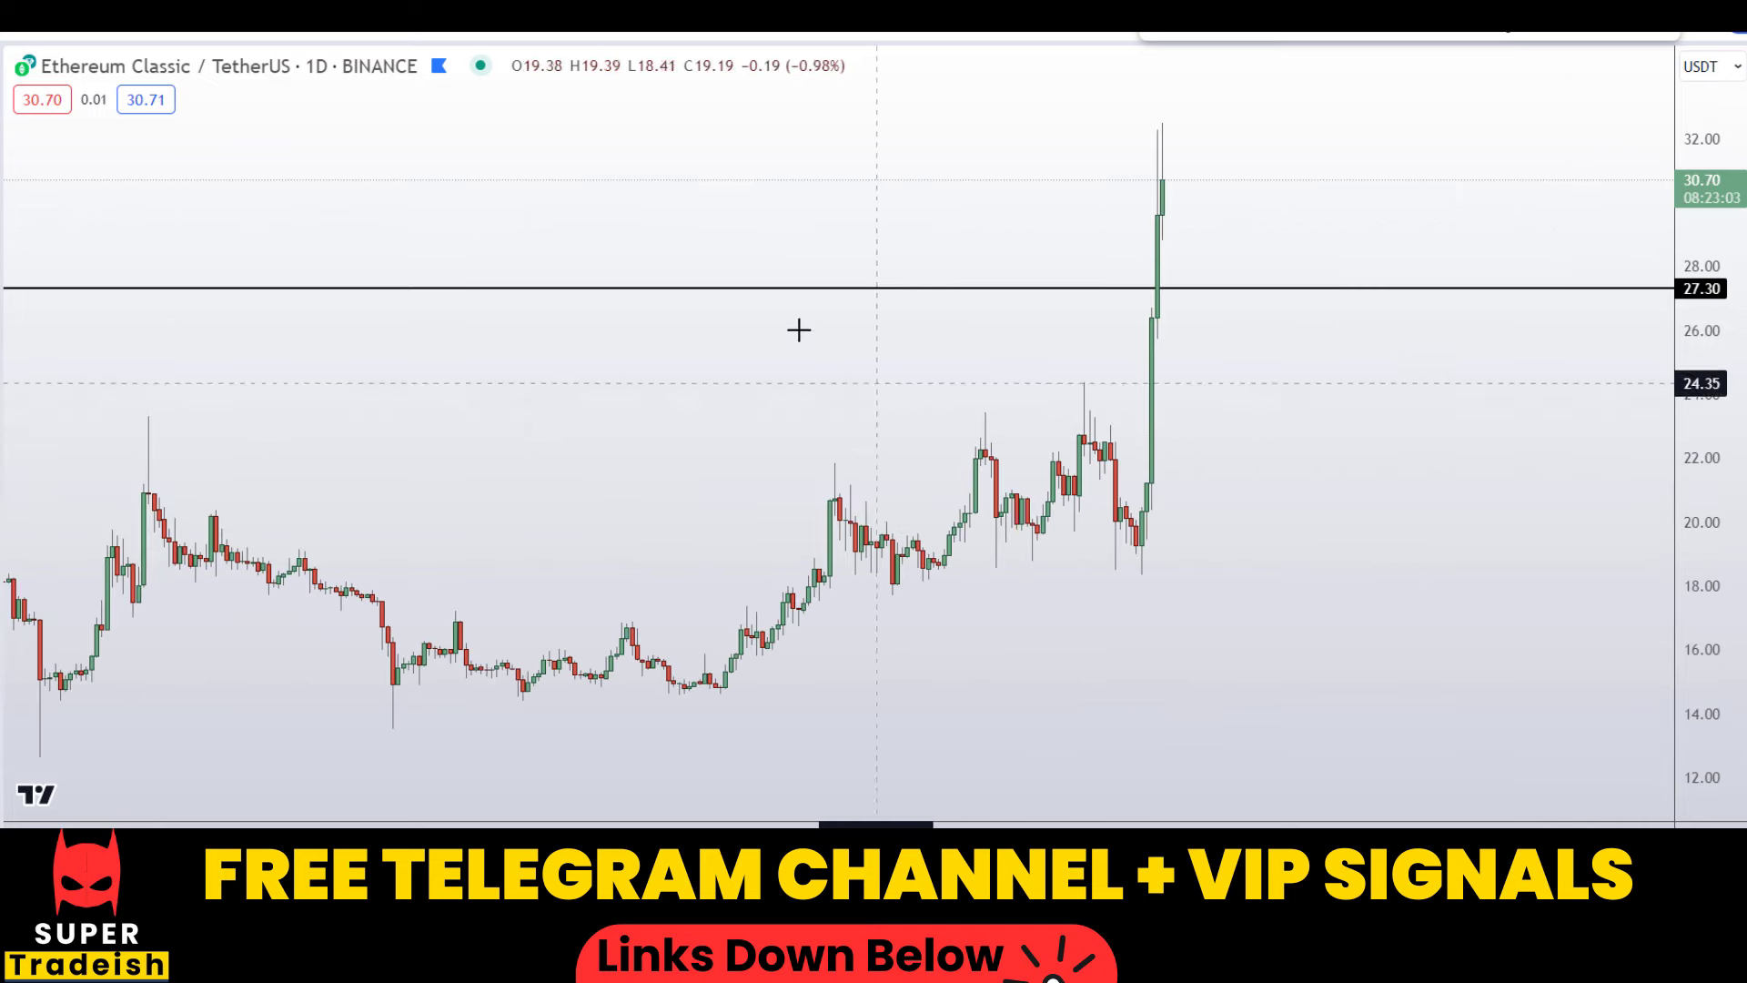
scroll(1294, 59, "down", 3)
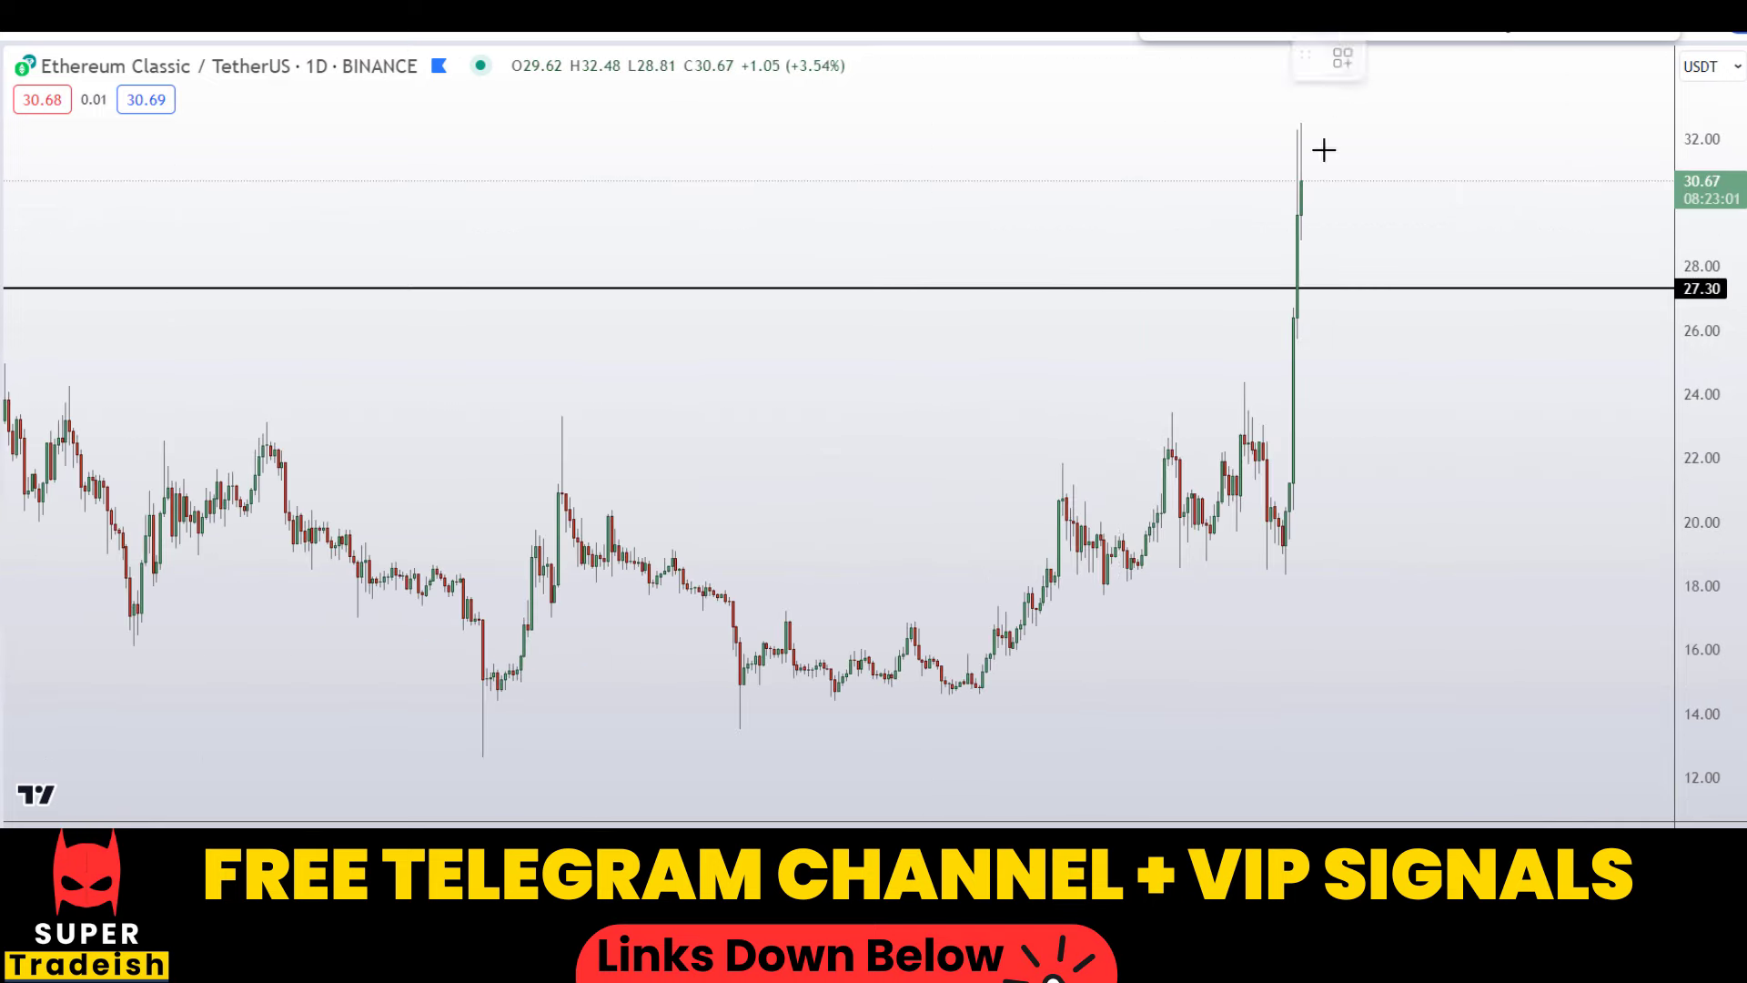
Place a horizontal line at 24.38 on the daily chart, at the swing high before the latest rally
left_click(1349, 382)
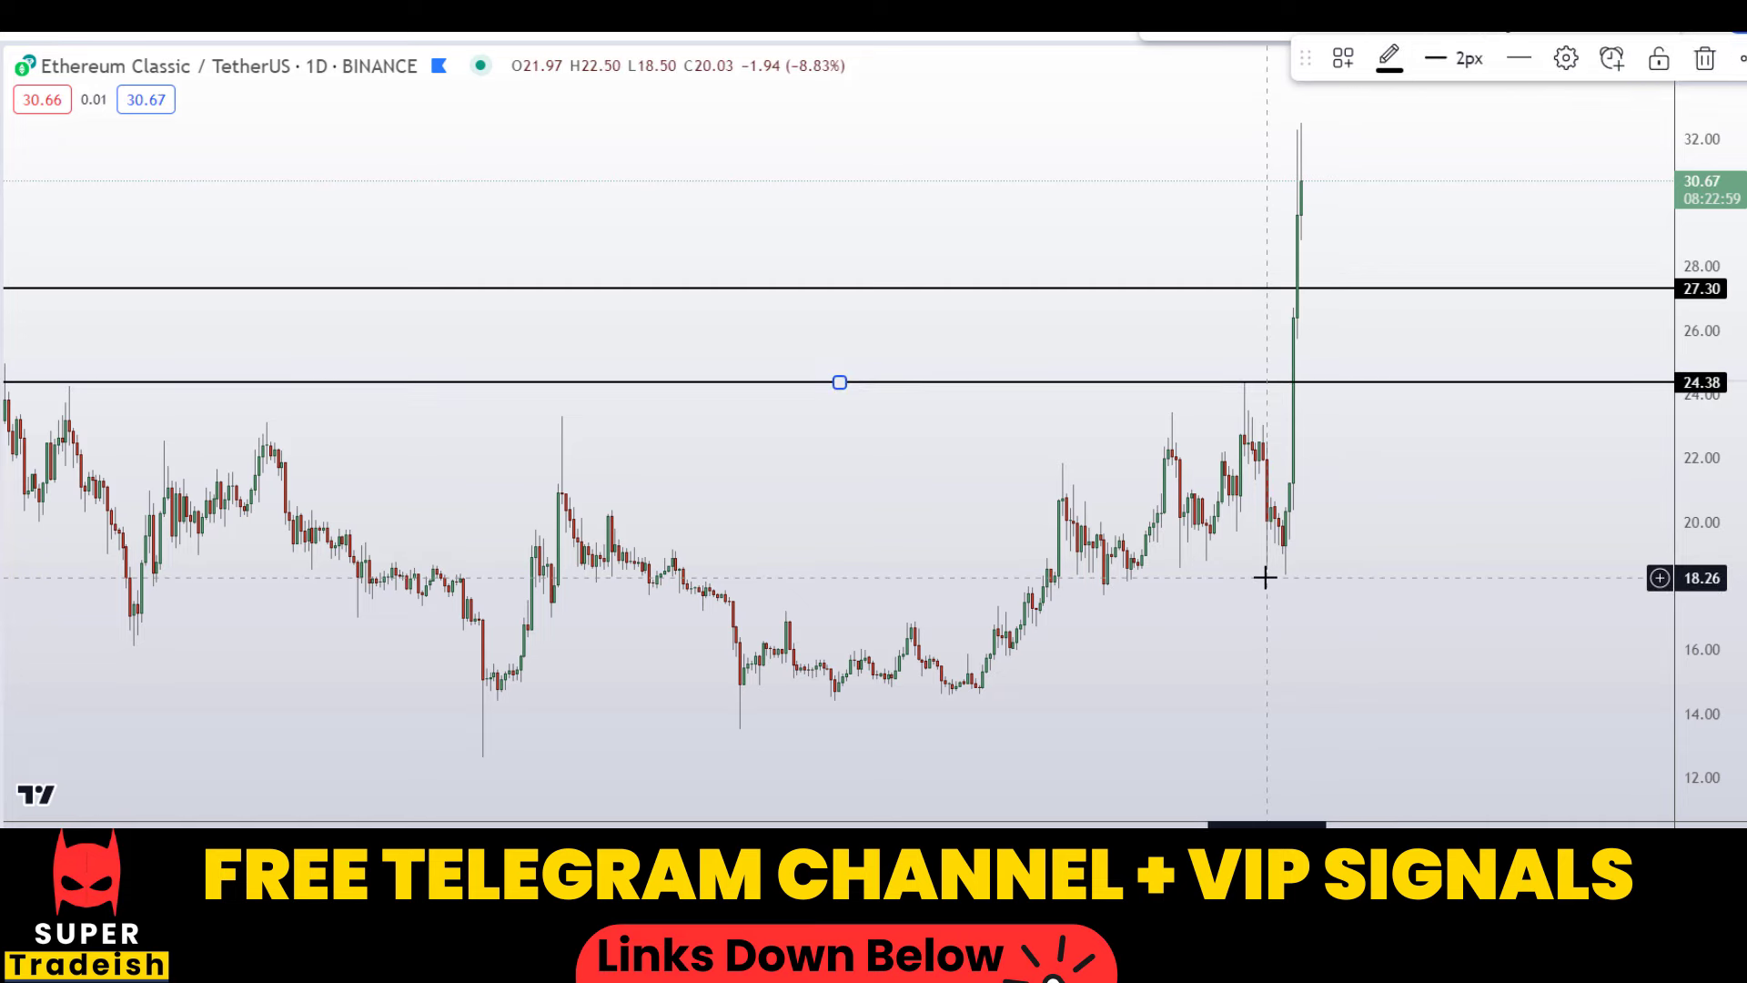
scroll(1264, 577, "down", 3)
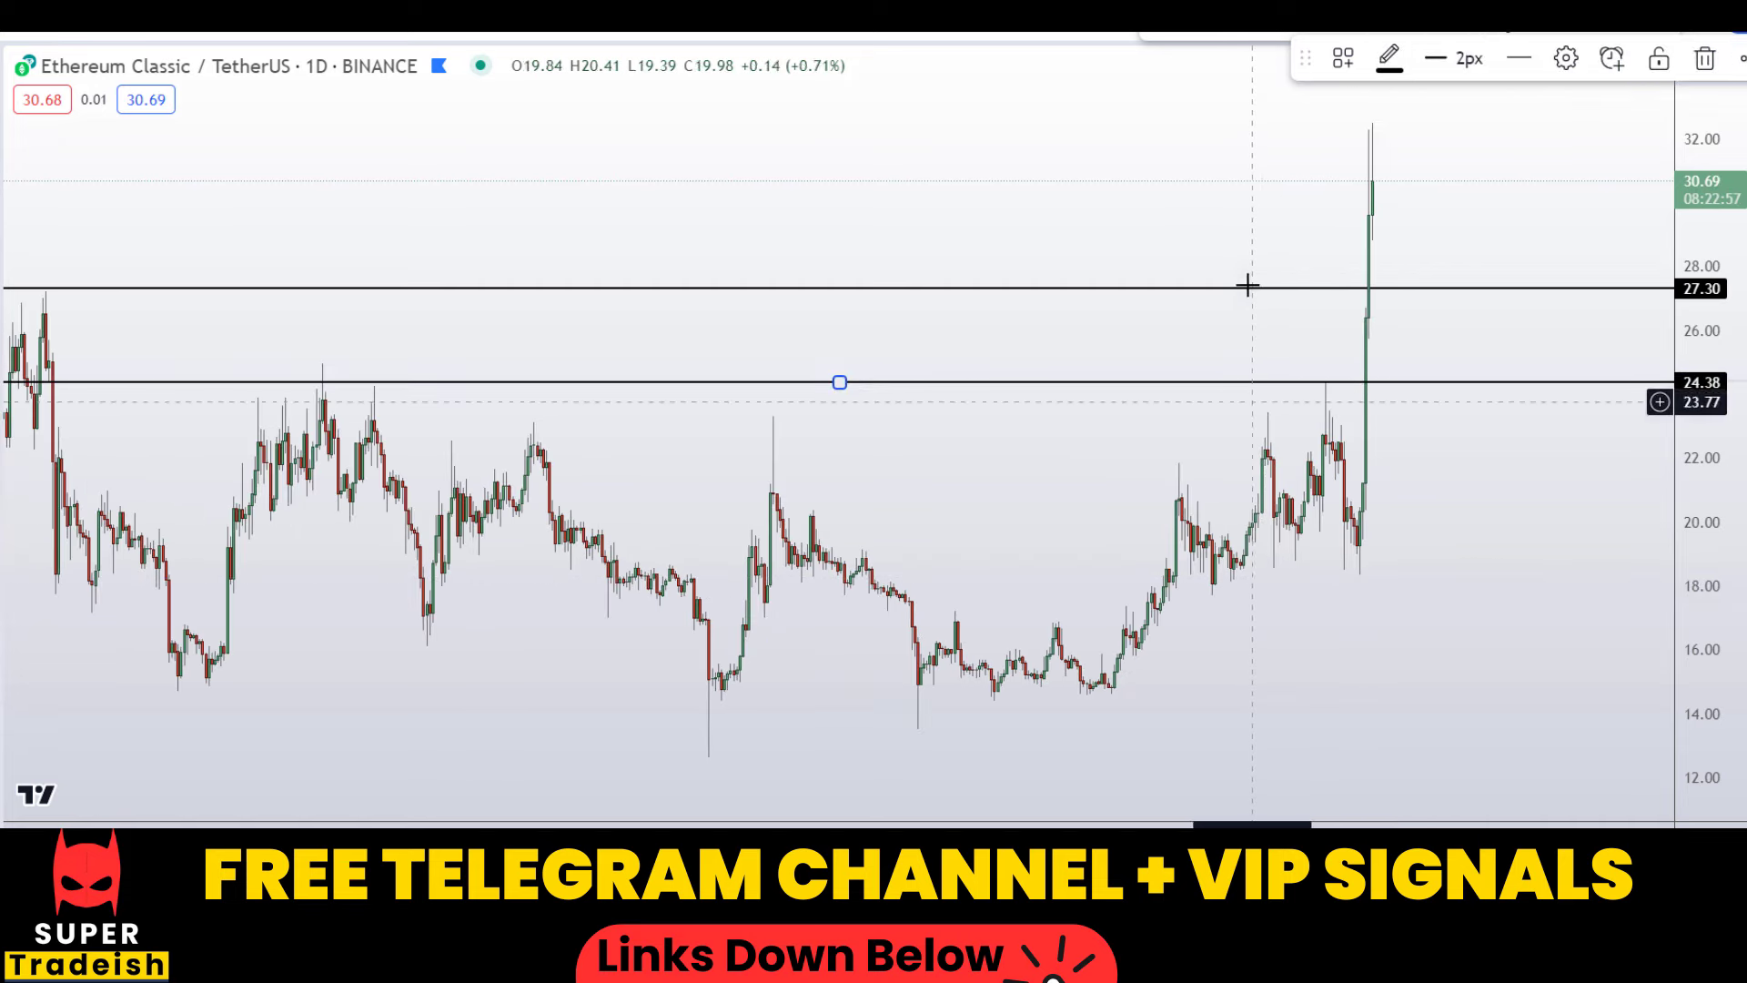
scroll(823, 300, "down", 3)
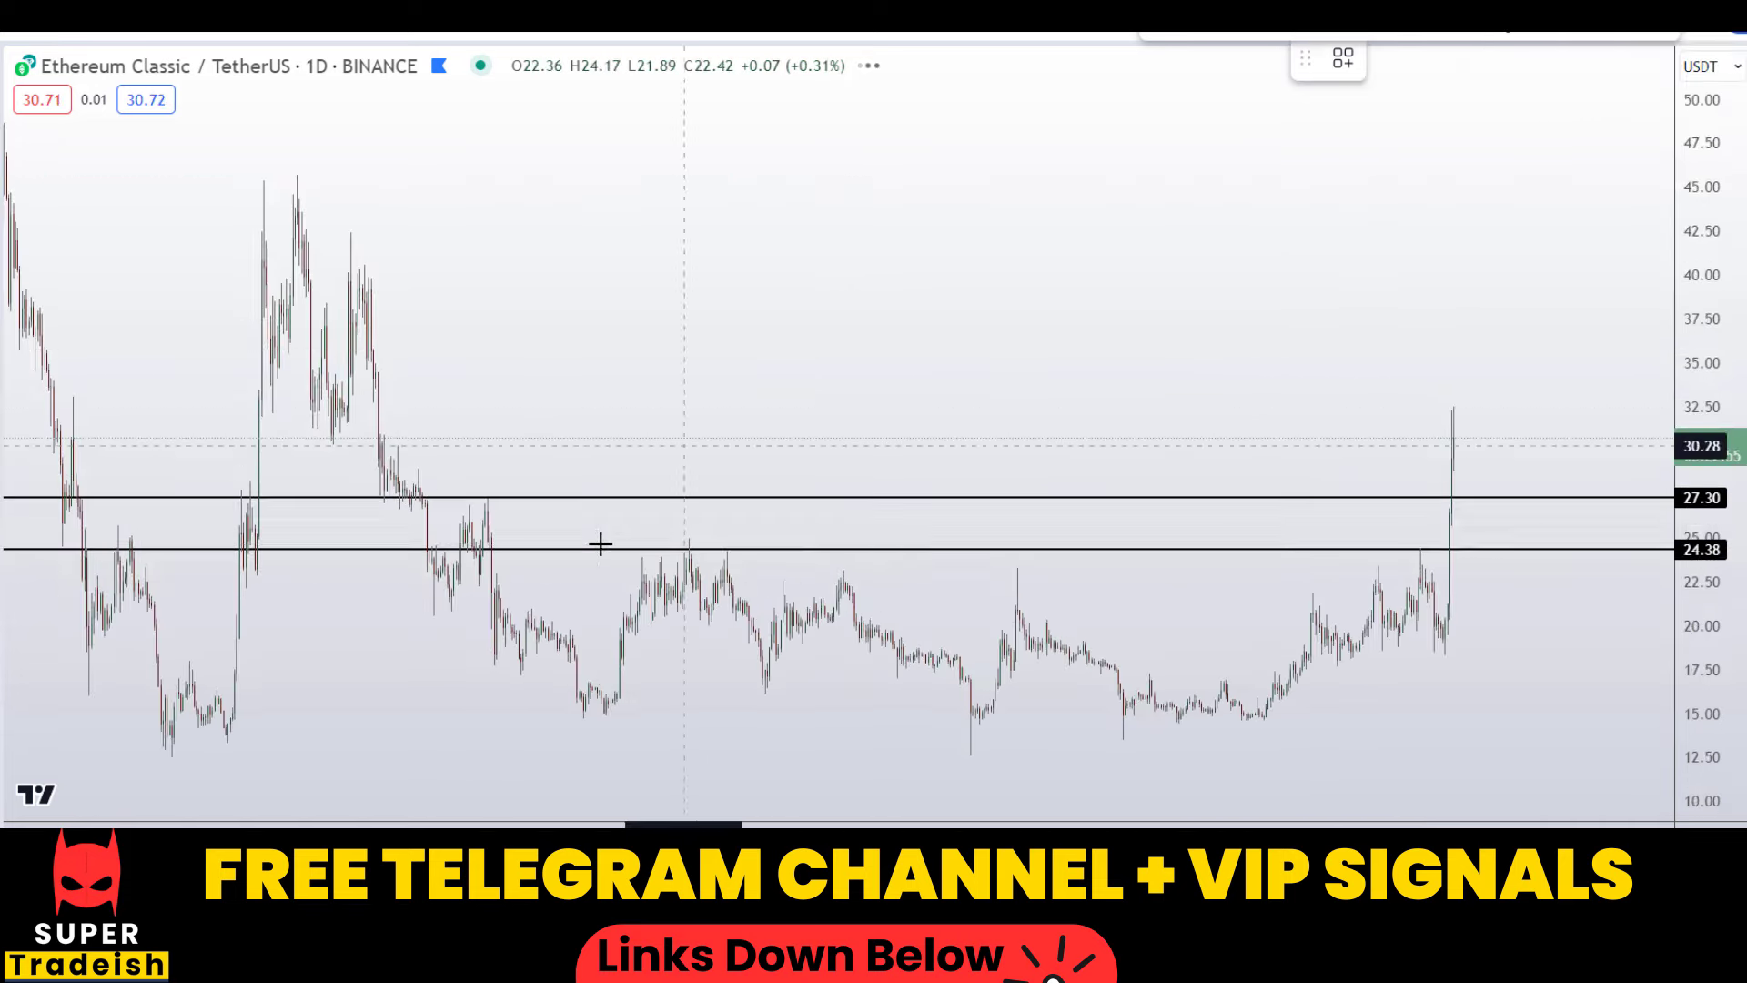
Circle three past price reactions around the 24.38 line with the brush, and undo the circles
mouse_move(619, 541)
left_mouse_down()
mouse_move(751, 557)
mouse_move(662, 528)
left_mouse_up()
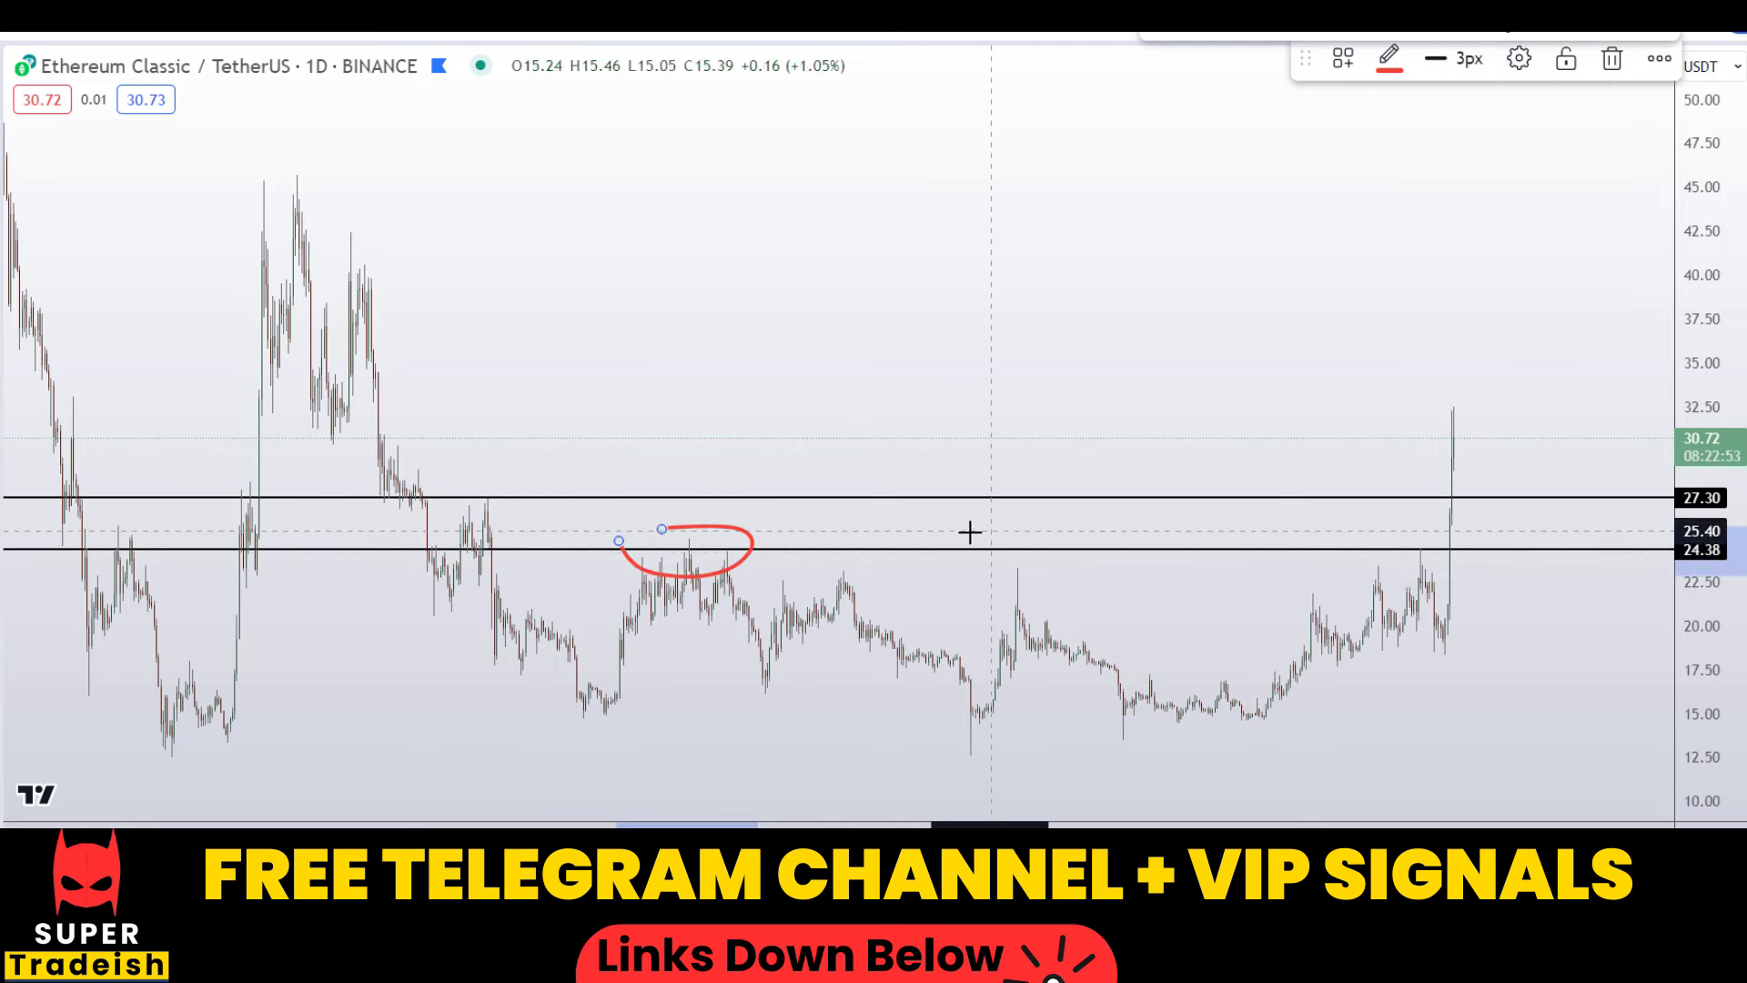
mouse_move(980, 532)
left_mouse_down()
mouse_move(1100, 581)
mouse_move(1015, 535)
left_mouse_up()
mouse_move(1353, 527)
left_mouse_down()
mouse_move(1486, 519)
mouse_move(1404, 534)
left_mouse_up()
key("ctrl+z")
key("ctrl+z")
key("ctrl+z")
key("ctrl+z")
key("ctrl+z")
key("ctrl+z")
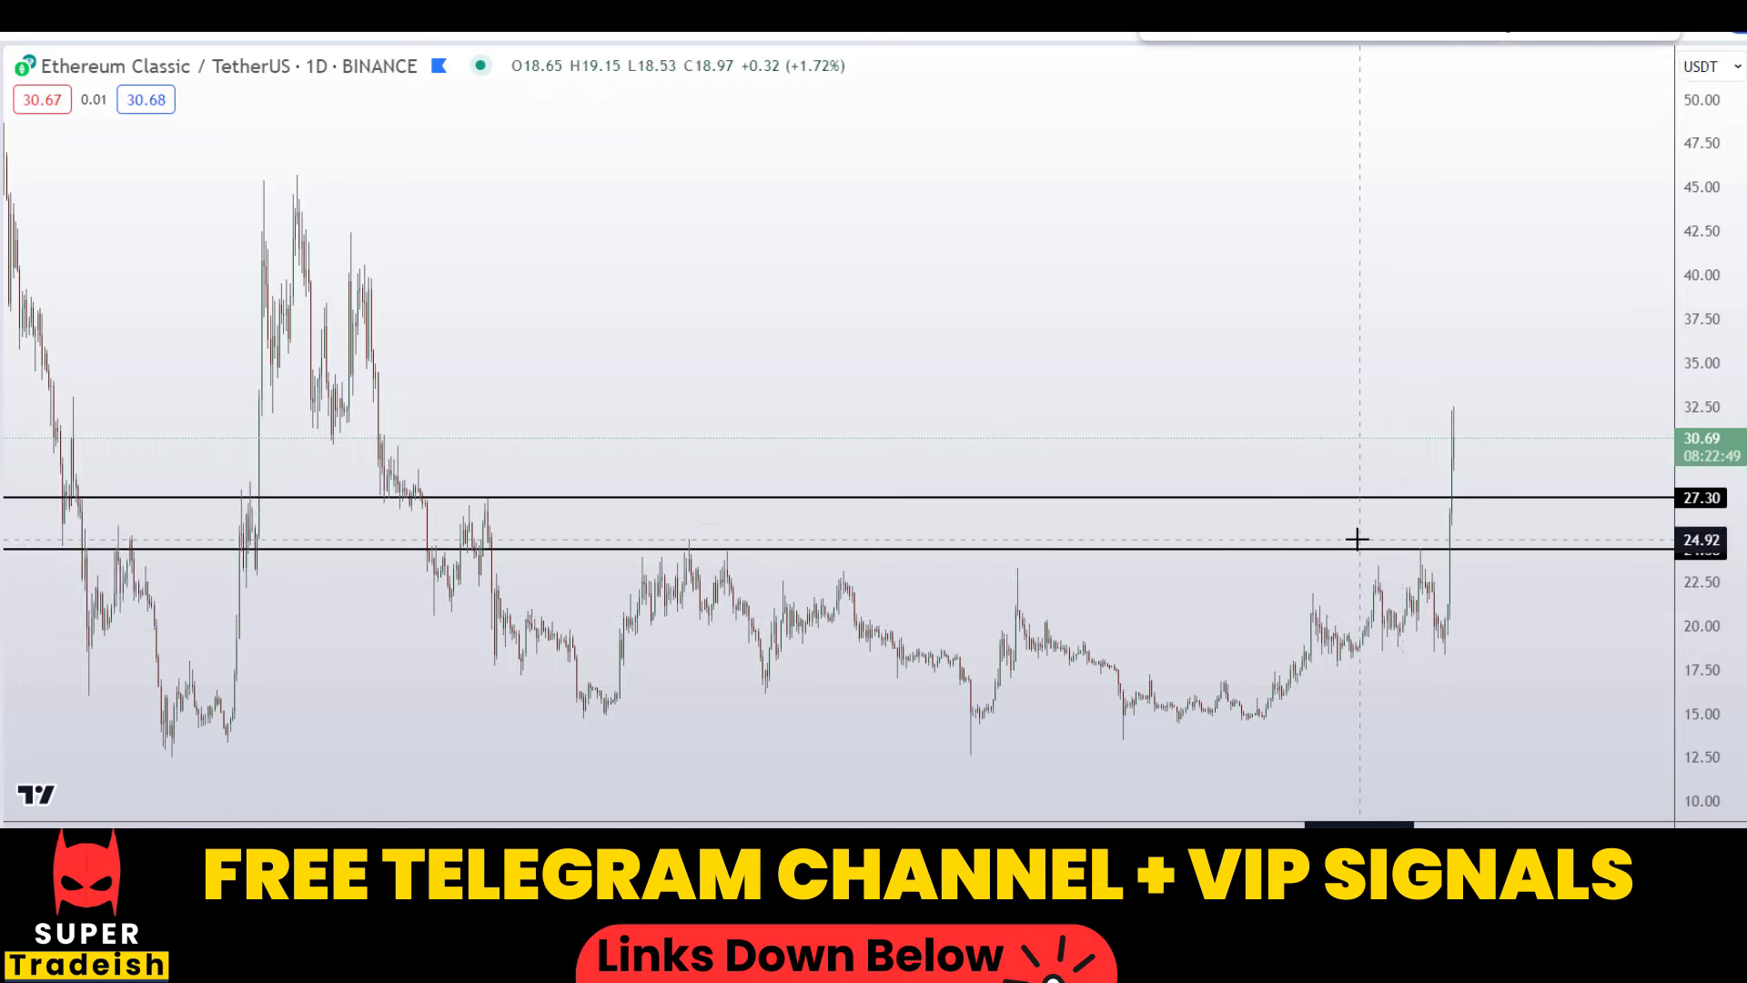
Circle future retest zones on the 27.30 and 24.38 lines, brush pullback paths towards them, and undo the strokes
scroll(1347, 539, "up", 4)
scroll(1339, 538, "up", 2)
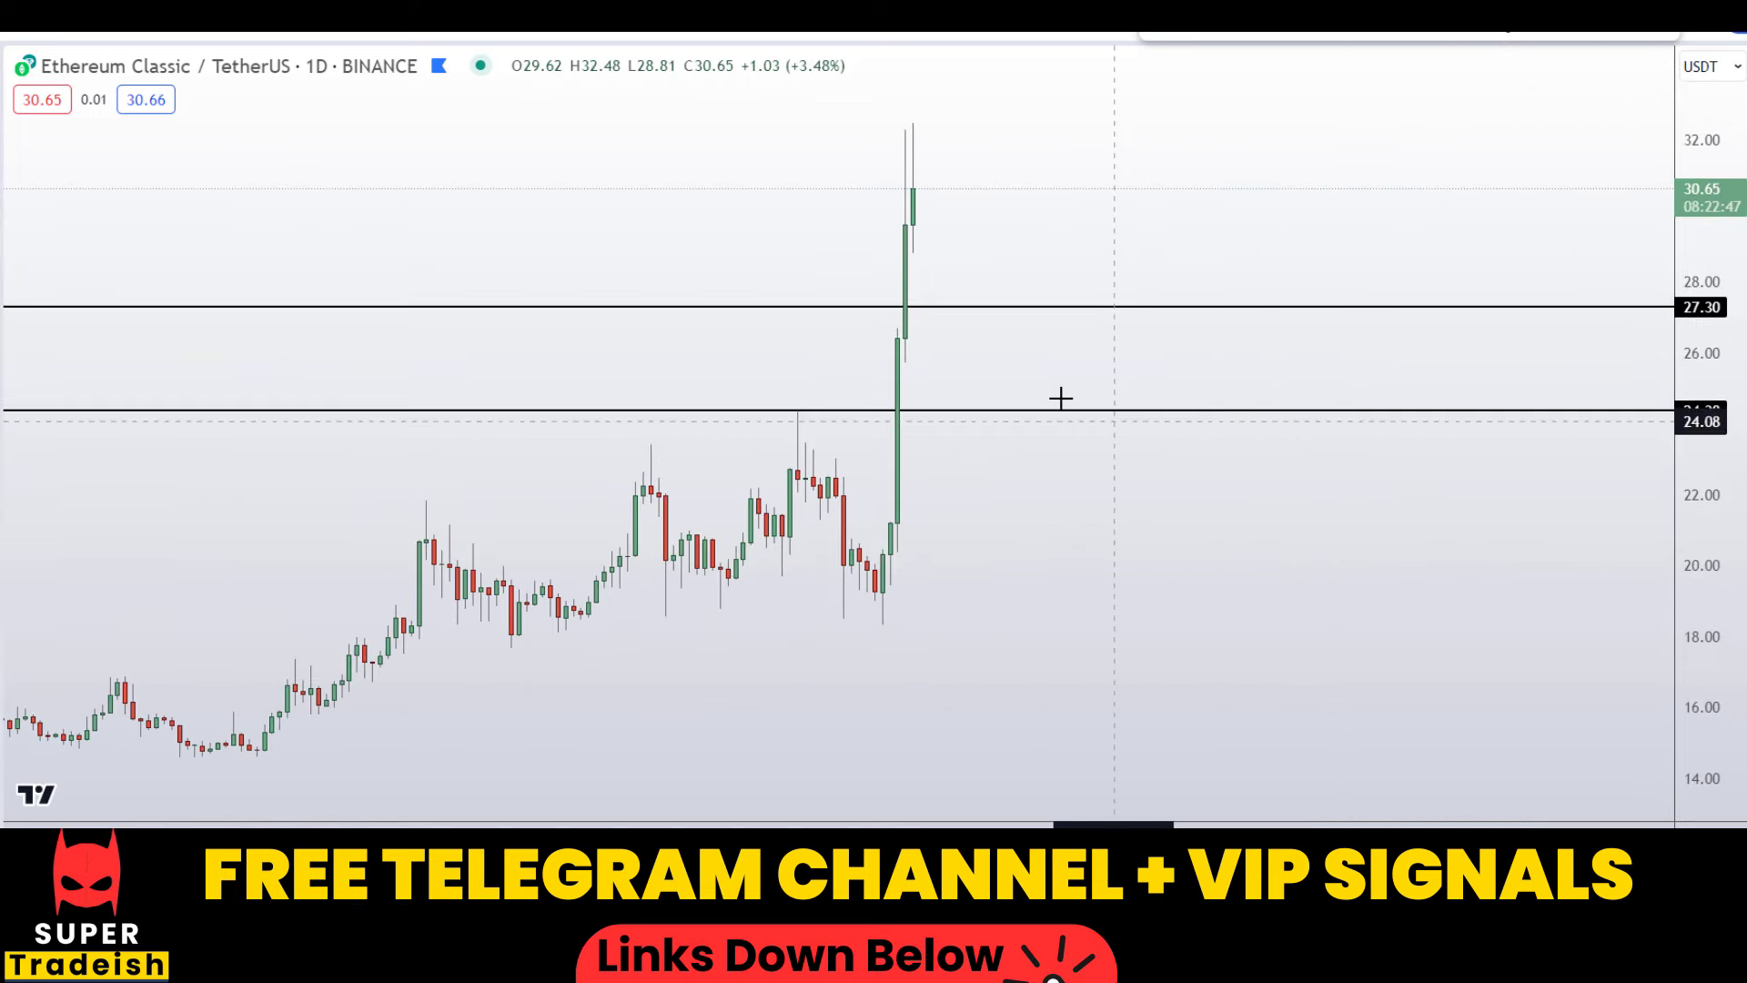
mouse_move(1095, 280)
left_mouse_down()
mouse_move(1061, 320)
mouse_move(1077, 282)
left_mouse_up()
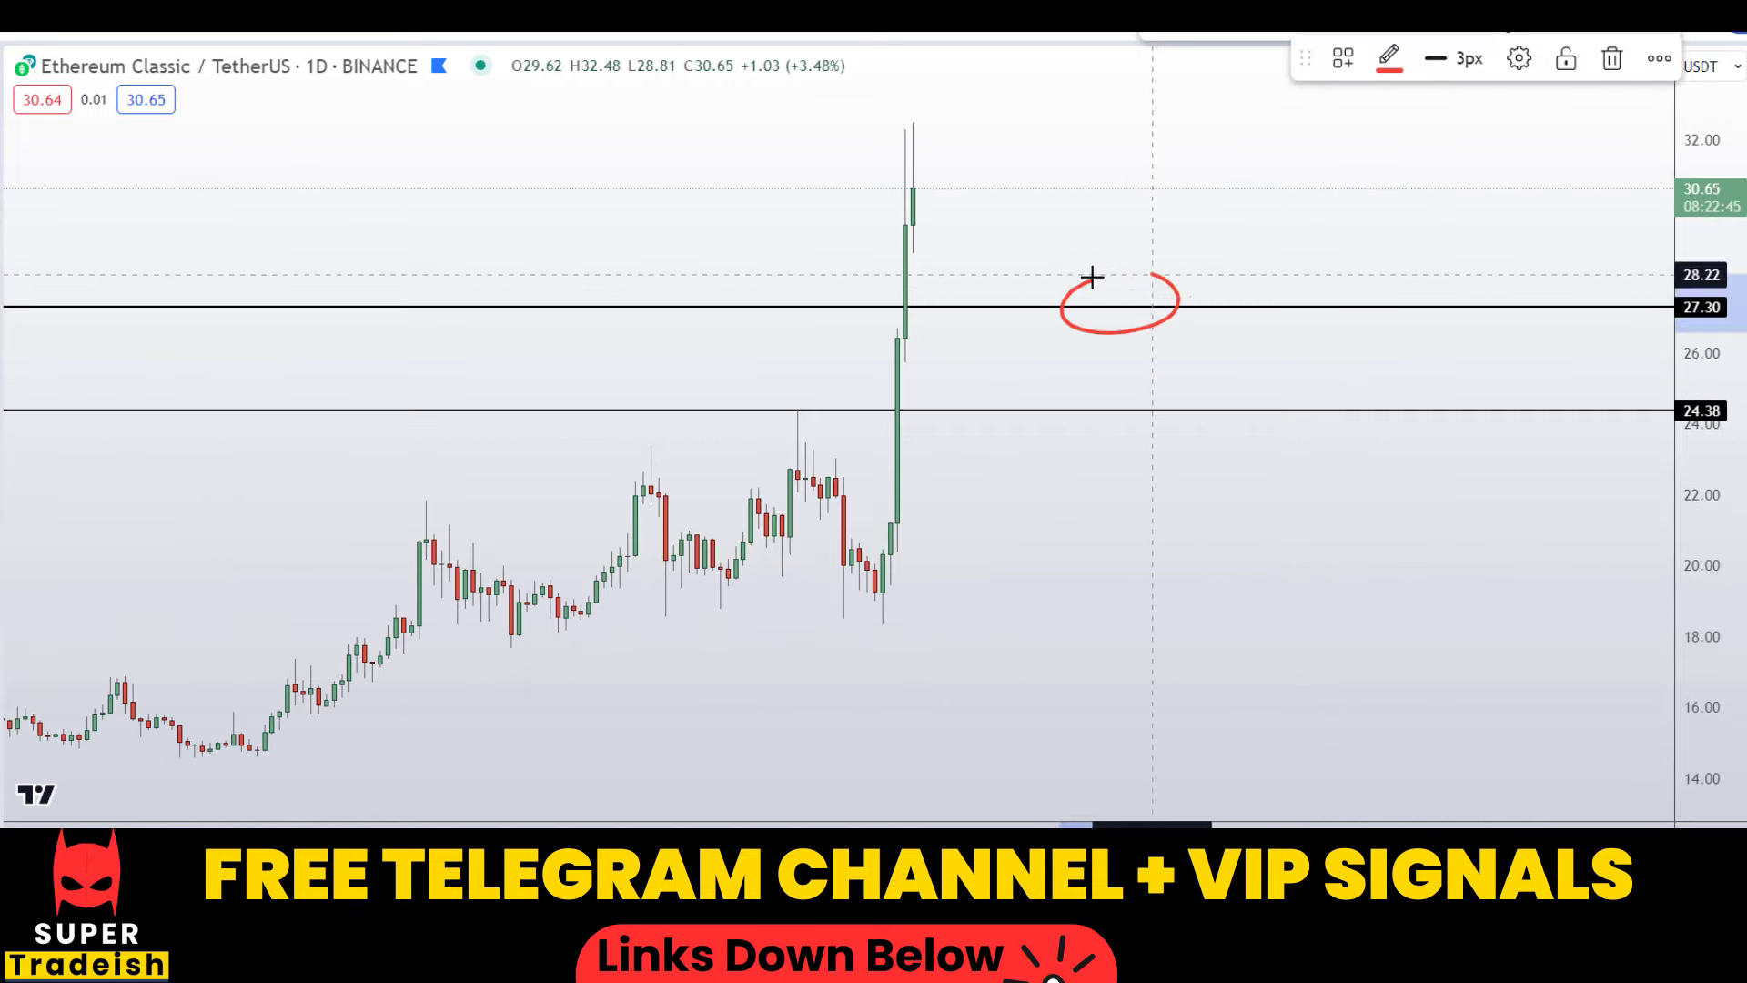
mouse_move(1292, 384)
left_mouse_down()
mouse_move(1244, 406)
mouse_move(1349, 374)
mouse_move(1286, 387)
left_mouse_up()
mouse_move(941, 191)
left_mouse_down()
mouse_move(1061, 301)
mouse_move(1275, 437)
left_mouse_up()
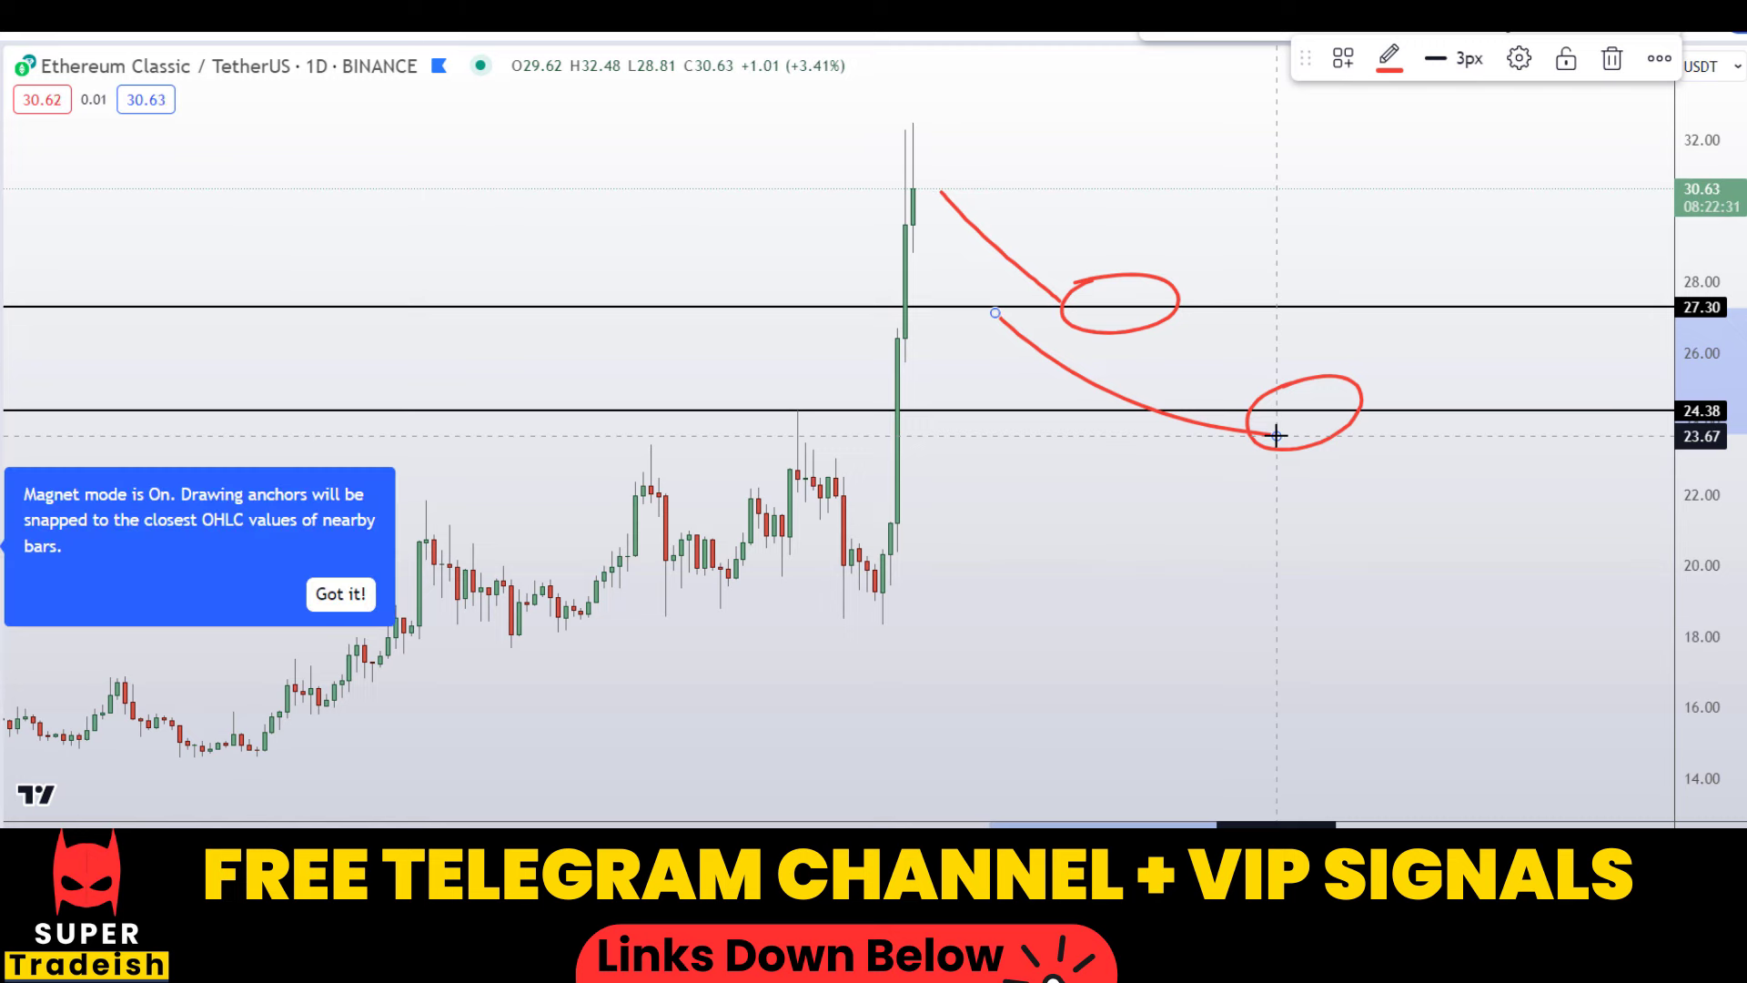
key("ctrl+z")
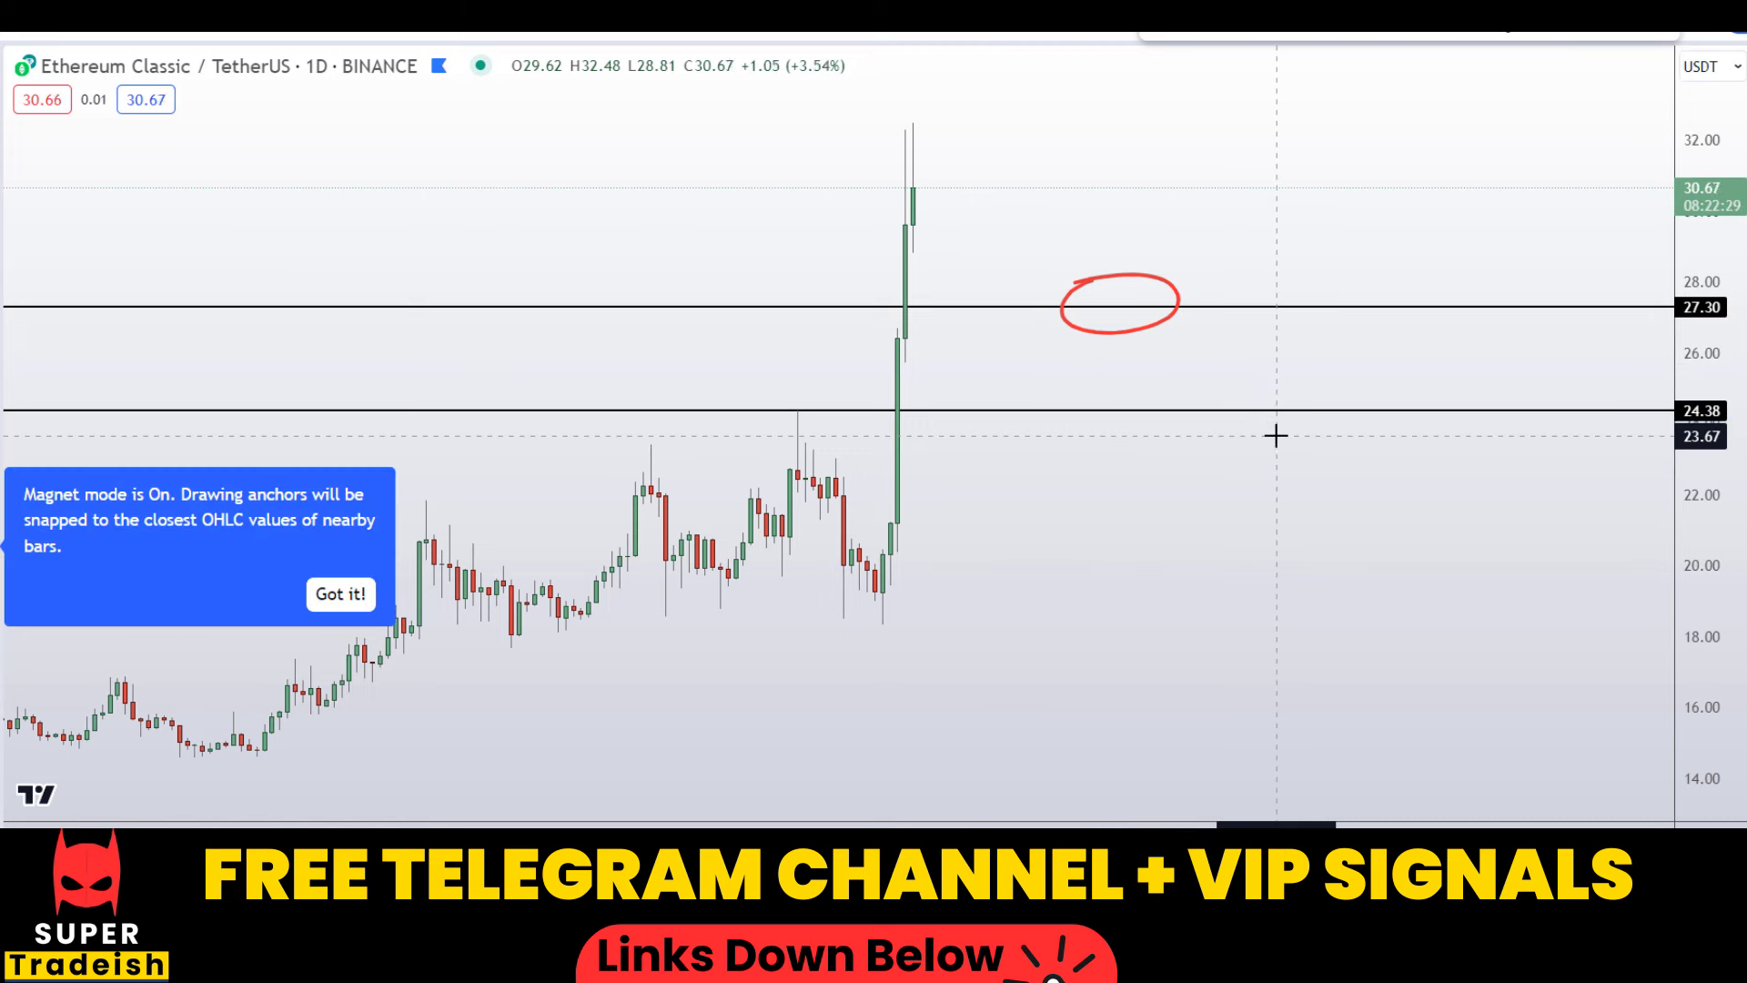
key("ctrl+z")
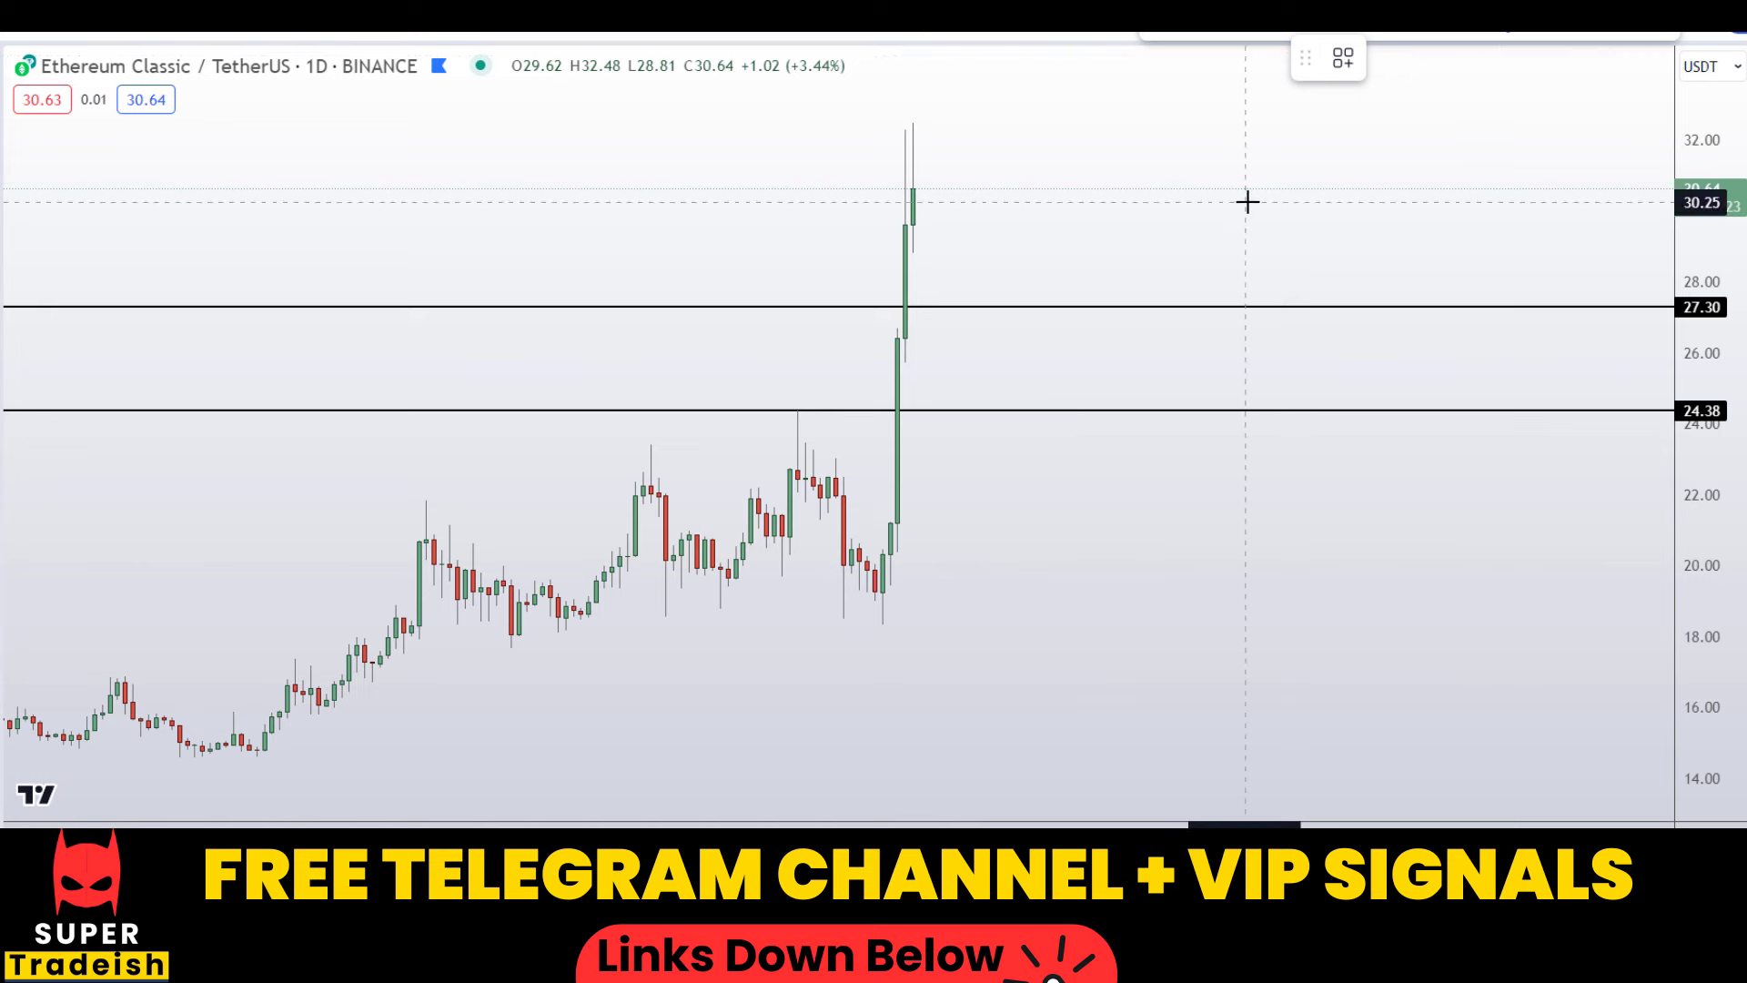
Draw a price range from the 27.30 line up to near the top of the latest rally
scroll(1139, 311, "up", 2)
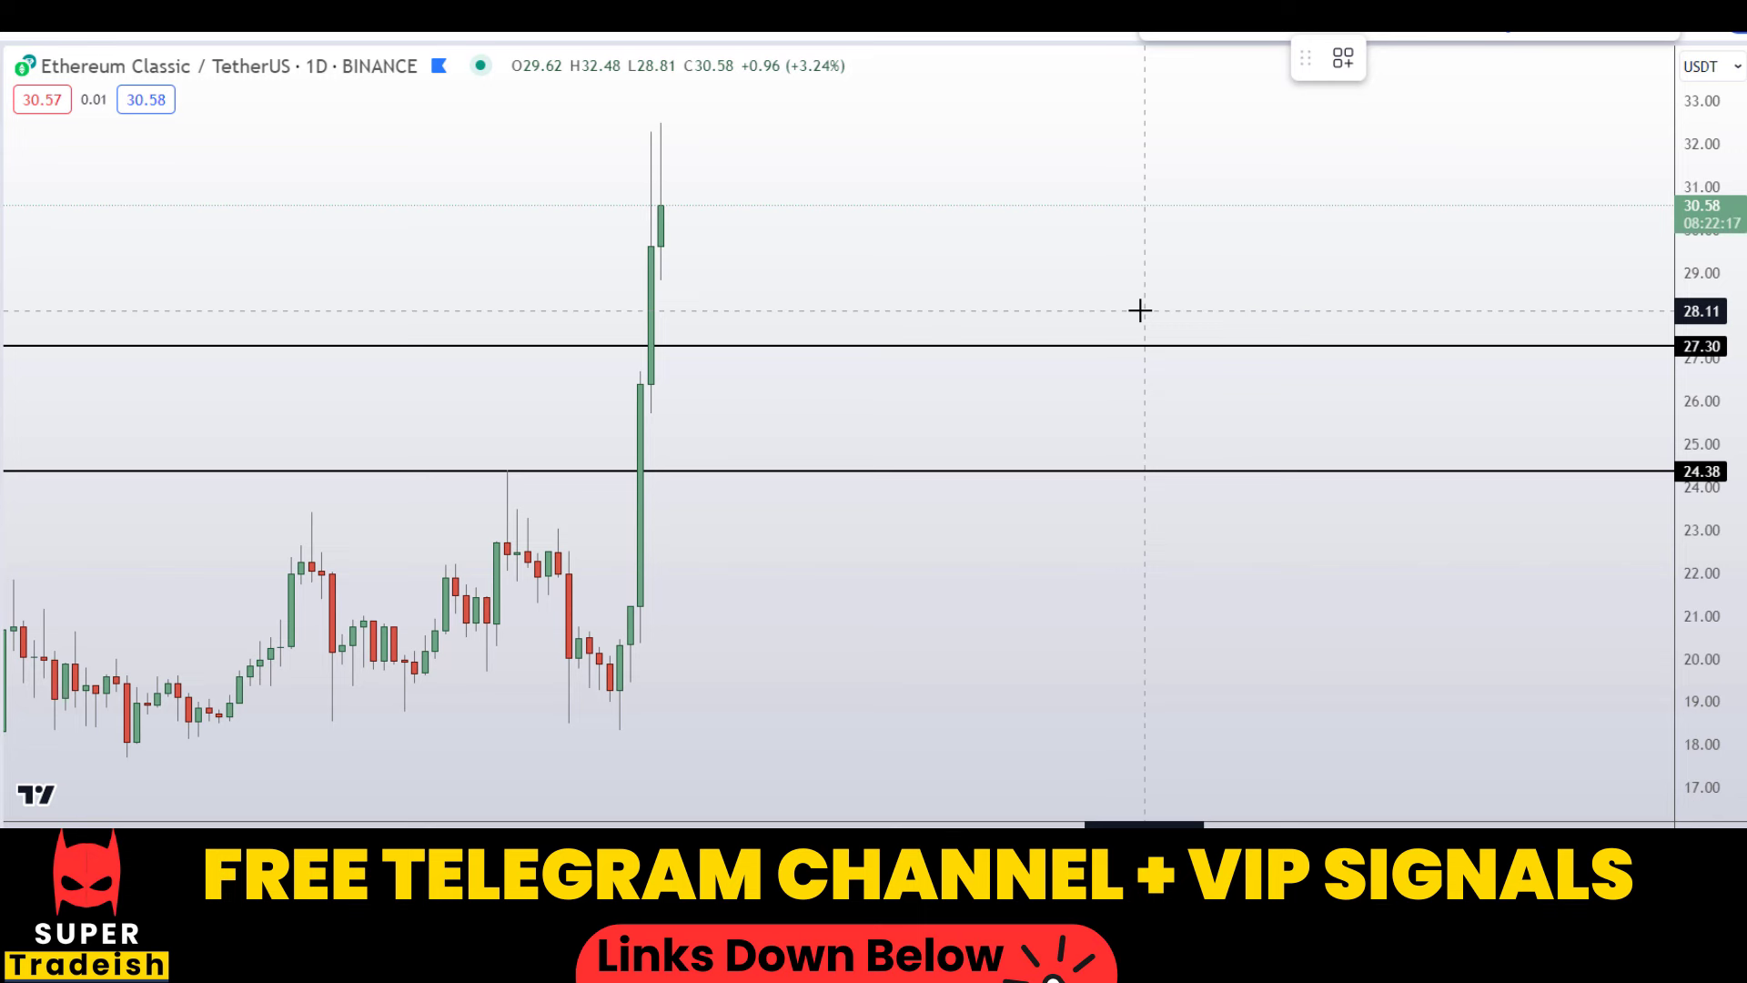
scroll(1139, 310, "down", 1)
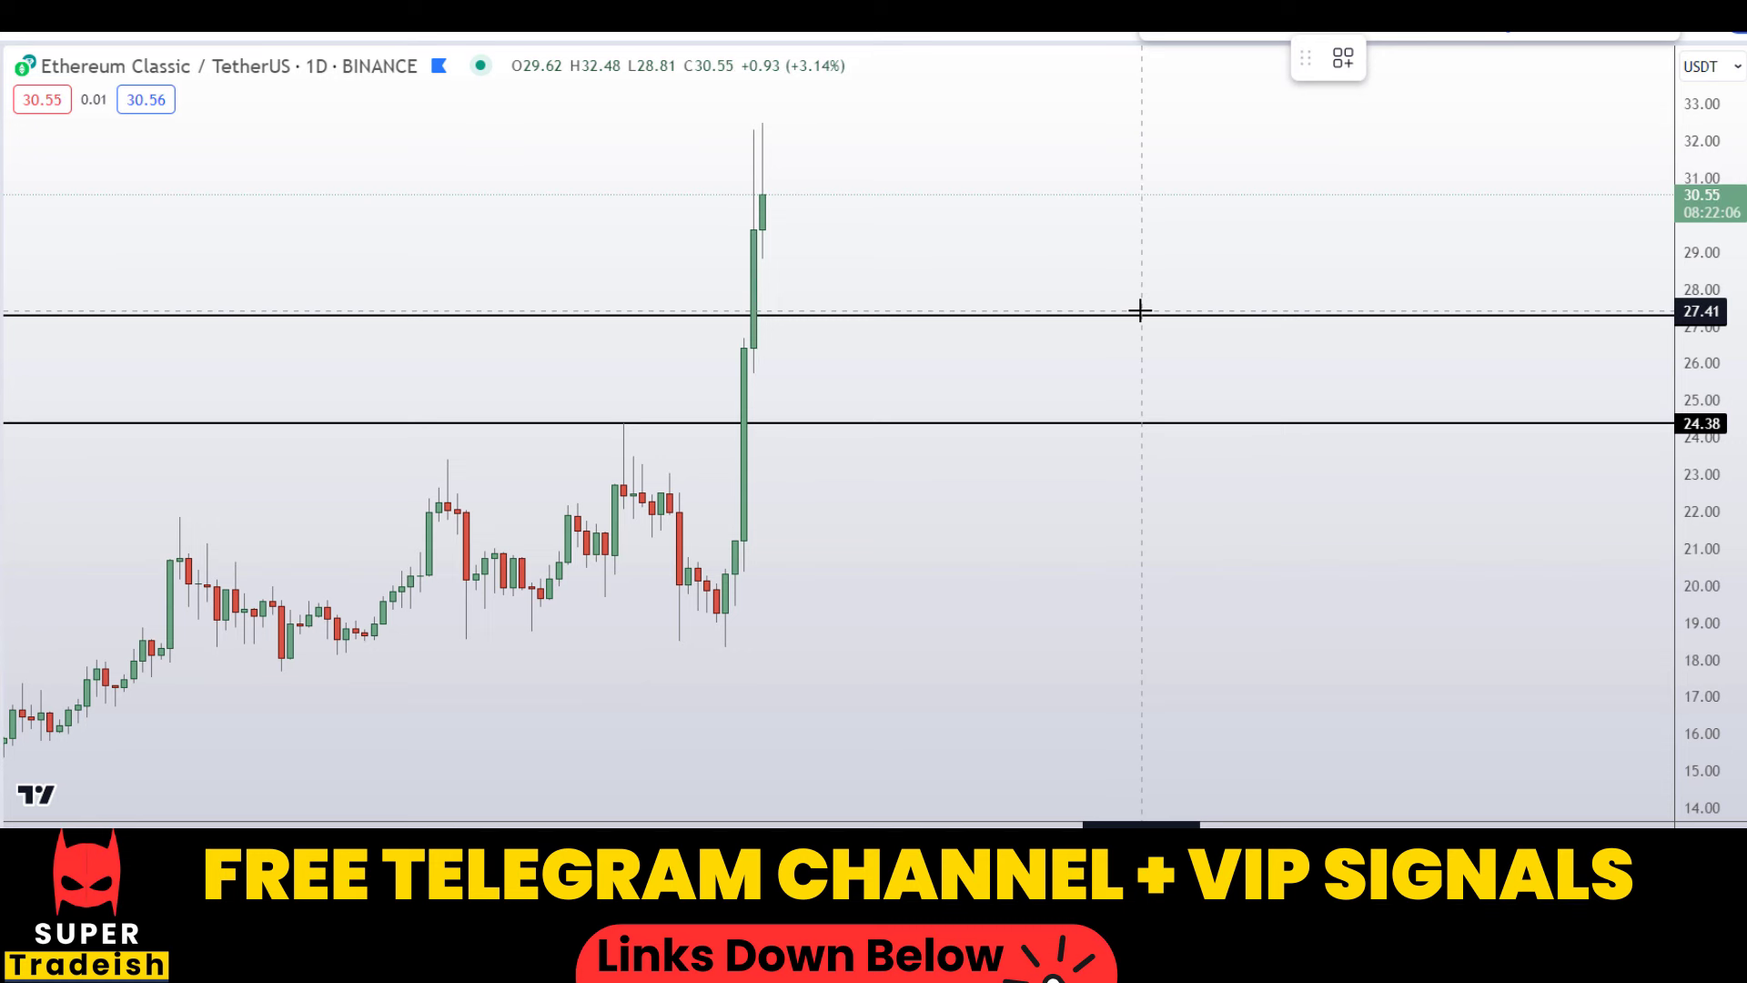
scroll(1140, 311, "down", 2)
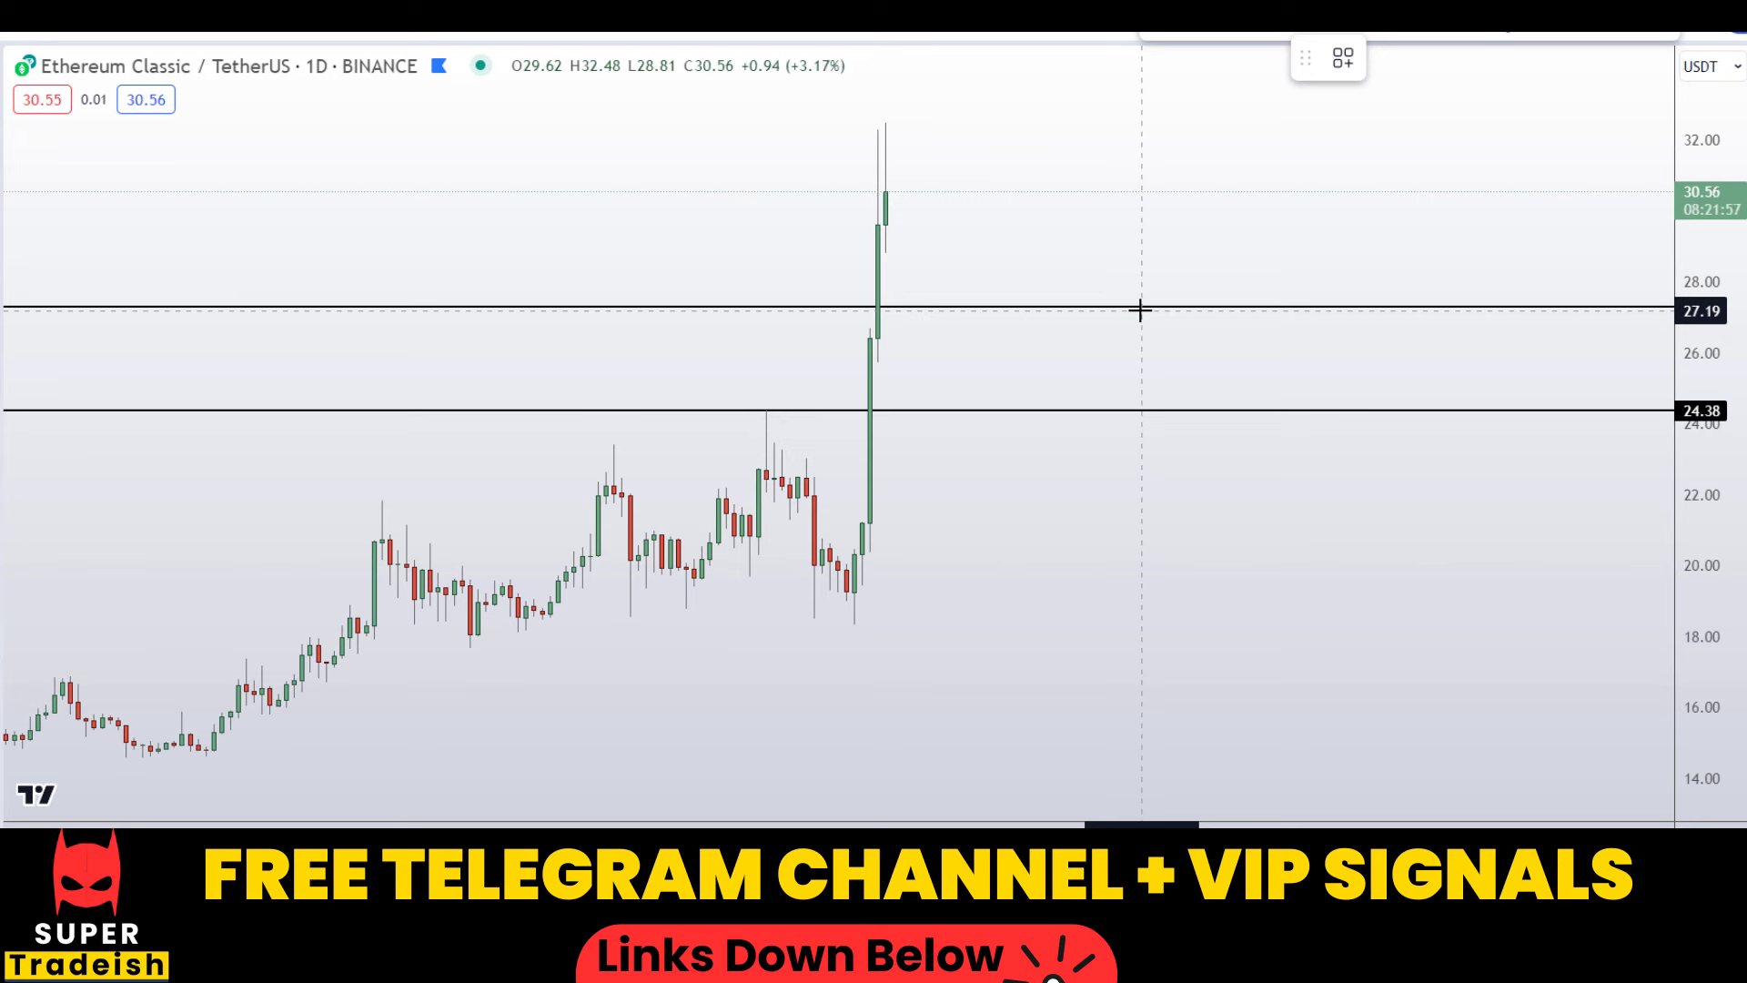
left_click(951, 306, "shift")
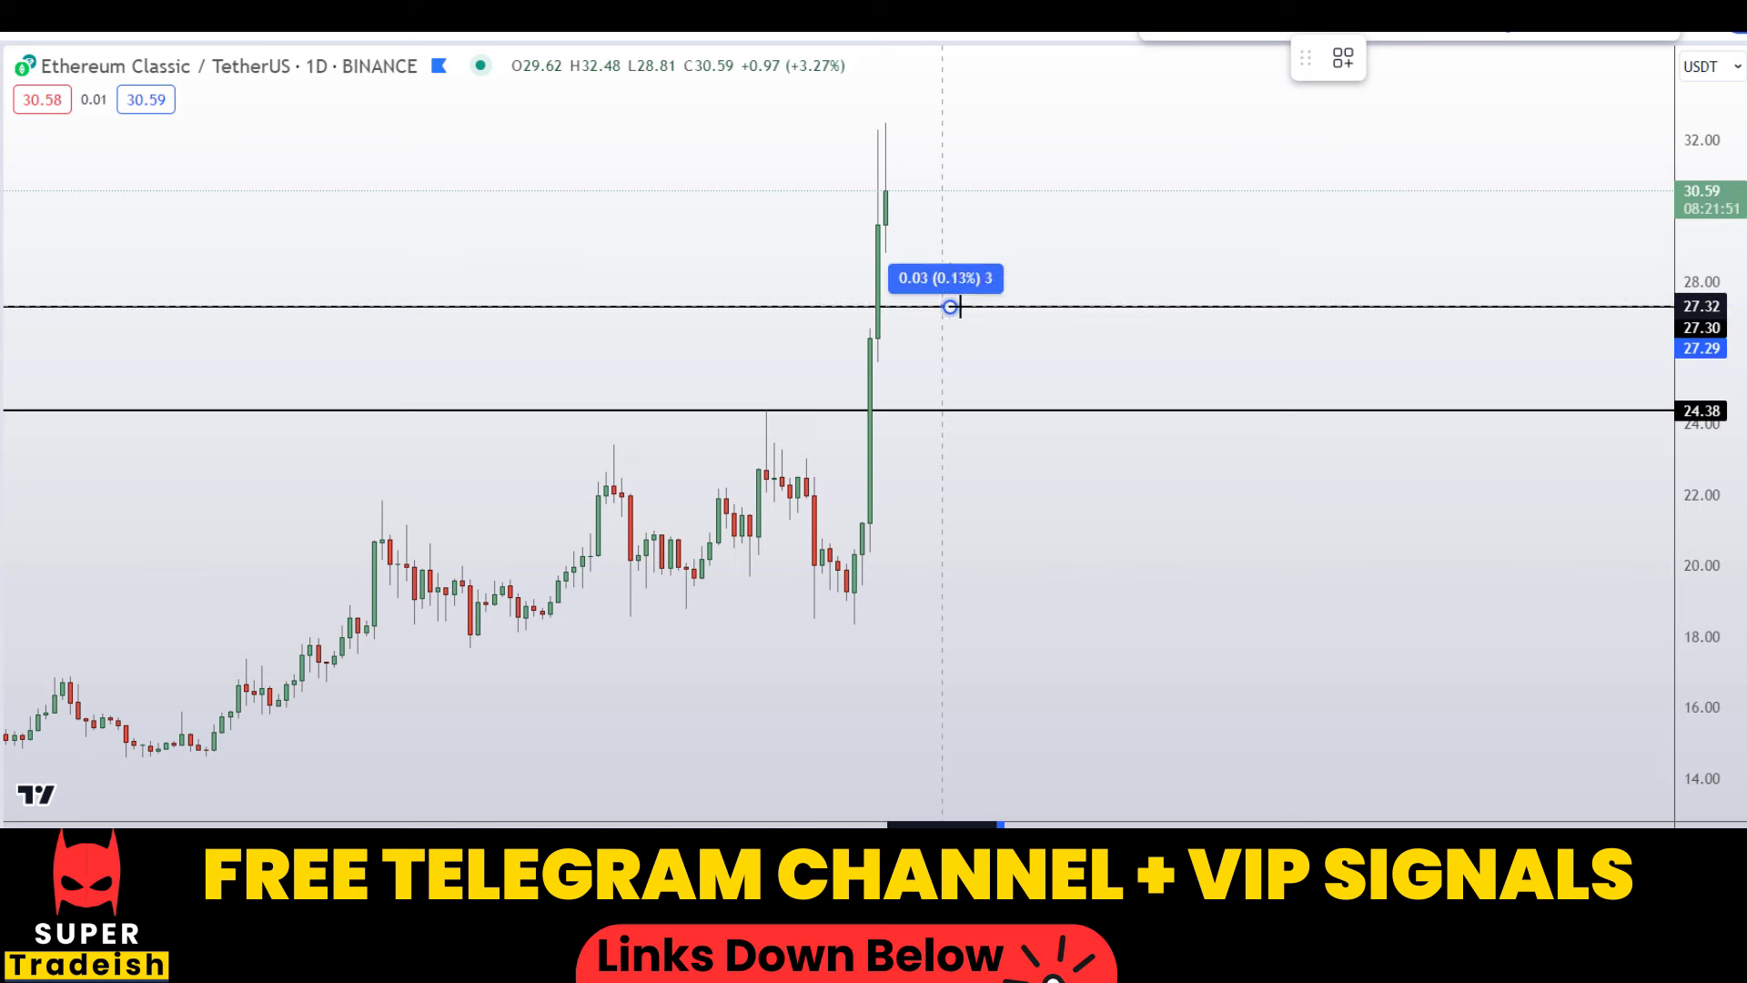
left_click(1086, 133)
Draw a second price range from the 24.38 line up to the 27.30 line, beside the first range
left_click_drag(1259, 216, 1241, 247)
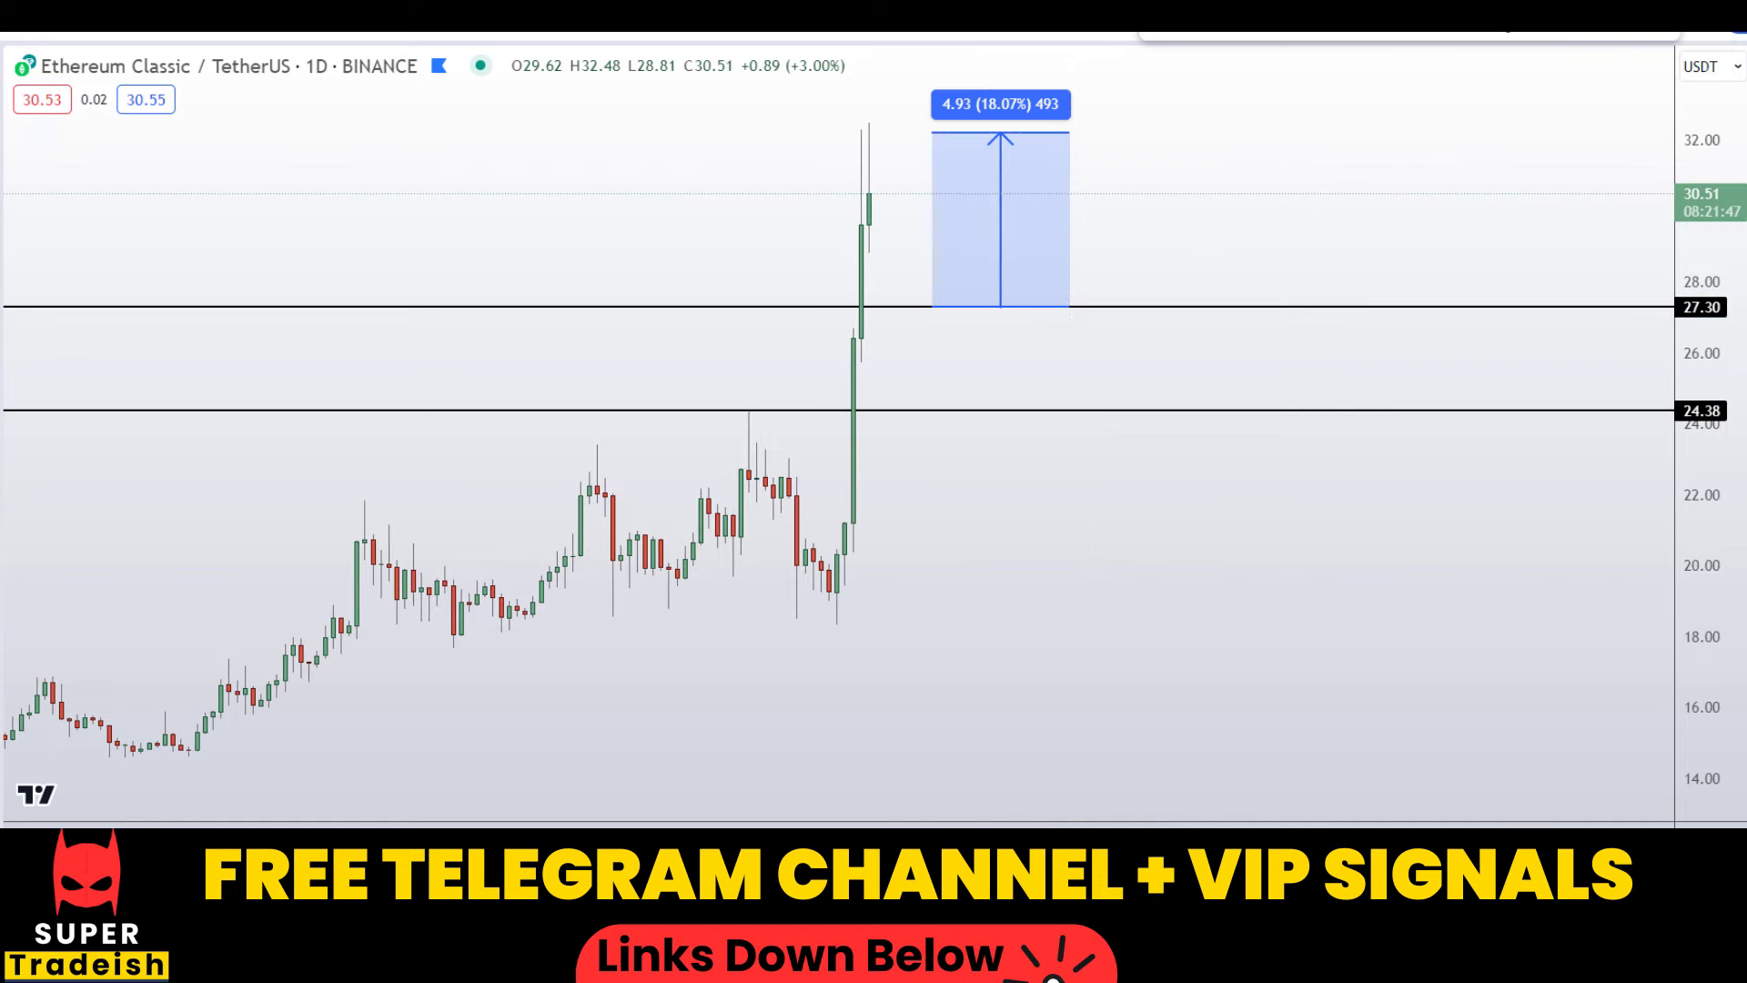
left_click_drag(1713, 342, 1713, 414)
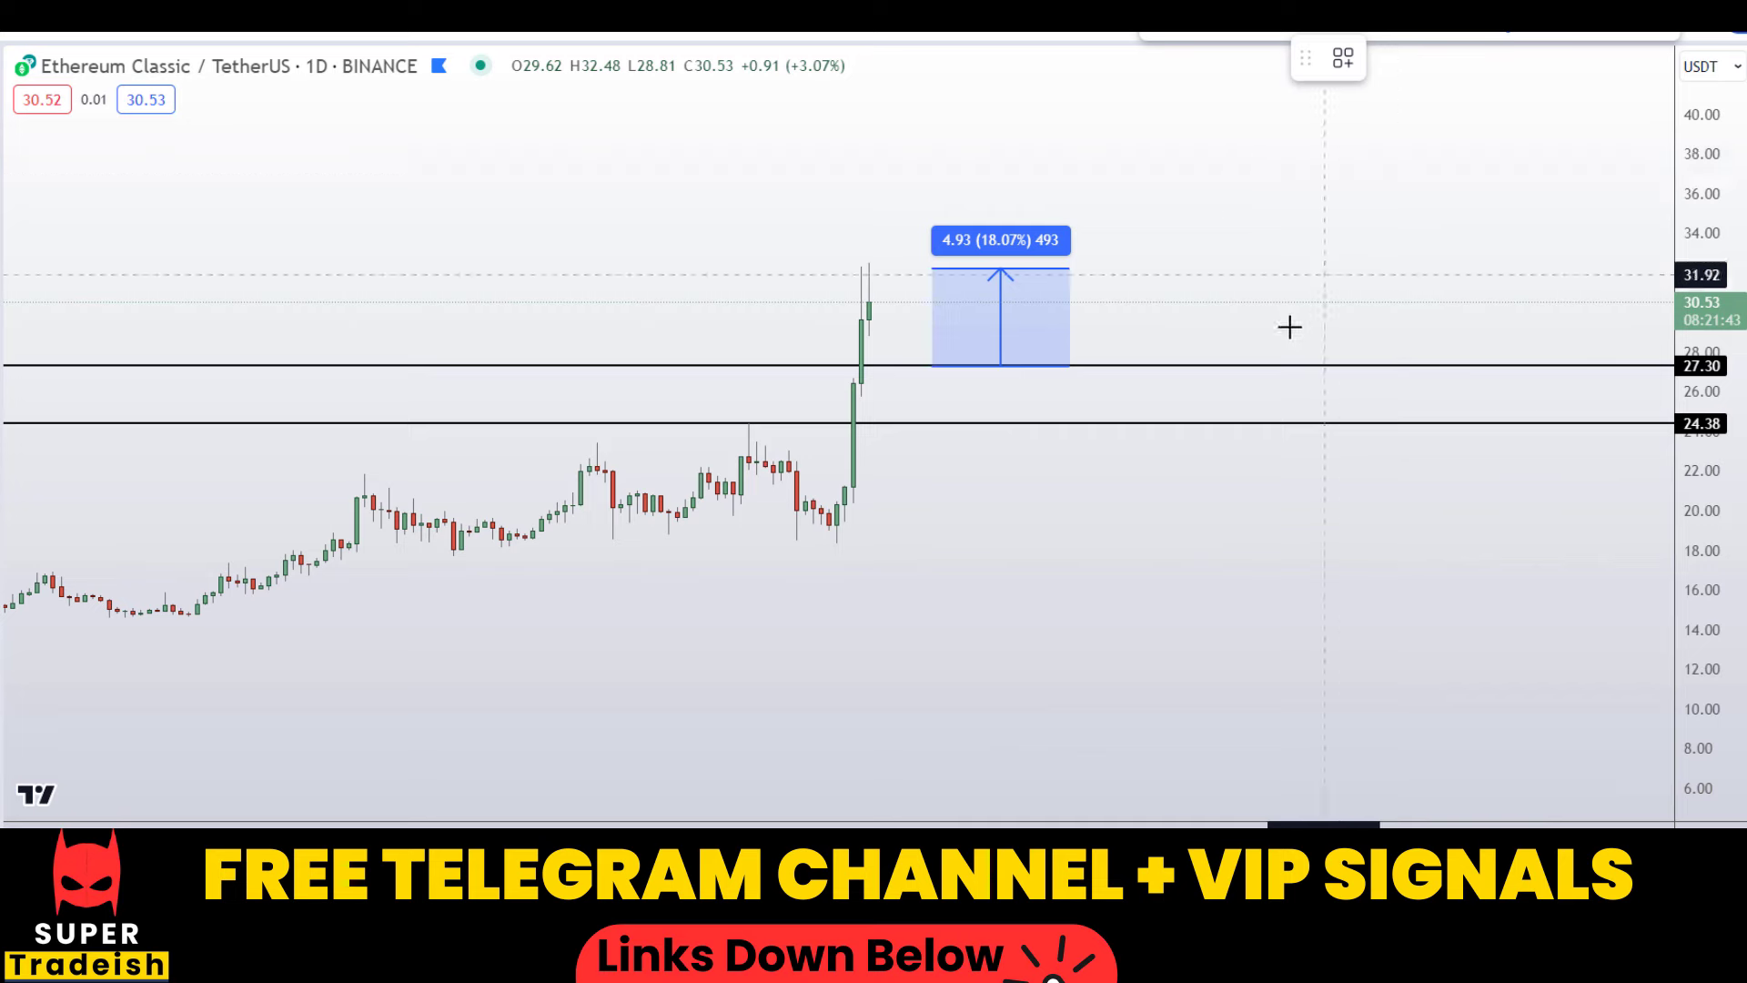
left_click(1228, 425, "shift")
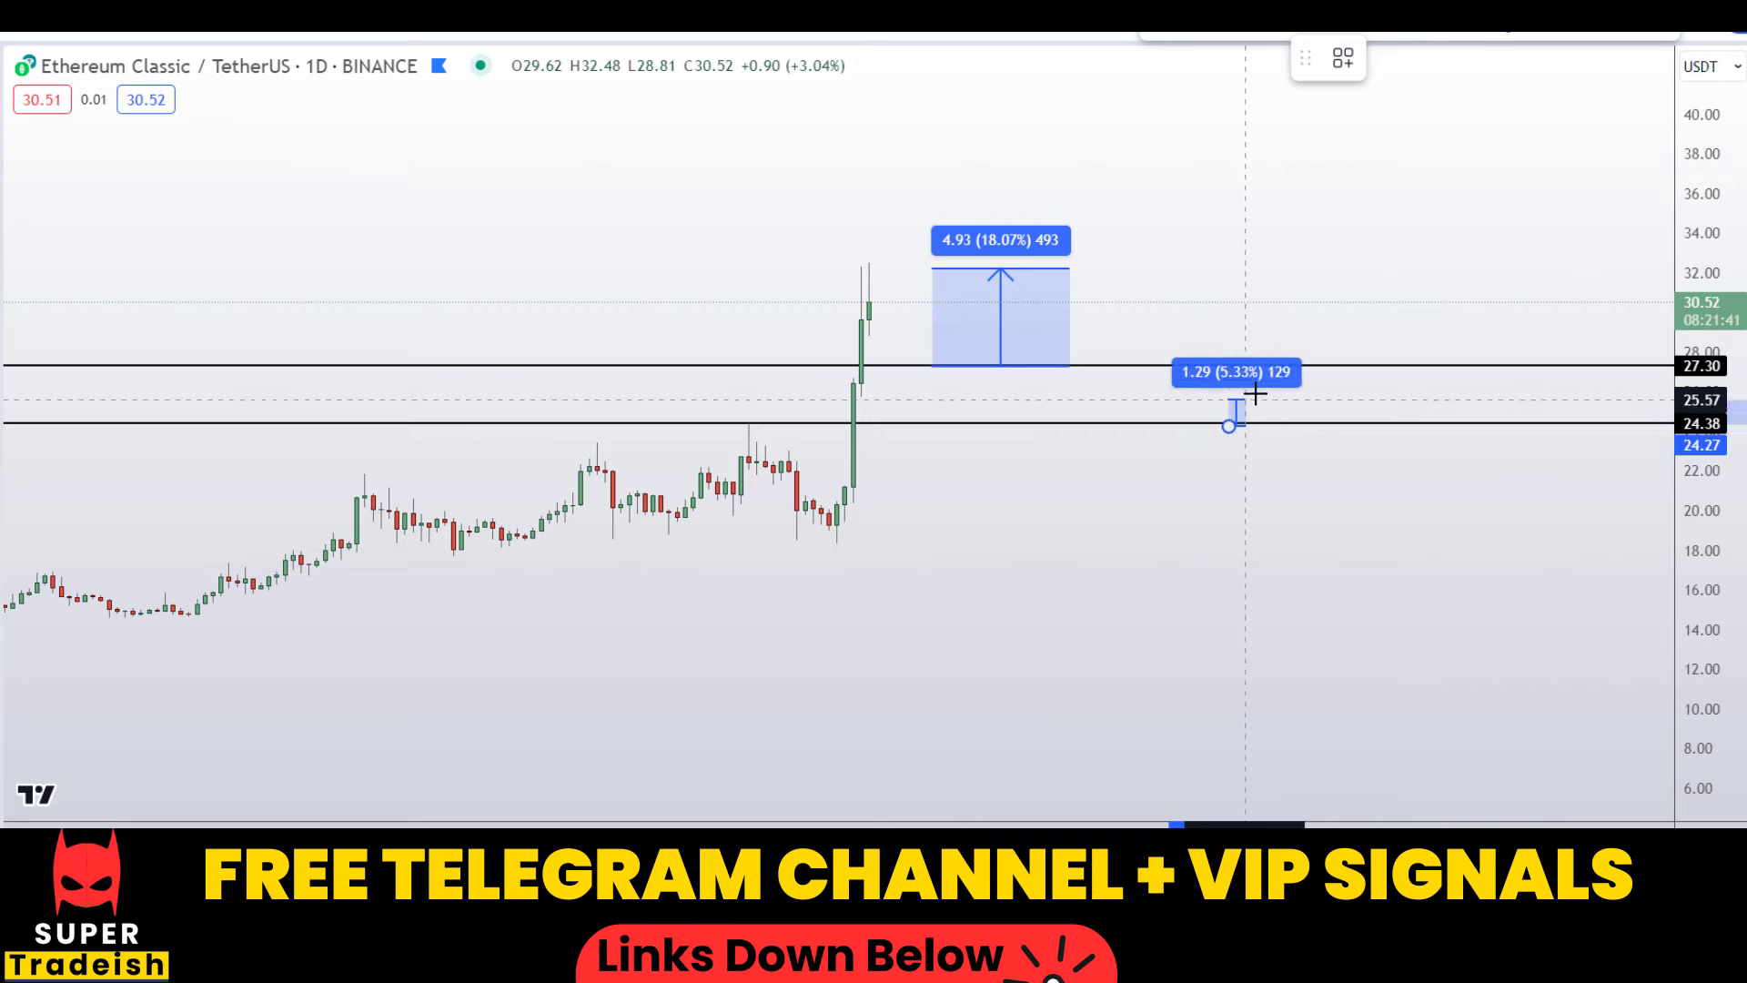
left_click(1294, 367)
Draw a third price range from the 24.38 line up to near the rally's peak, beside the other two
left_click_drag(1104, 505, 795, 580)
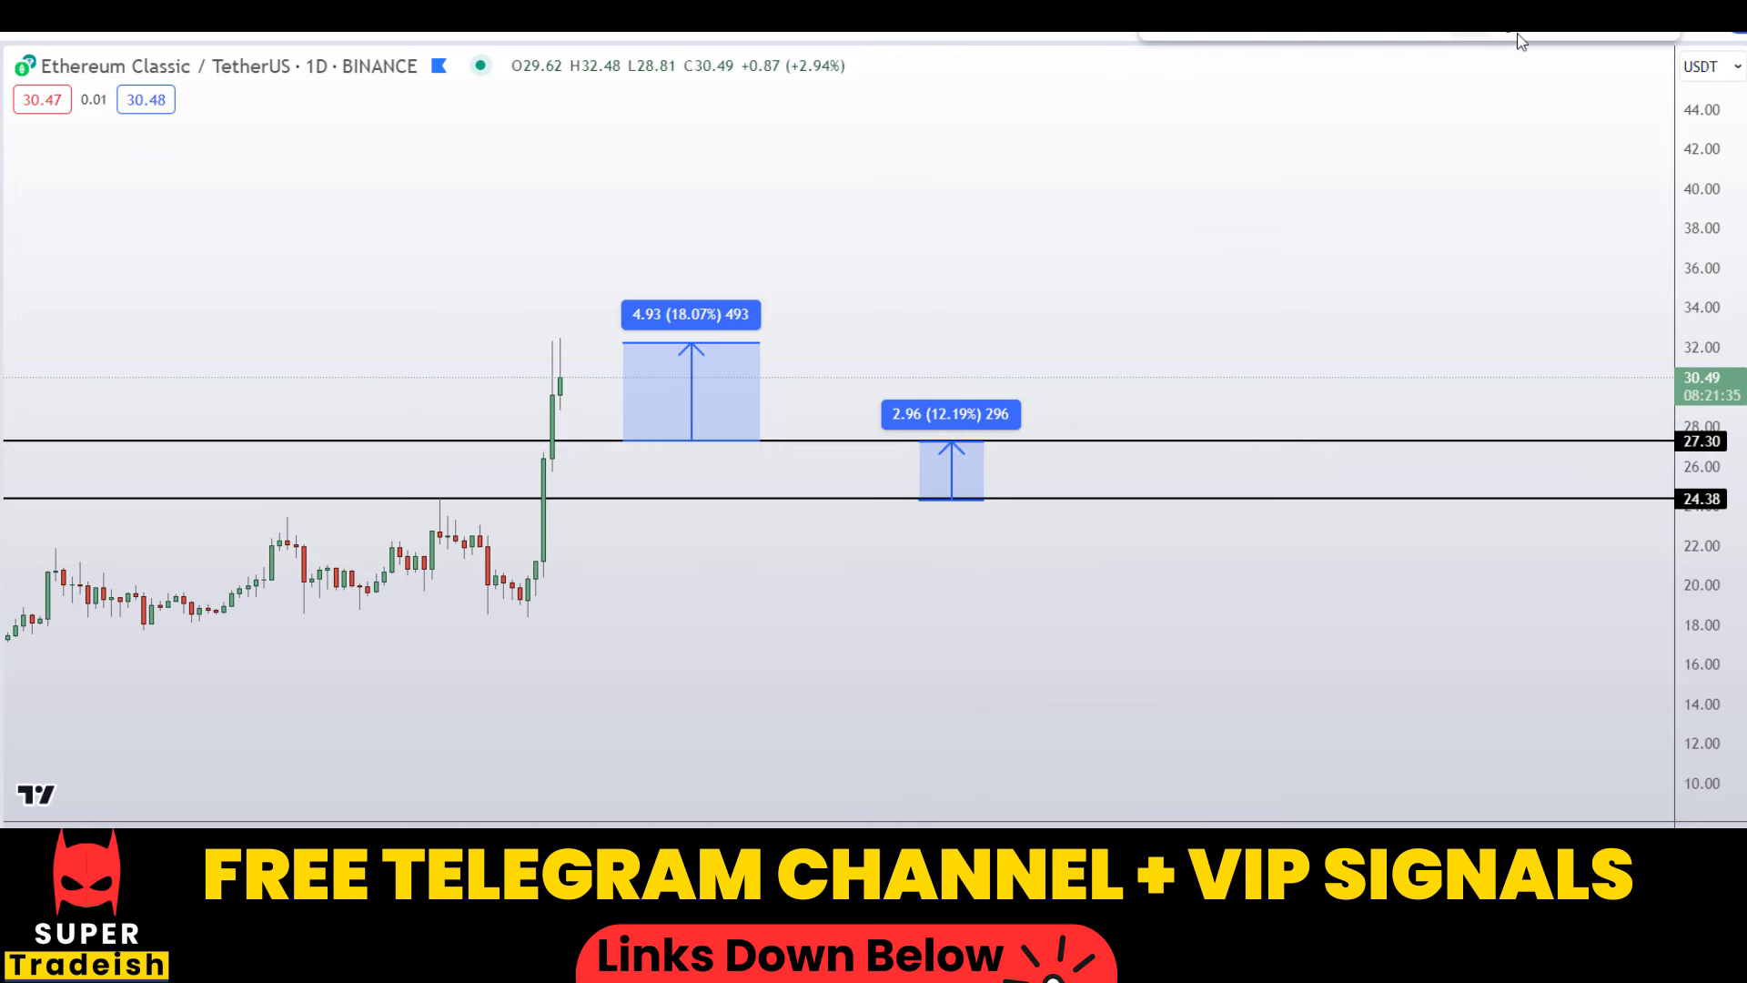
left_click(1062, 500)
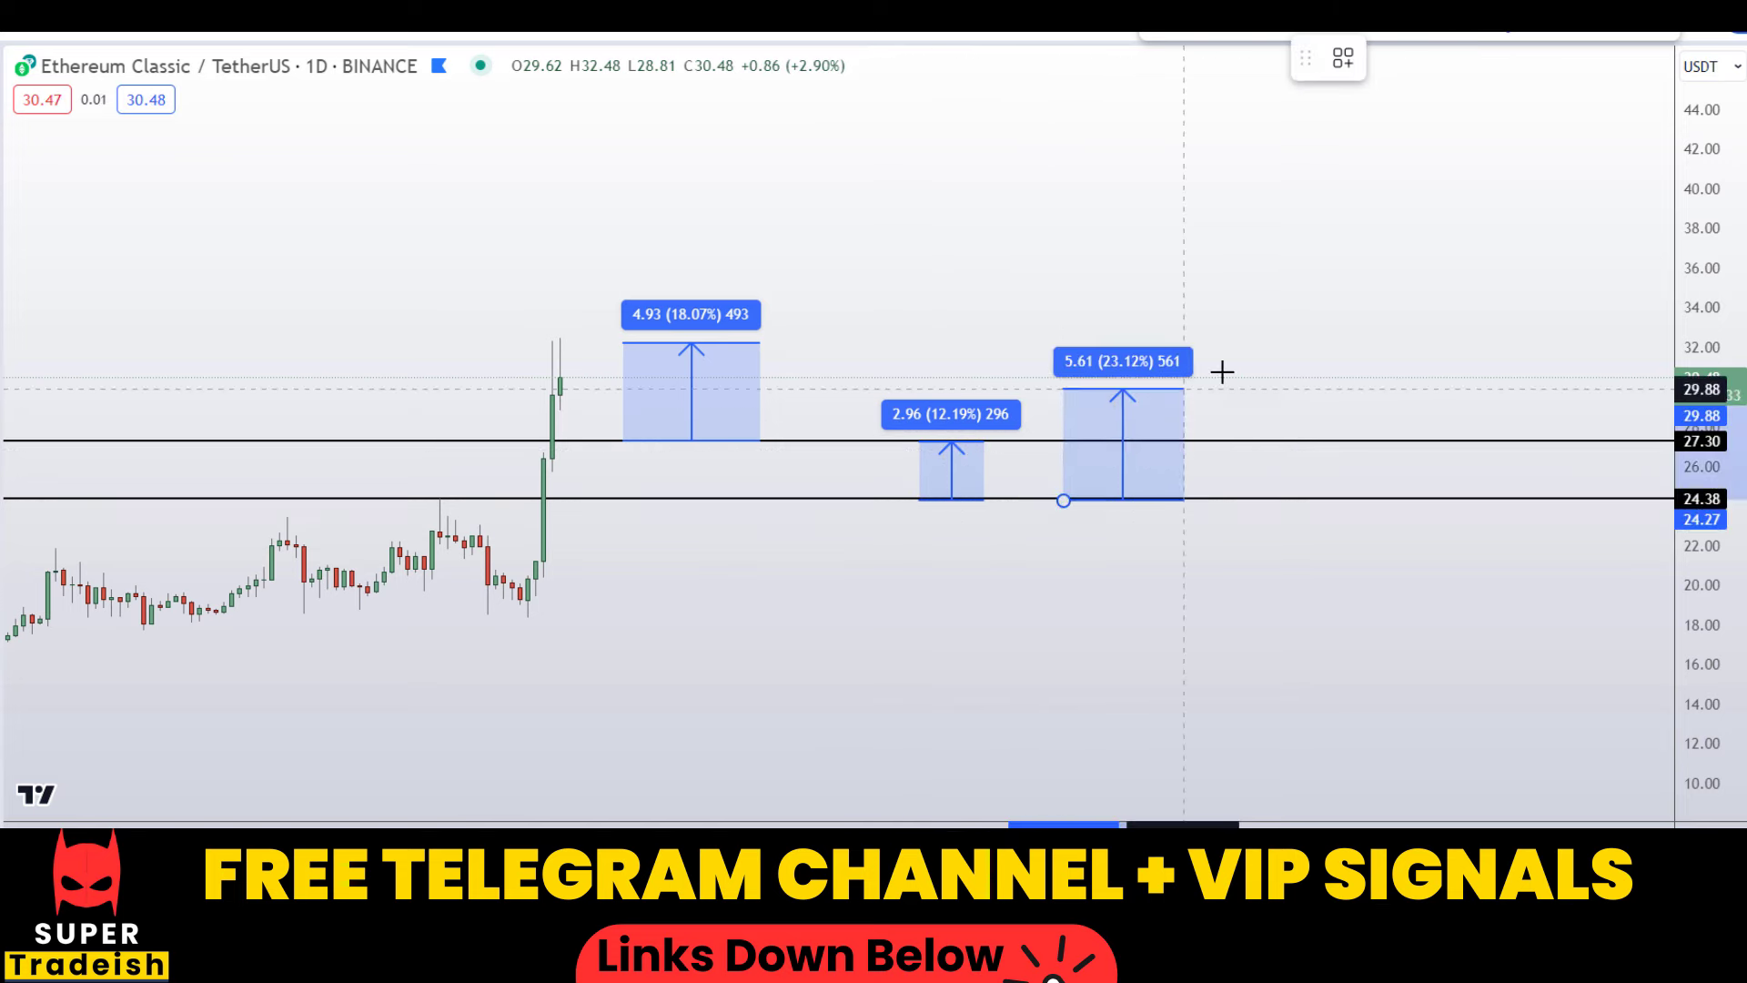
left_click(1288, 343)
left_click(1365, 392)
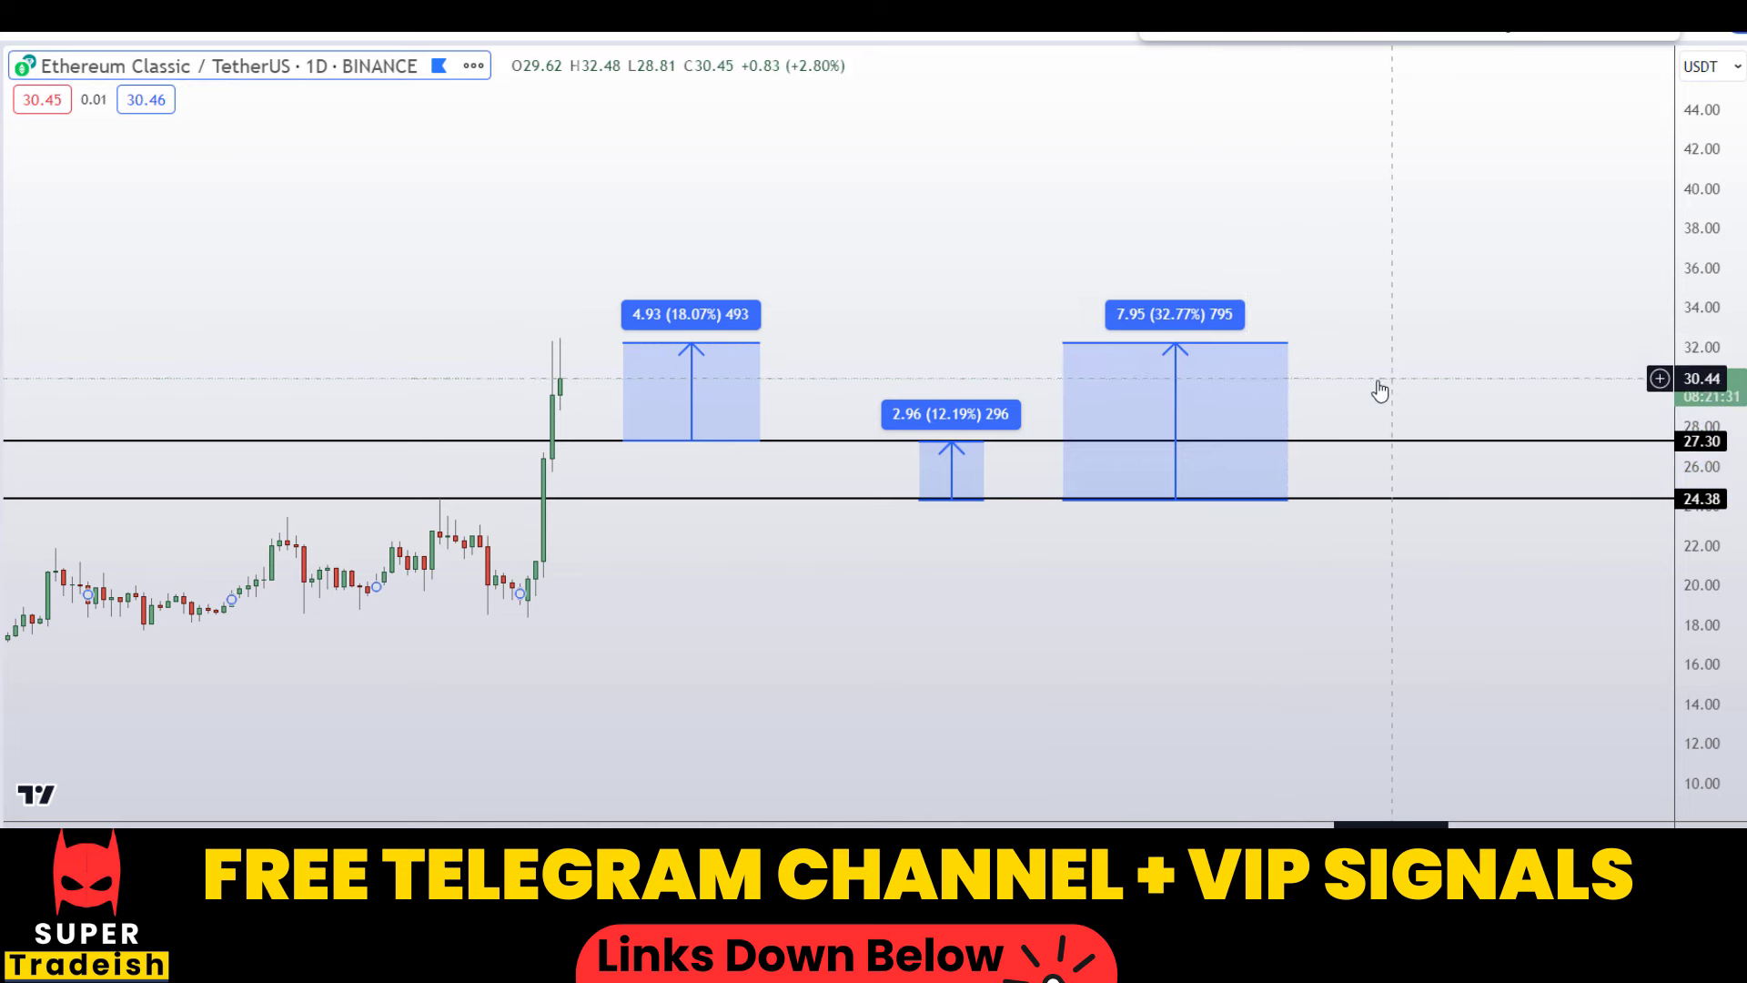
Handwrite a cross followed by the leverage notes 20x and 50x above the price ranges with the brush
scroll(1378, 390, "down", 3)
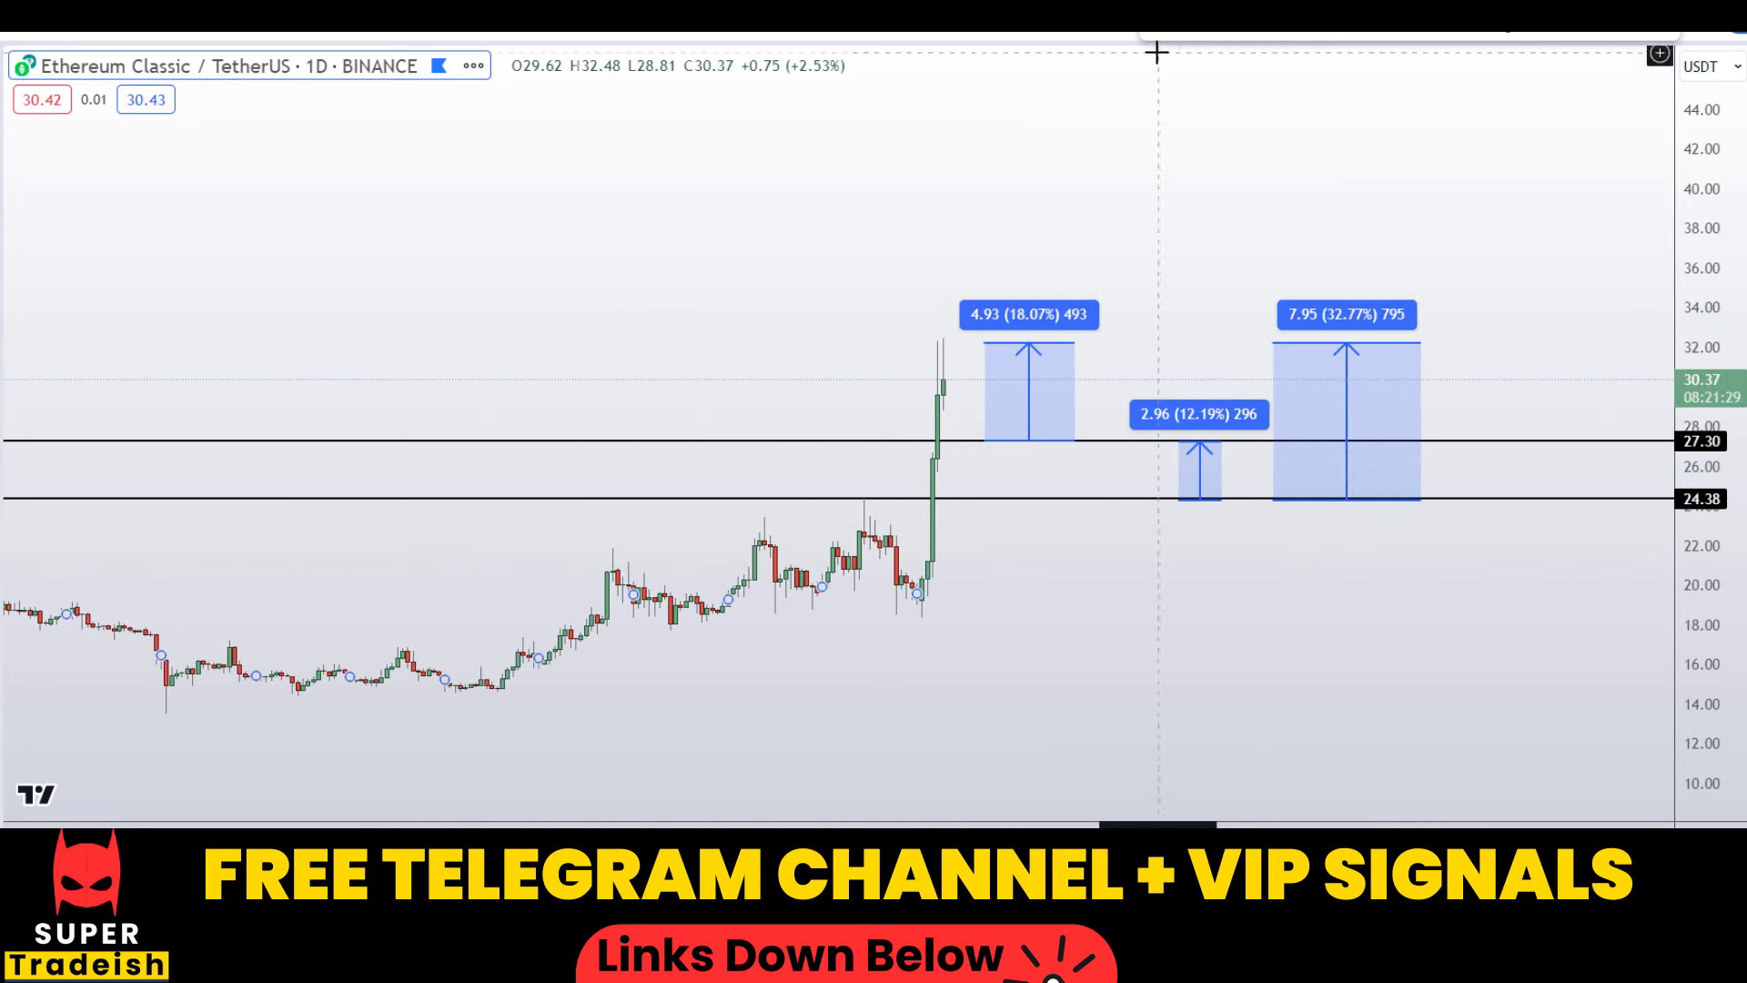
left_click(1174, 22)
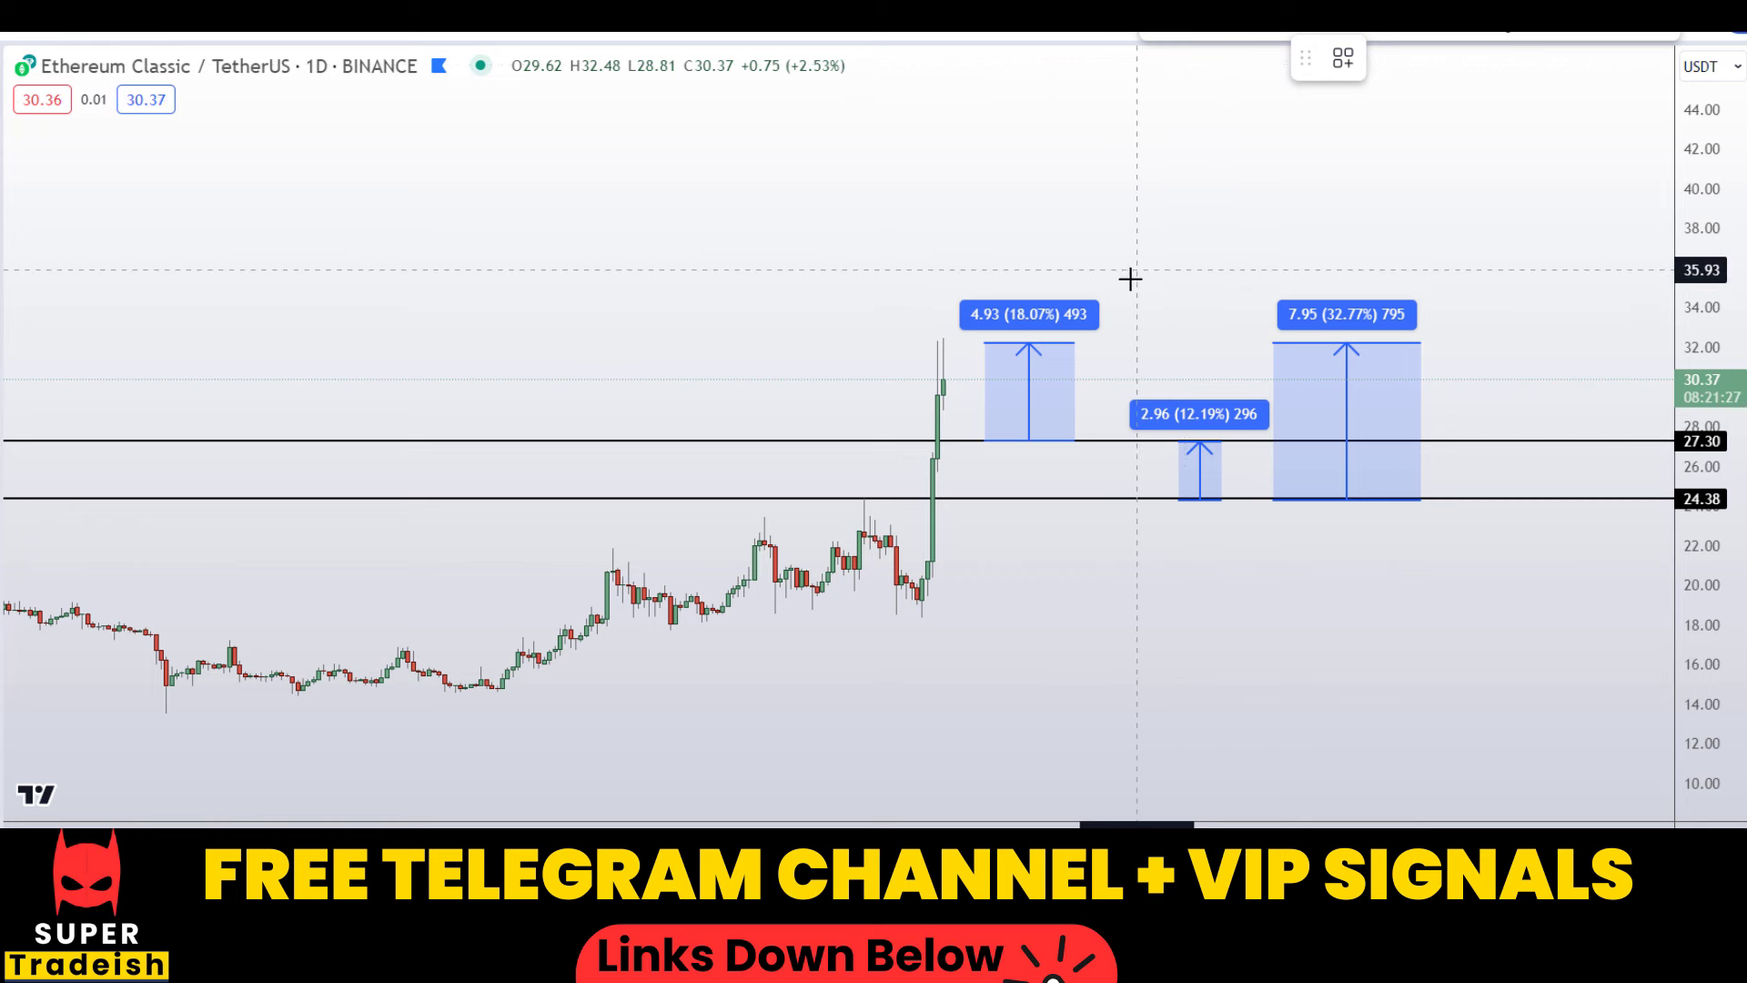
mouse_move(1117, 222)
left_mouse_down()
mouse_move(1040, 248)
mouse_move(1113, 245)
left_mouse_up()
left_click_drag(1143, 224, 1284, 242)
mouse_move(1351, 193)
left_mouse_down()
mouse_move(1354, 241)
mouse_move(1389, 178)
mouse_move(1433, 208)
mouse_move(1440, 193)
left_mouse_up()
mouse_move(1519, 211)
left_mouse_down()
mouse_move(1483, 246)
mouse_move(1542, 243)
left_mouse_up()
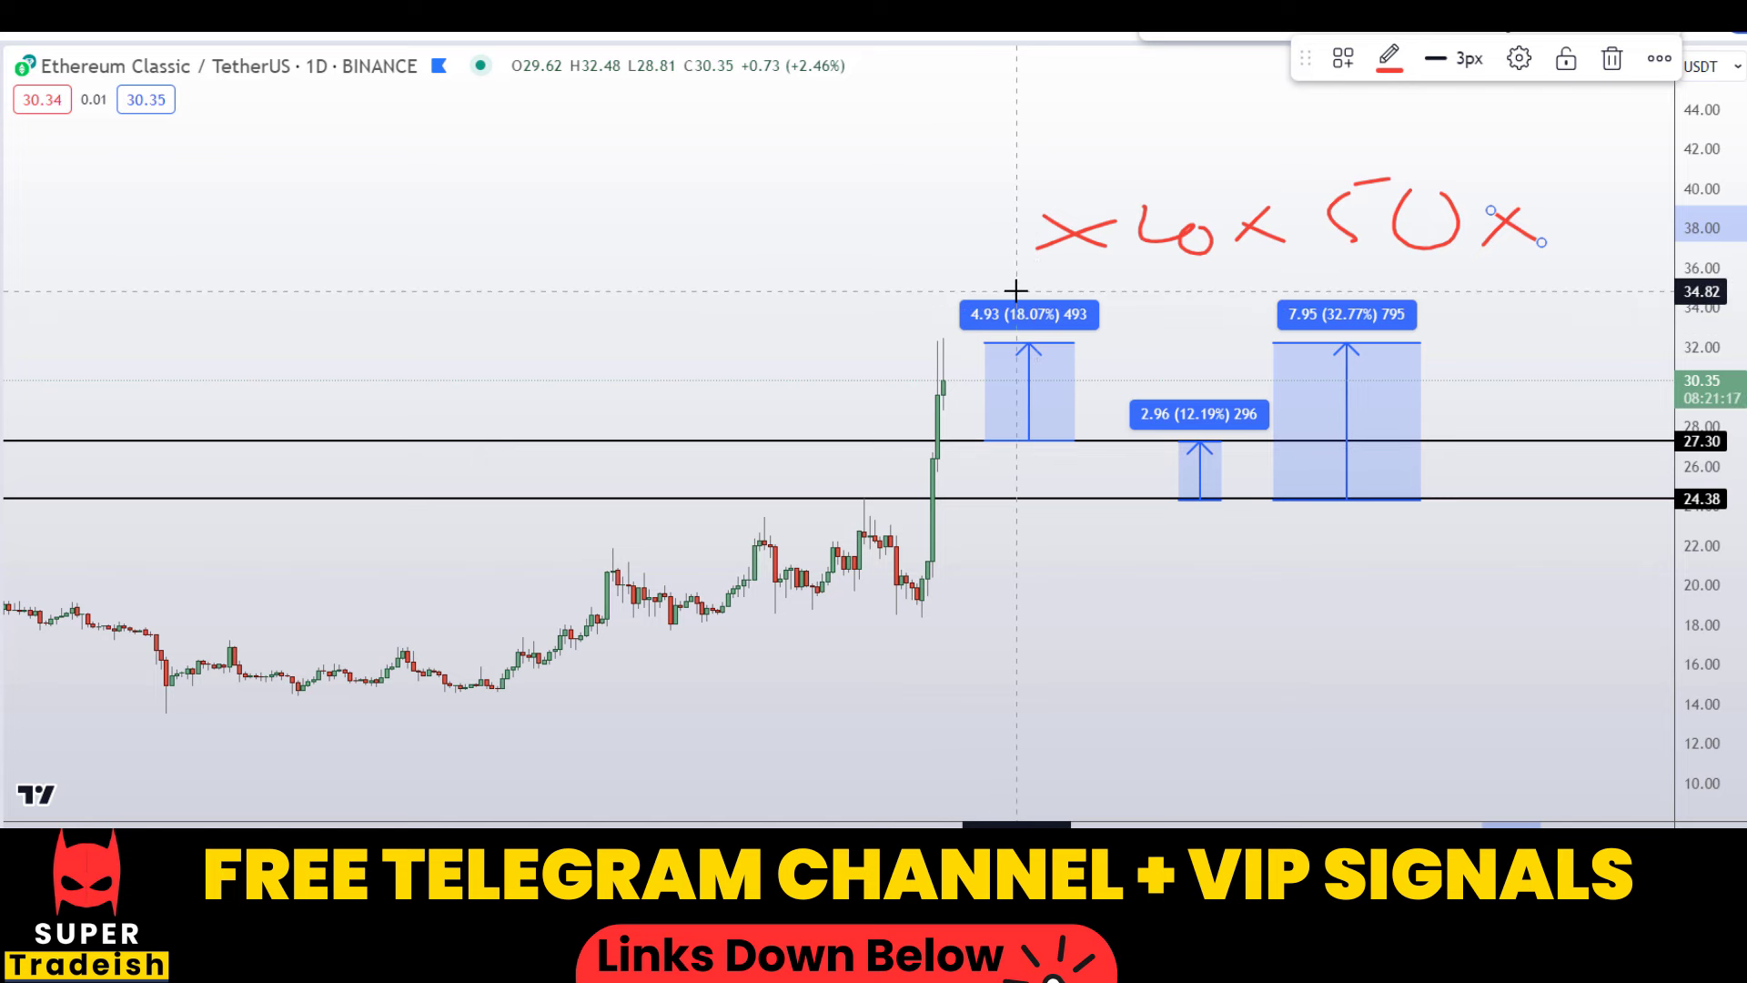
Circle the first range's percentage and the handwritten 20 and 50, and undo all the brush strokes
mouse_move(1017, 281)
left_mouse_down()
mouse_move(981, 302)
mouse_move(997, 344)
mouse_move(1052, 330)
mouse_move(1039, 281)
left_mouse_up()
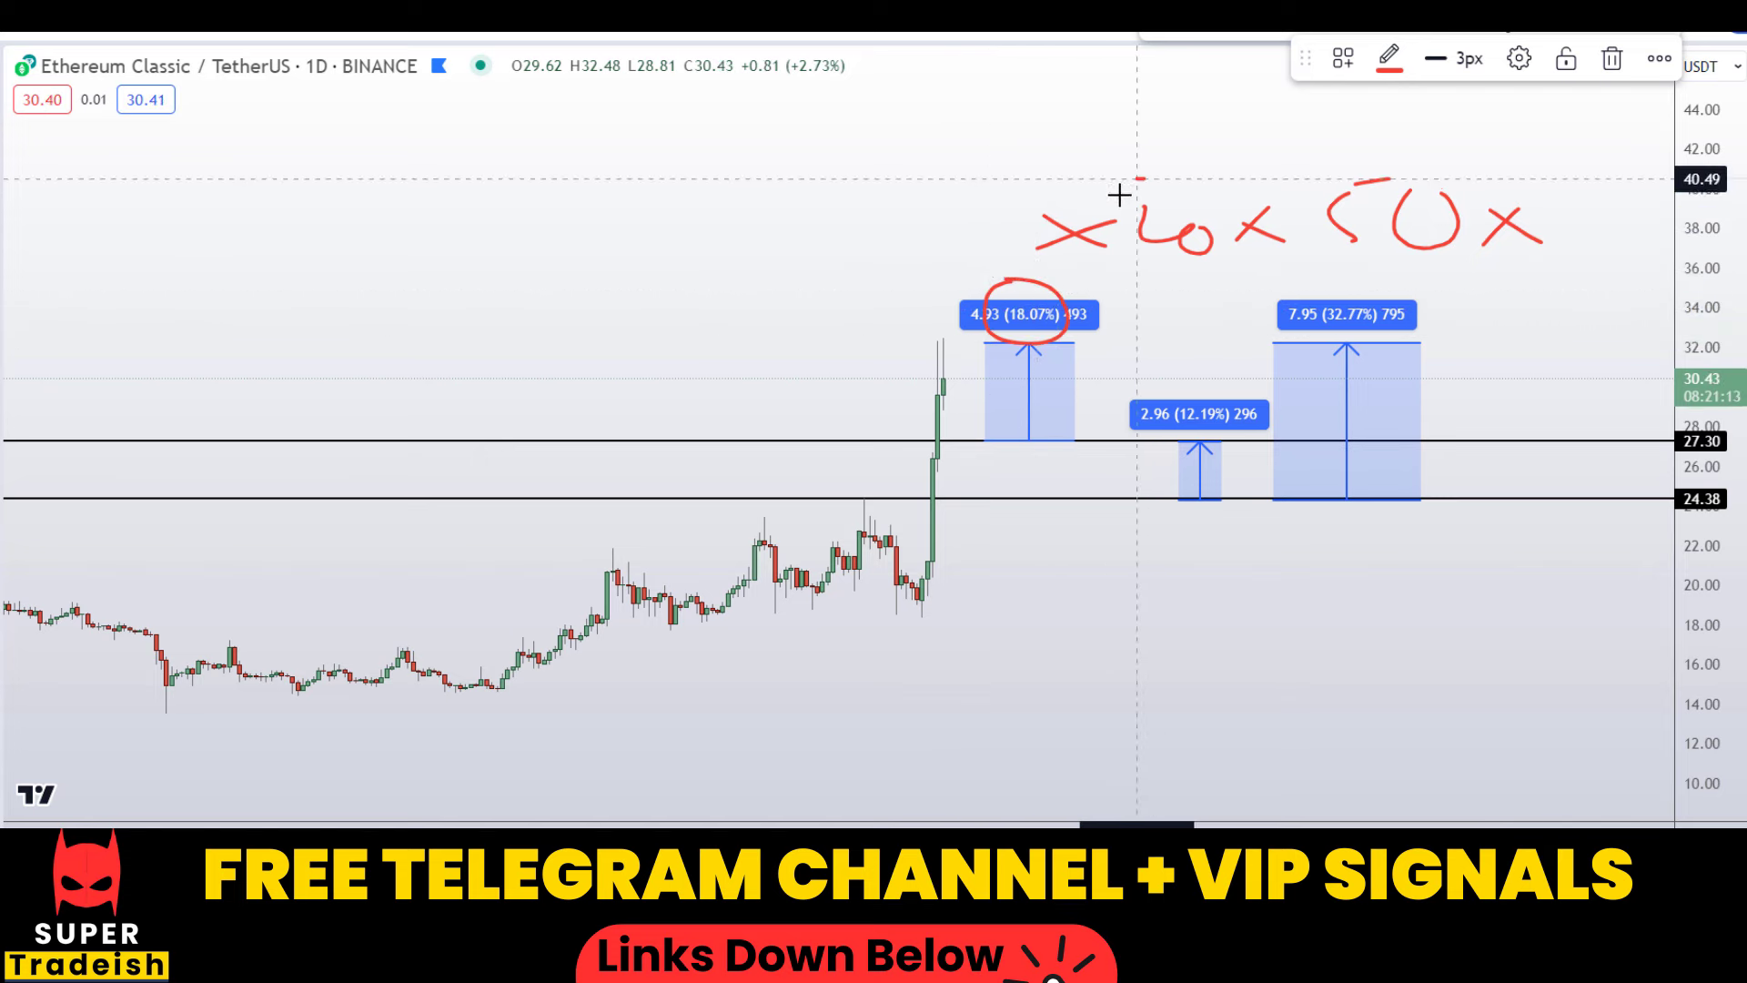
left_click_drag(1141, 178, 1155, 167)
mouse_move(1375, 146)
left_mouse_down()
mouse_move(1474, 258)
mouse_move(1338, 125)
left_mouse_up()
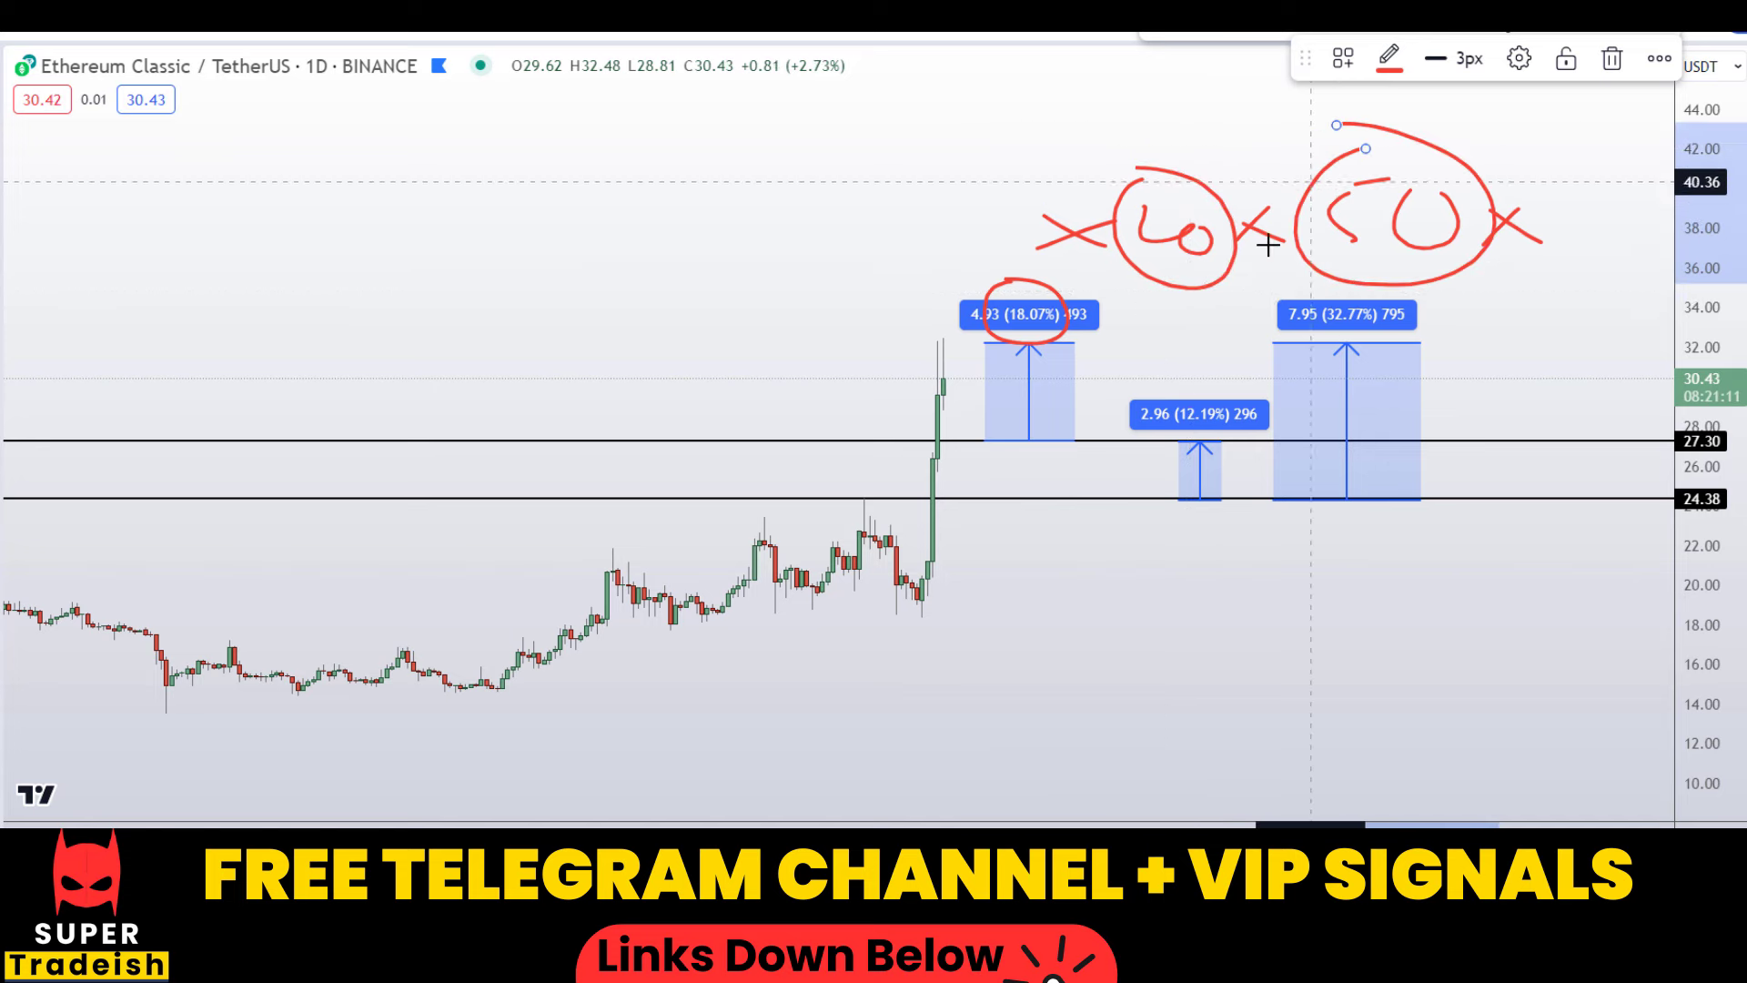
mouse_move(1301, 250)
left_mouse_down()
mouse_move(1076, 325)
mouse_move(1119, 308)
mouse_move(1111, 352)
mouse_move(1126, 356)
left_mouse_up()
key("ctrl+z")
key("ctrl+z")
key("ctrl+z")
key("ctrl+z")
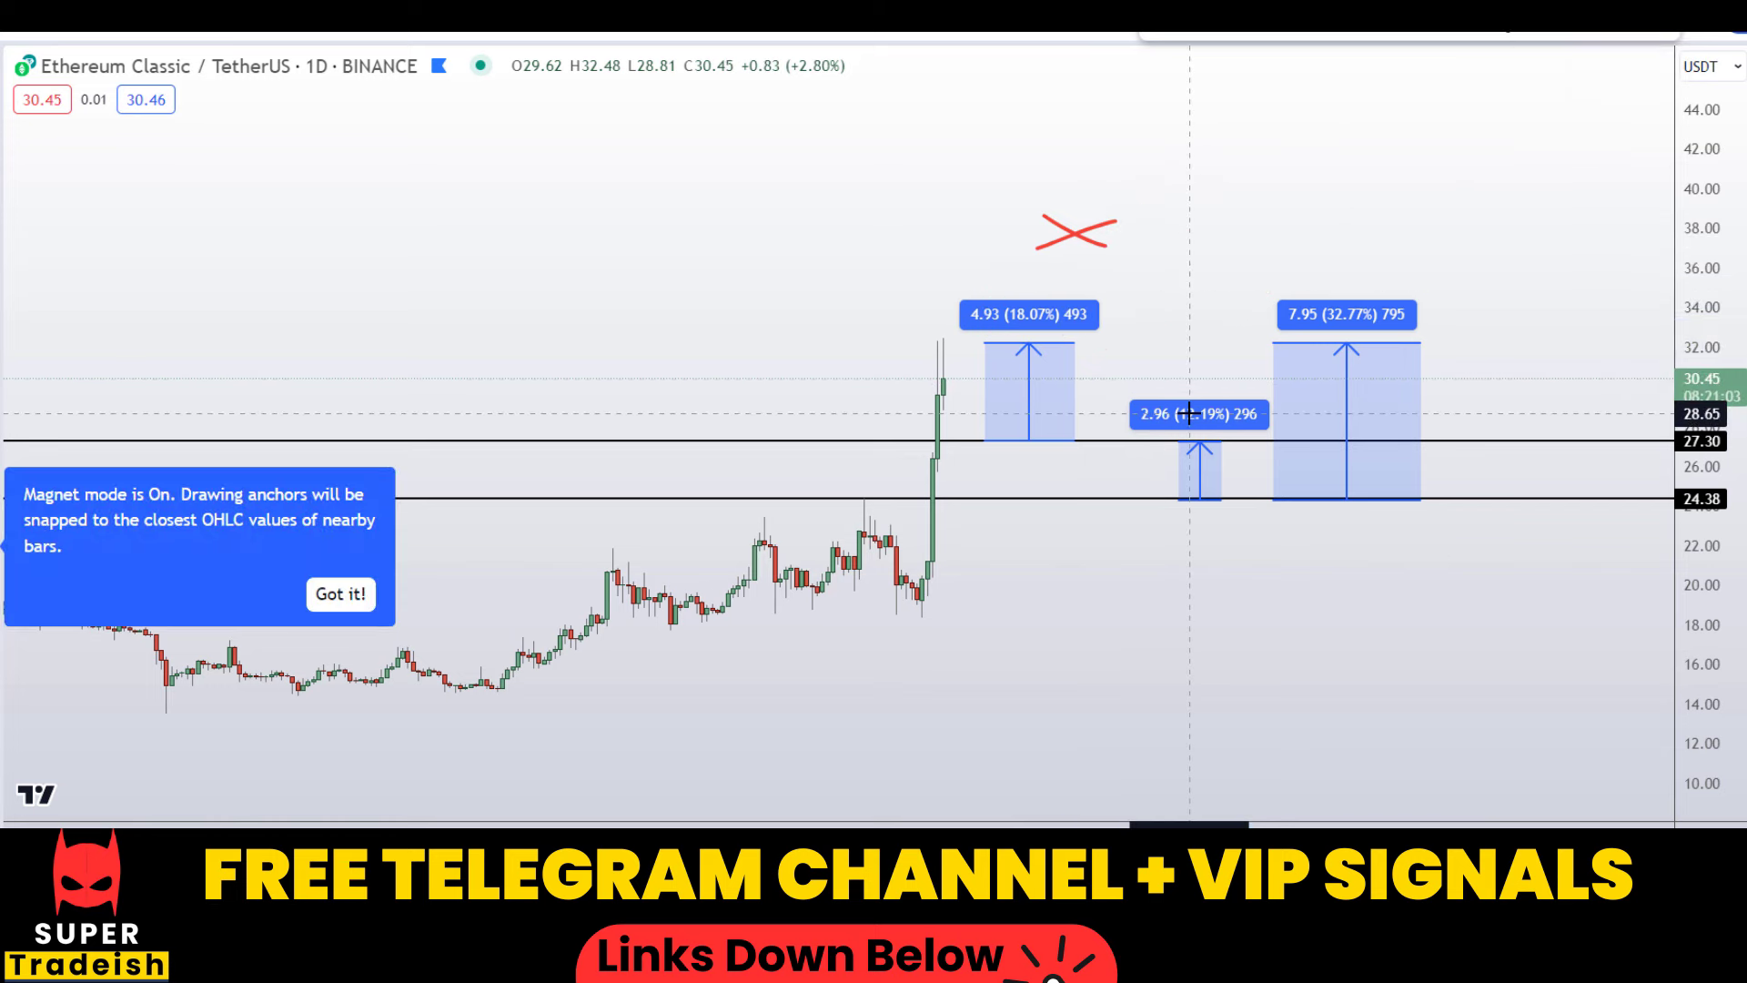
key("ctrl+z")
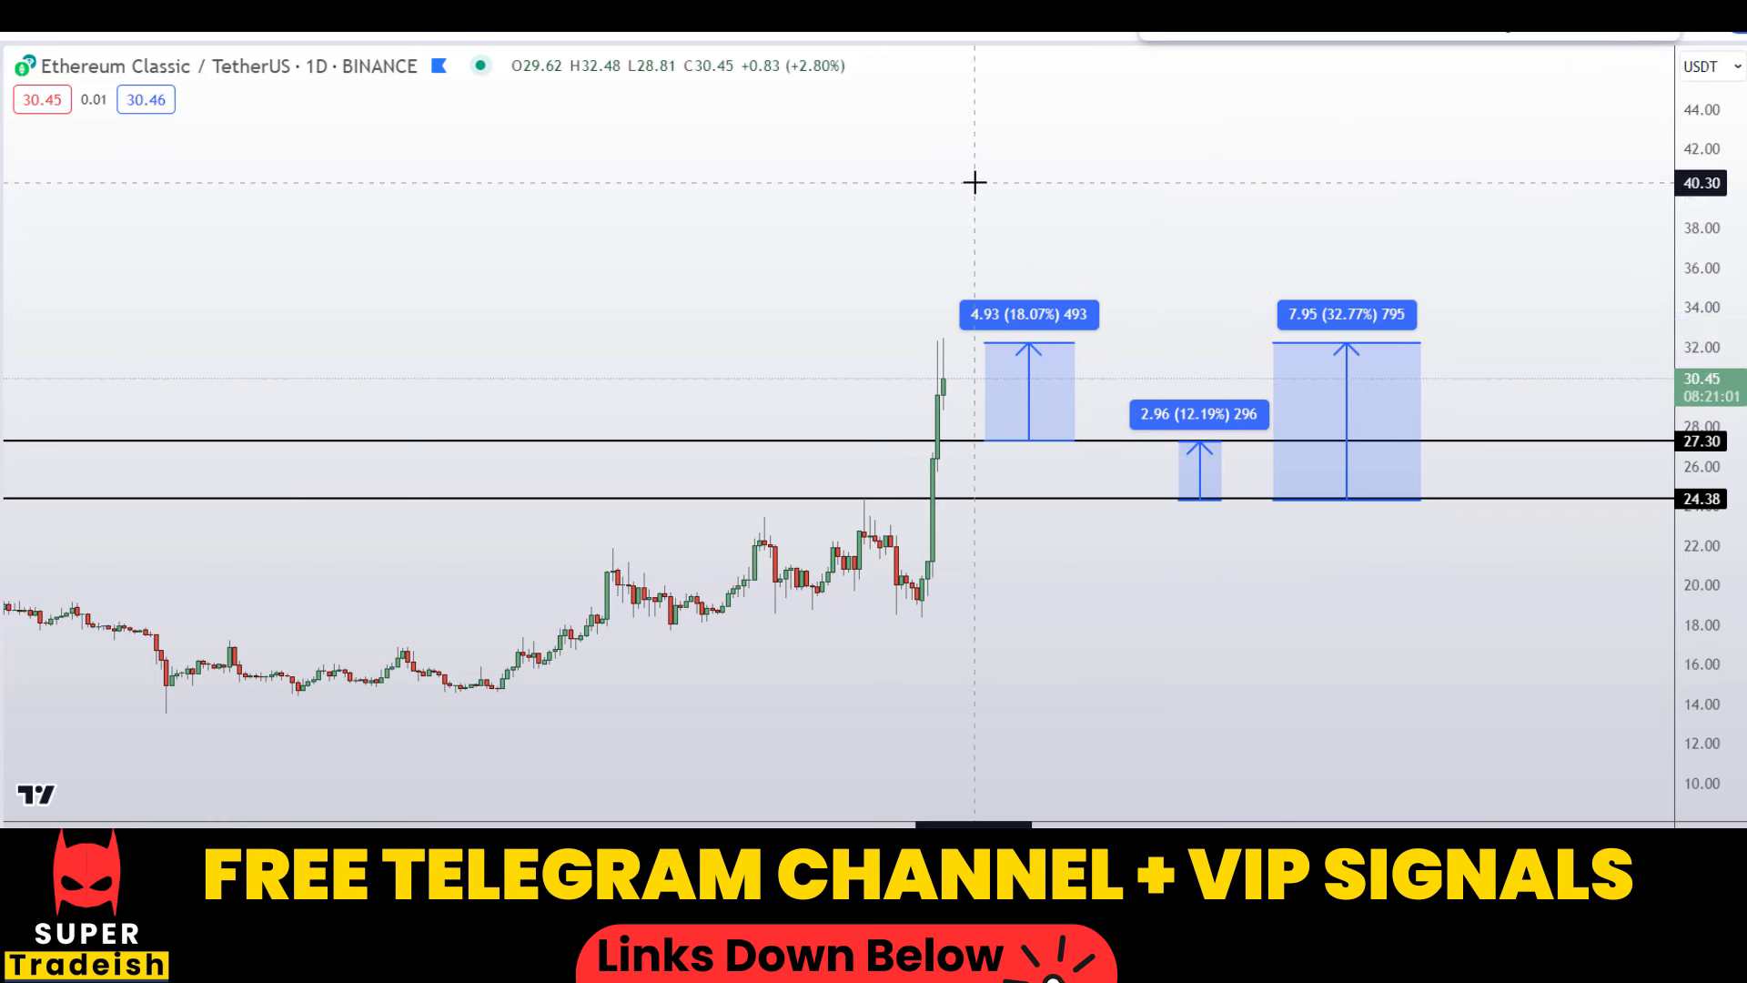
Brush a large circle around the three price ranges and smaller circles on their percentage labels, and undo the strokes
left_click_drag(969, 182, 1075, 566)
left_click_drag(1415, 563, 938, 196)
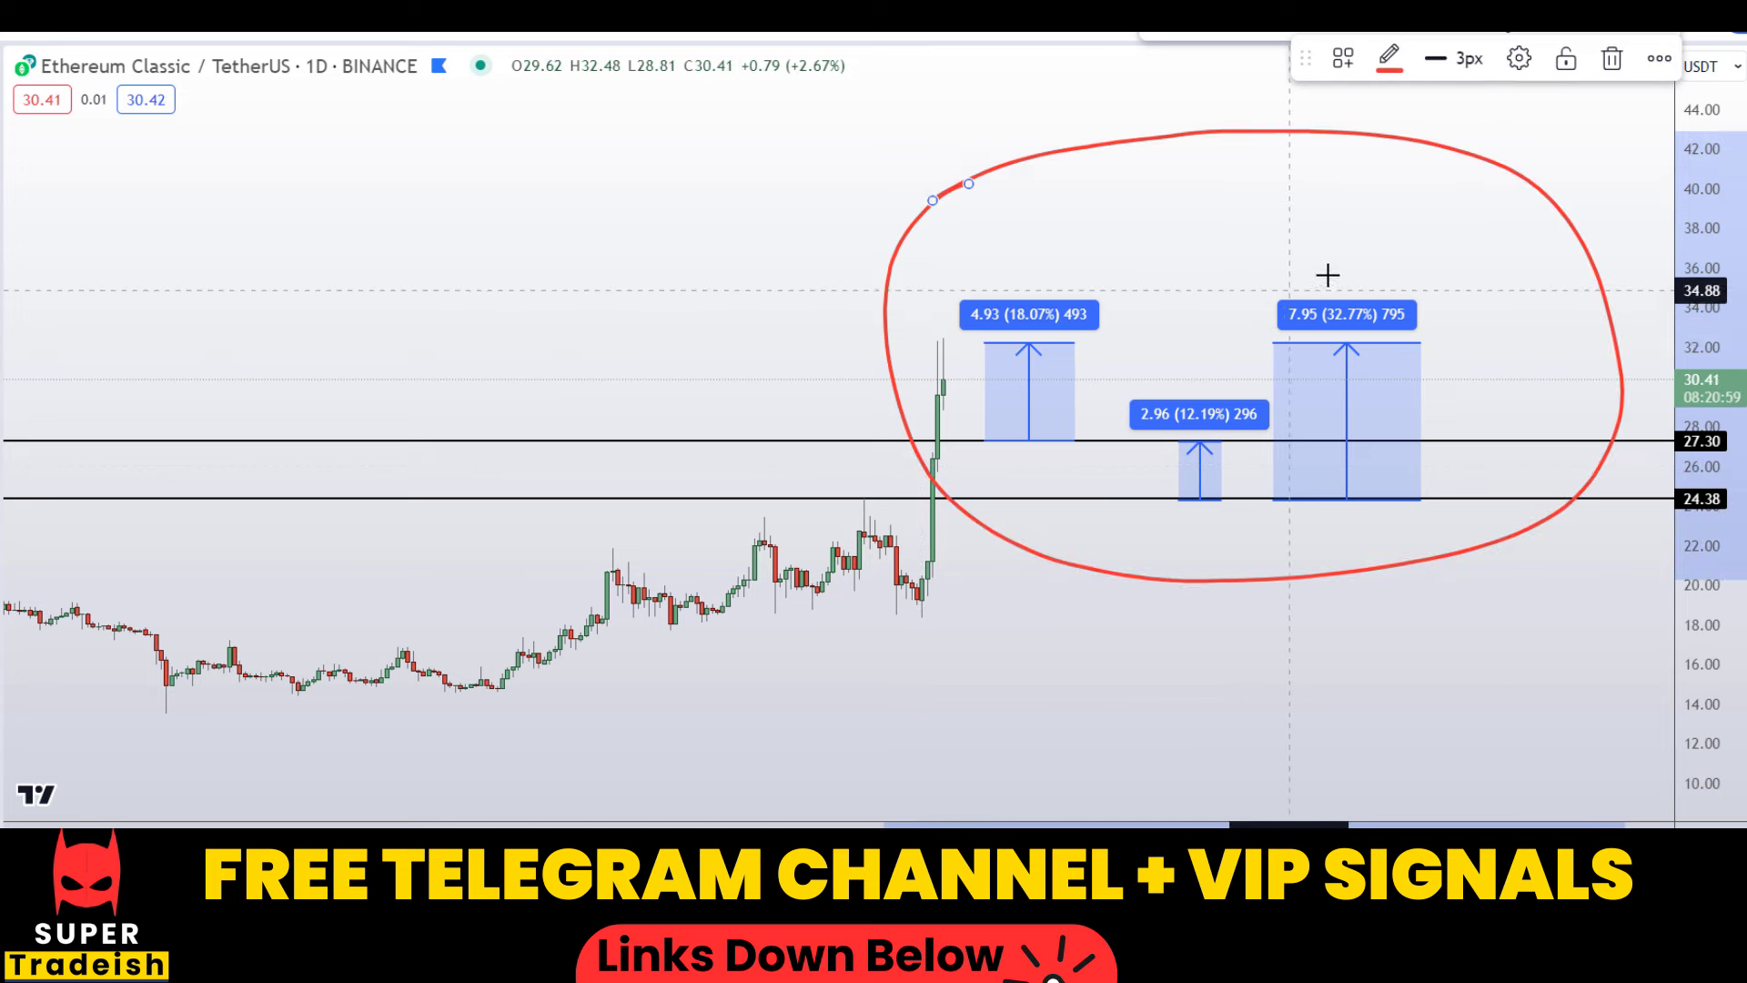
mouse_move(1326, 273)
left_mouse_down()
mouse_move(1383, 365)
mouse_move(1240, 273)
left_mouse_up()
mouse_move(1006, 273)
left_mouse_down()
mouse_move(1041, 351)
mouse_move(972, 267)
left_mouse_up()
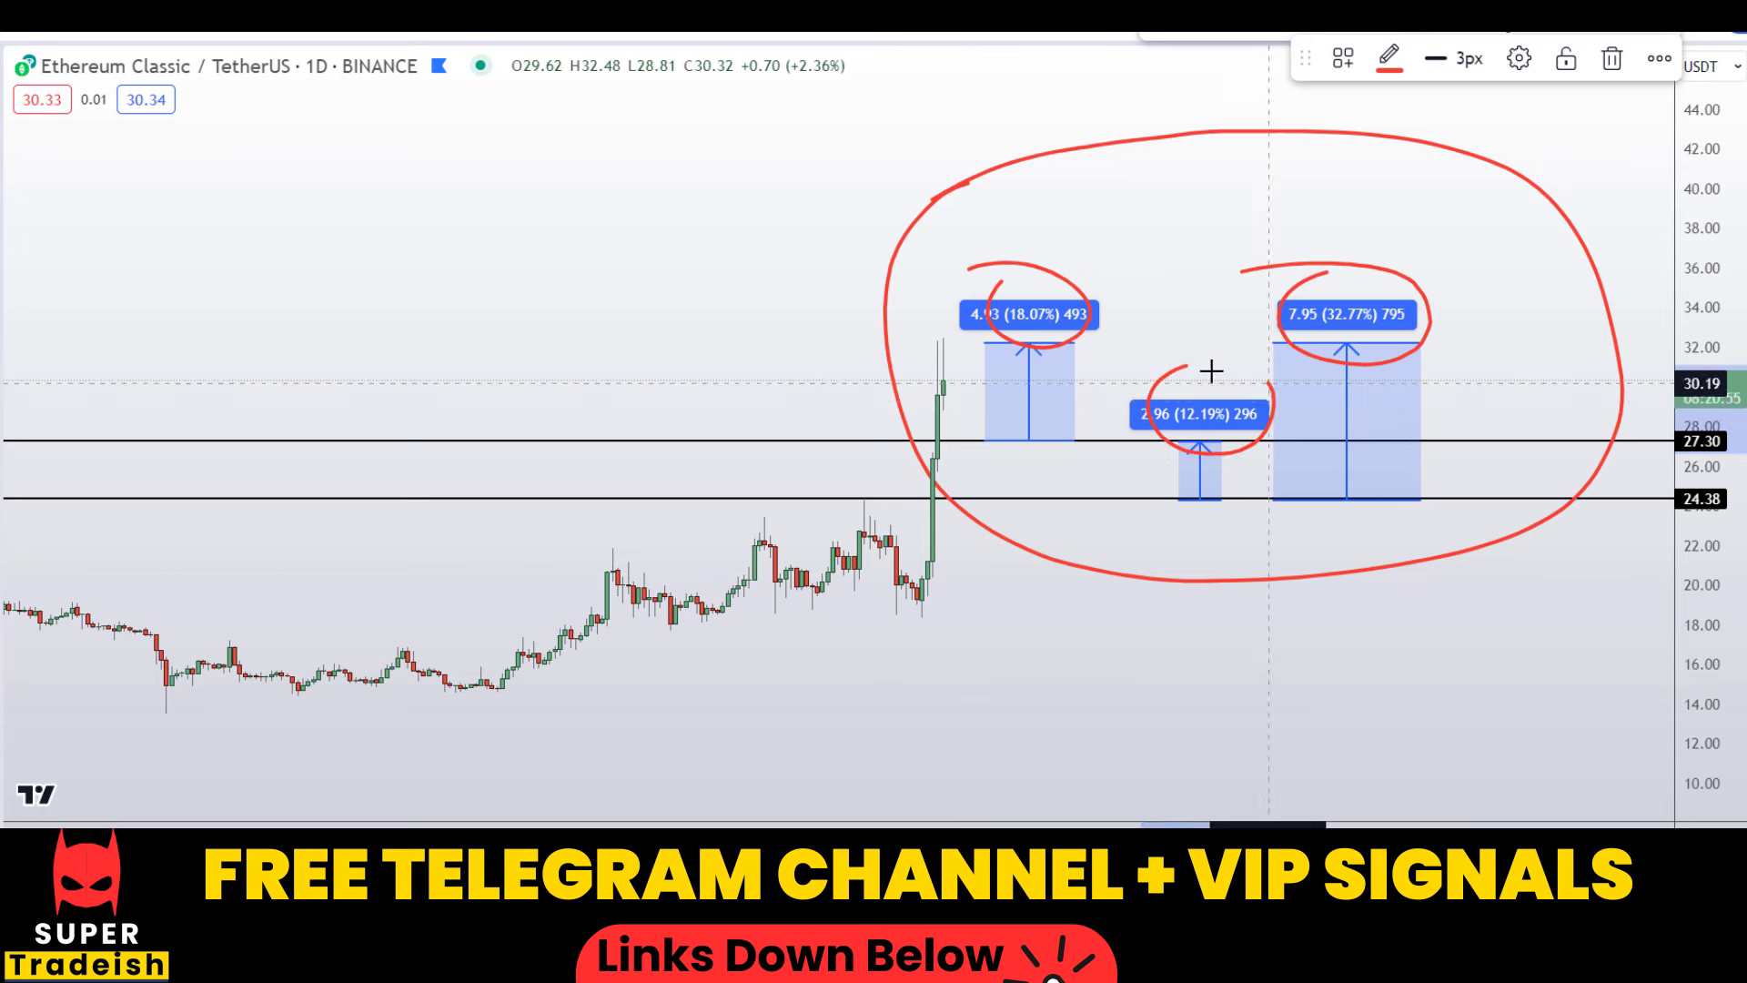
left_click_drag(1209, 374, 1168, 371)
key("ctrl+z")
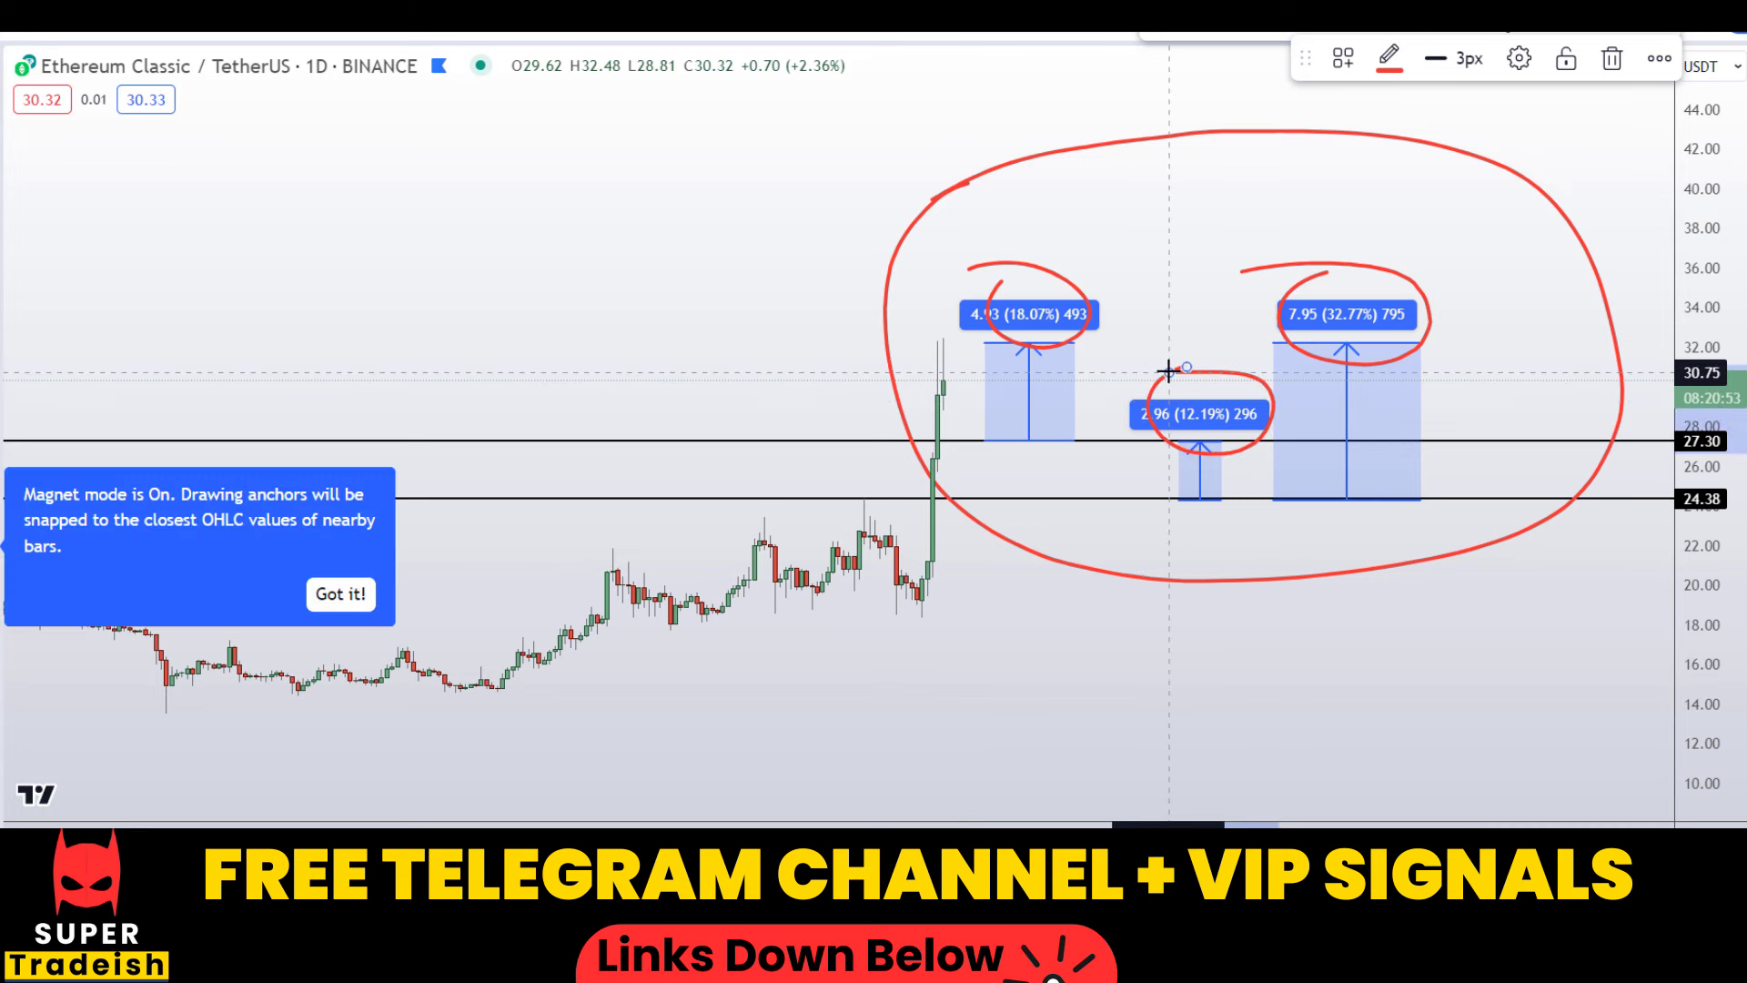
key("ctrl+z")
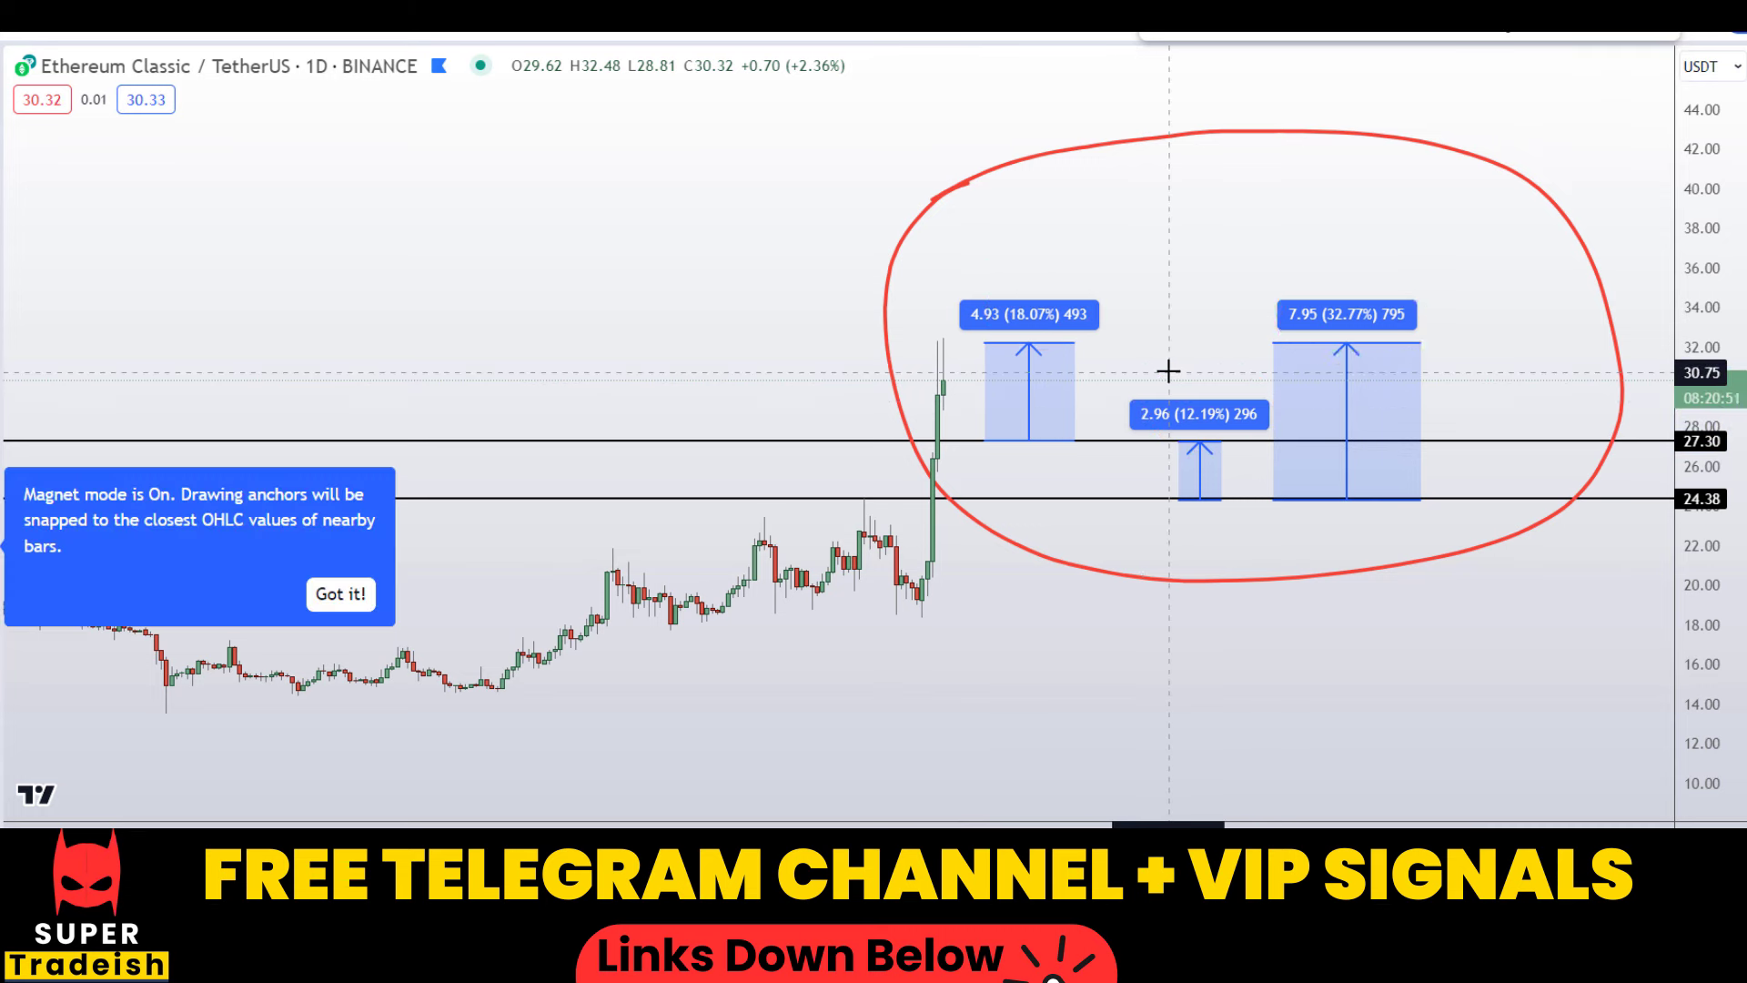
key("ctrl+z")
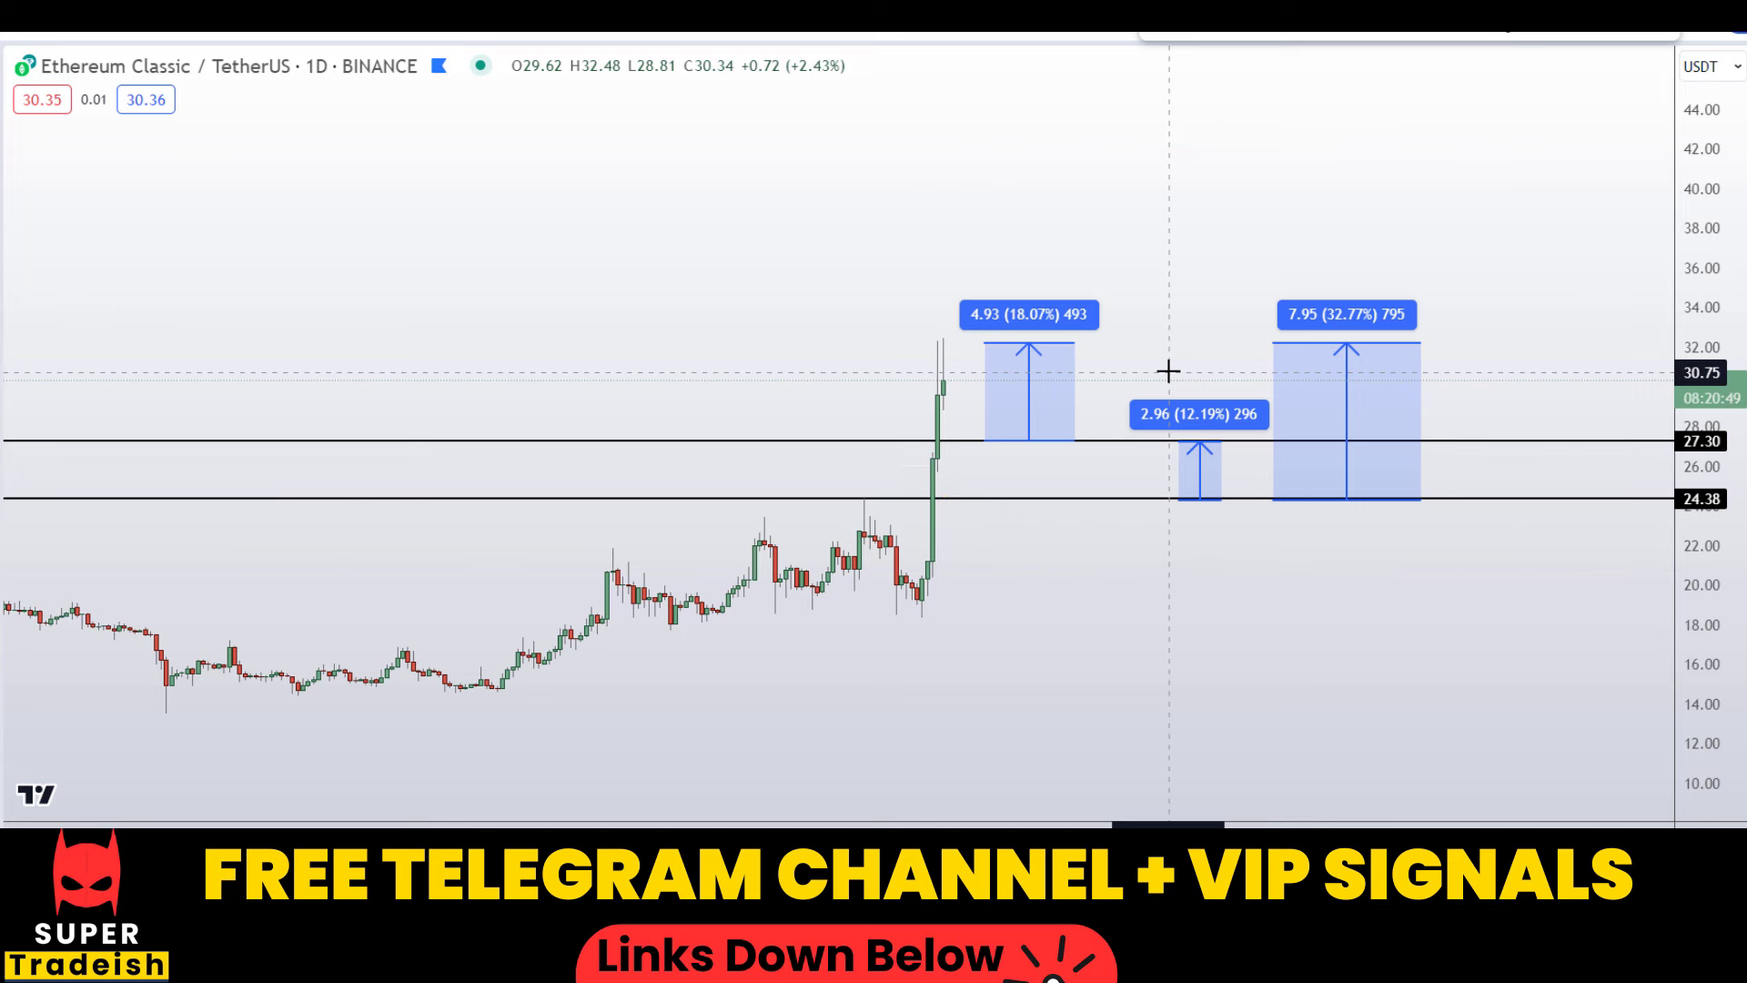